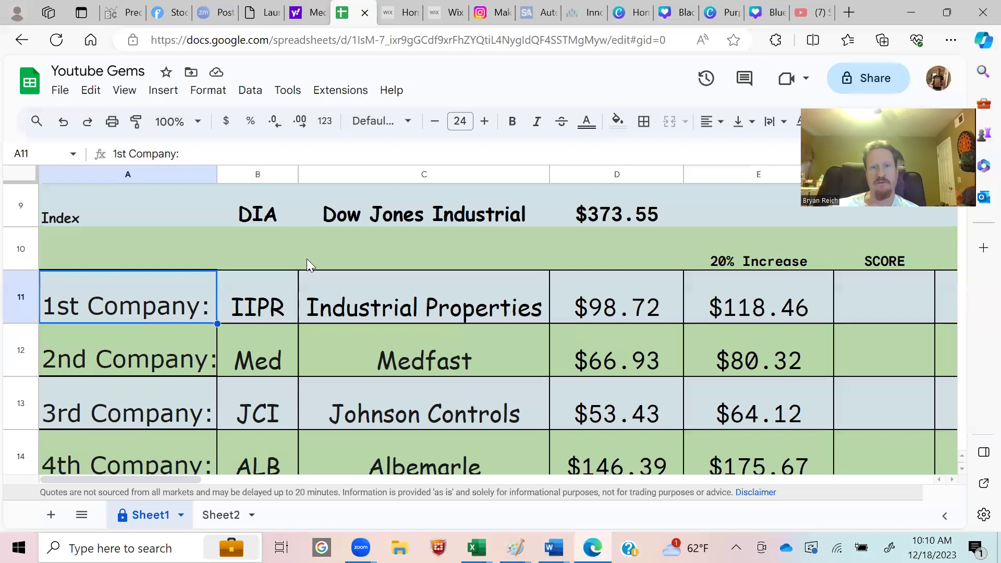
Switch to the BigCharts page and examine the five-year daily PDS chart compared with DIA.
left_click(205, 250)
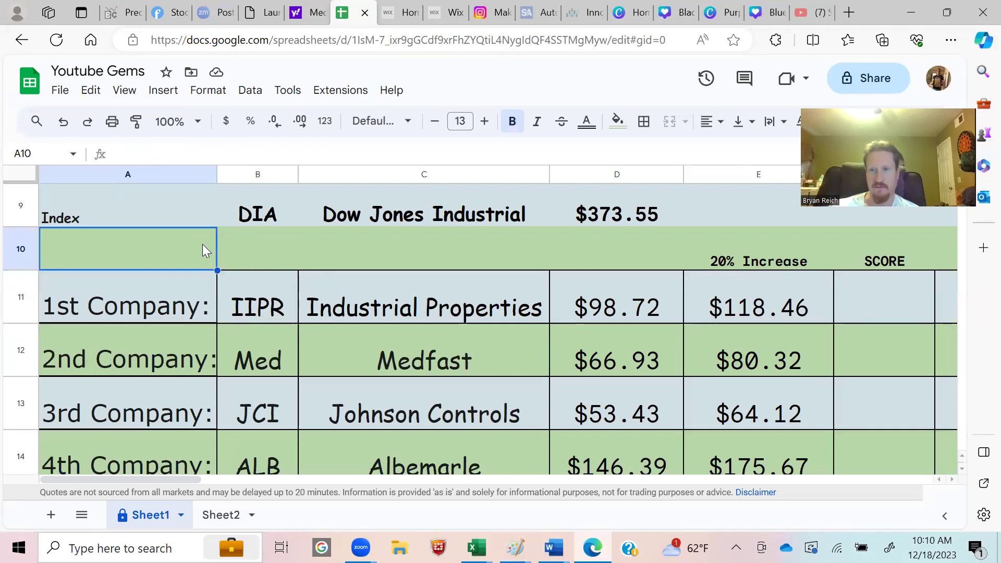
left_click(141, 15)
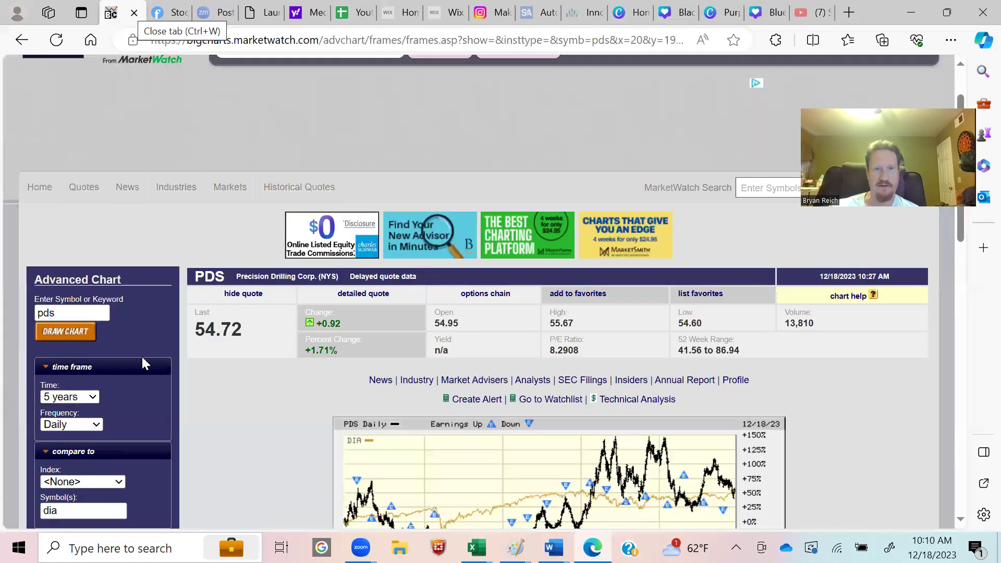
scroll(168, 351, "down", 3)
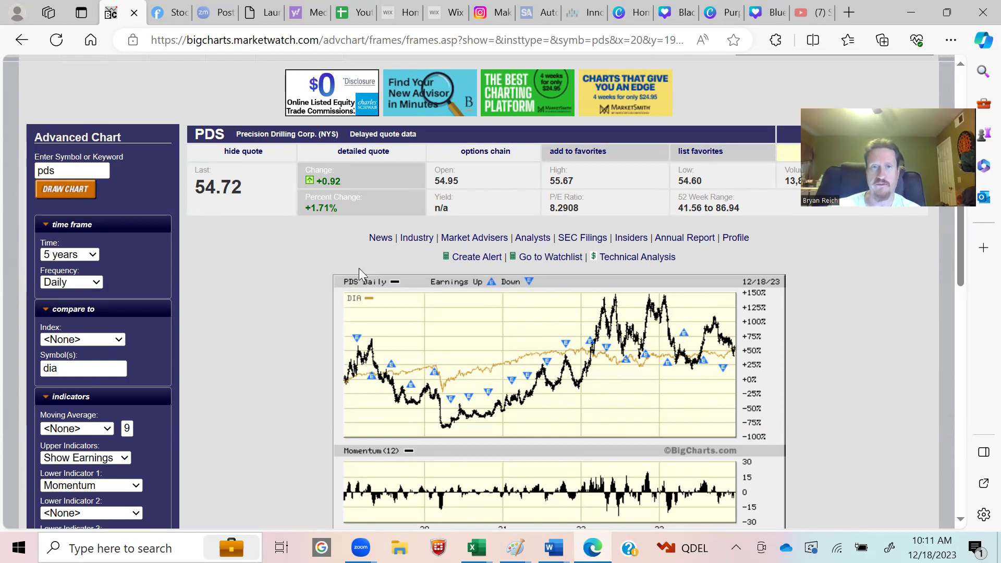
Return to the Youtube Gems spreadsheet and review the company list from the 1st Company row down to the 11th.
left_click(343, 10)
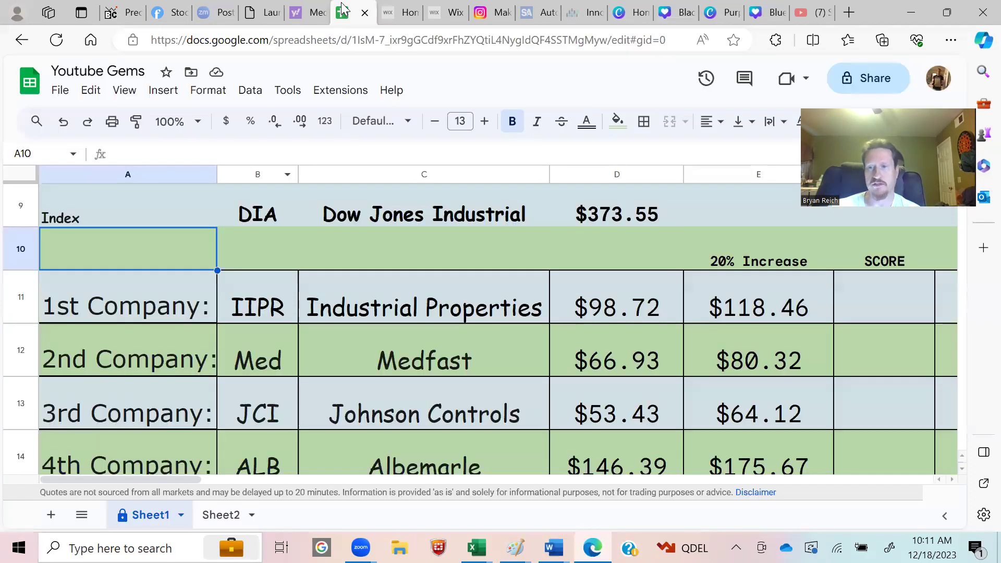
key("Down")
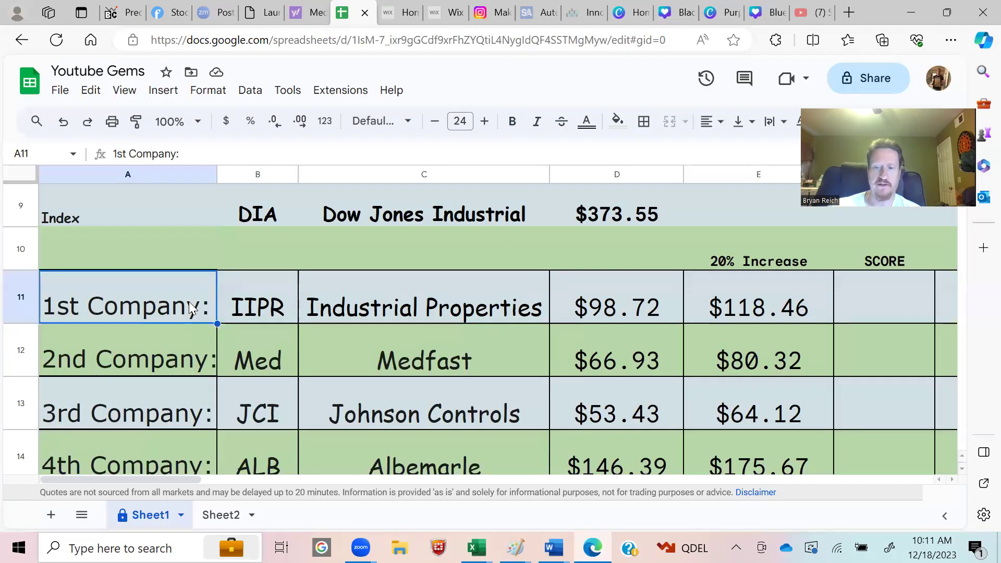
key("Down")
key("Down")
key("Down")
key("Down")
key("Down")
key("Down")
key("Down")
key("Down")
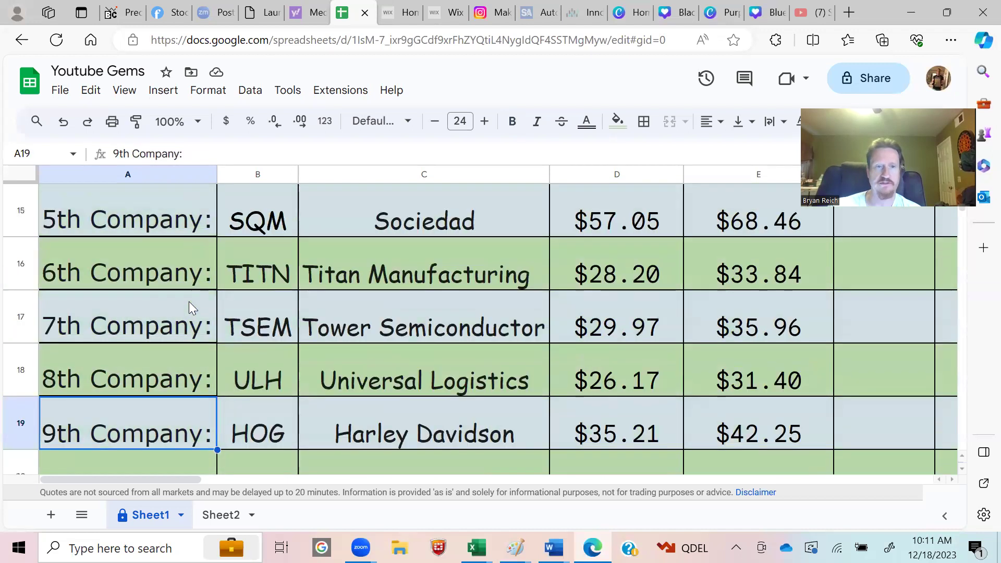
key("Down")
key("Down")
key("Down")
key("Down")
key("Up")
key("Up")
key("Up")
key("Up")
key("Up")
key("Up")
key("Up")
key("Up")
key("Up")
key("Up")
key("Up")
key("Up")
key("Up")
key("Up")
key("Up")
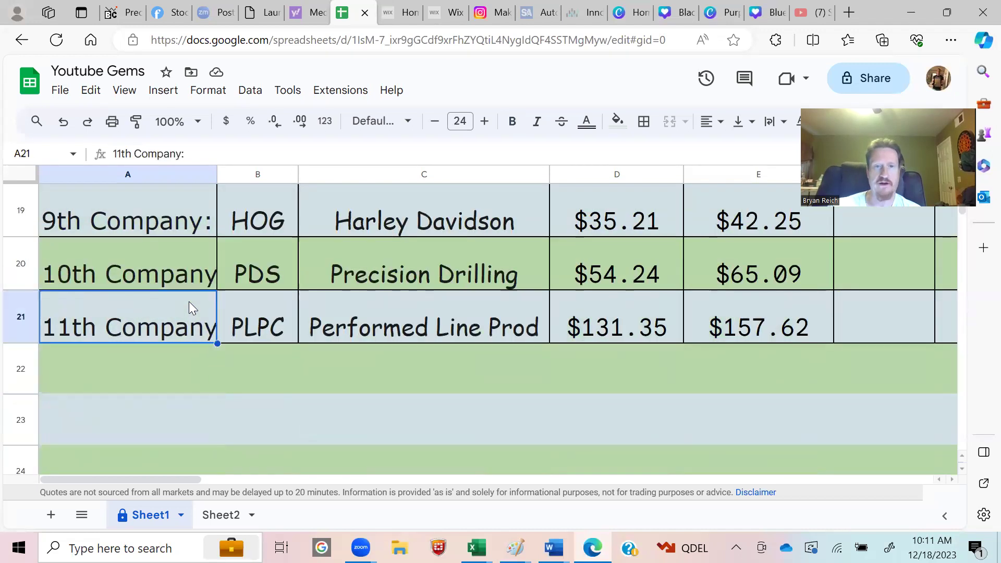
key("Down")
key("Down")
key("Down")
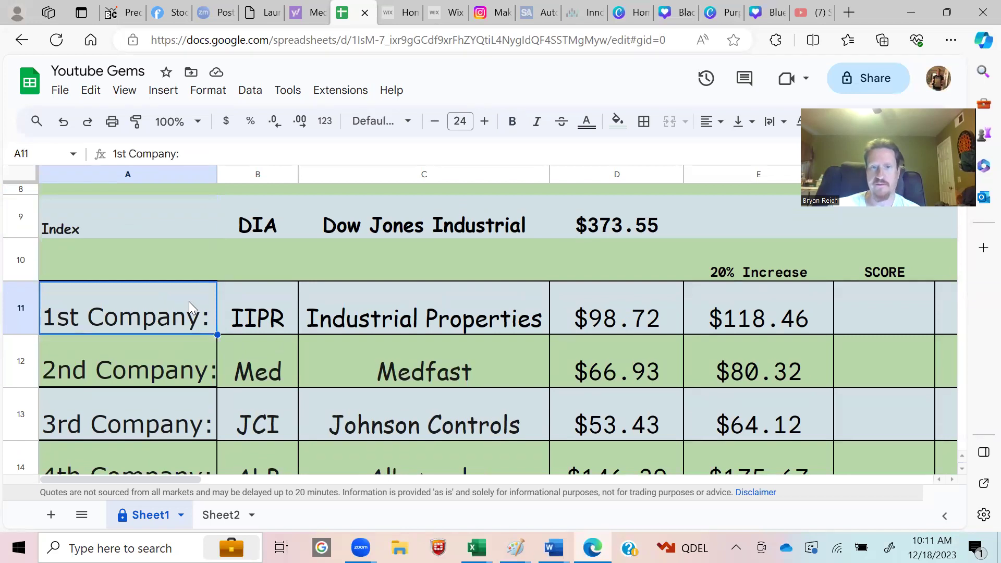
Examine the ticker, company name and GOOGLEFINANCE price formula in the 1st Company row.
key("Right")
key("Right")
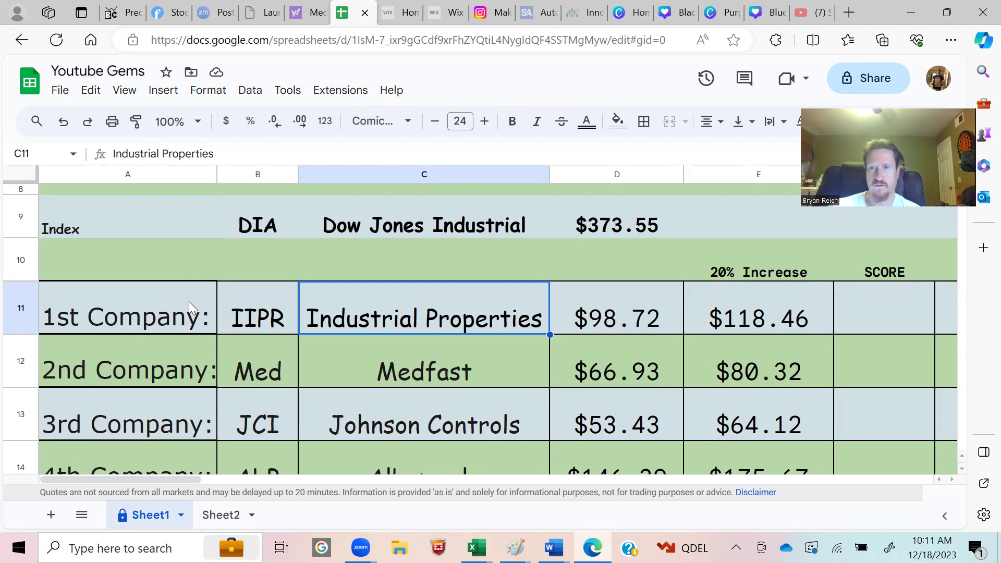
key("Left")
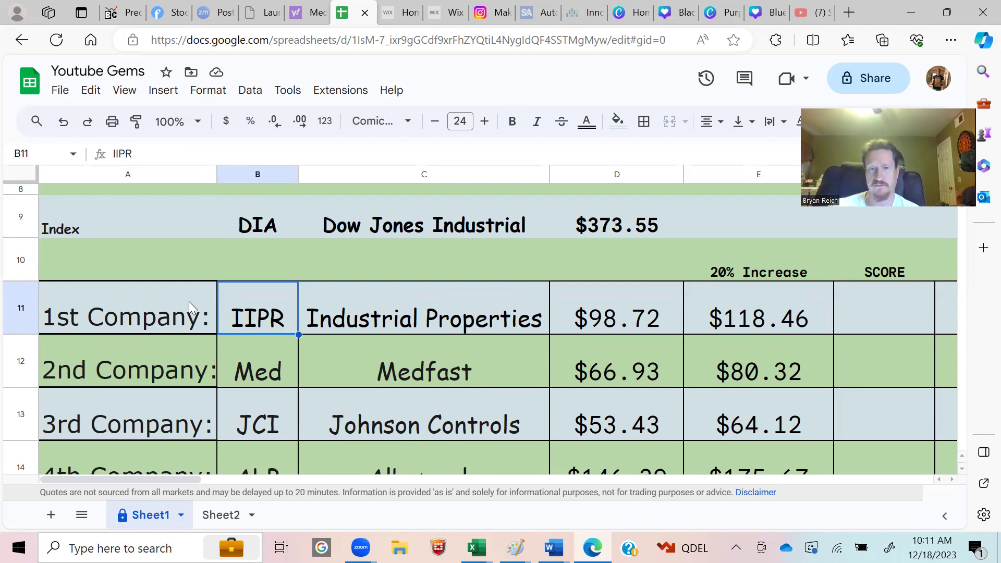
key("Right")
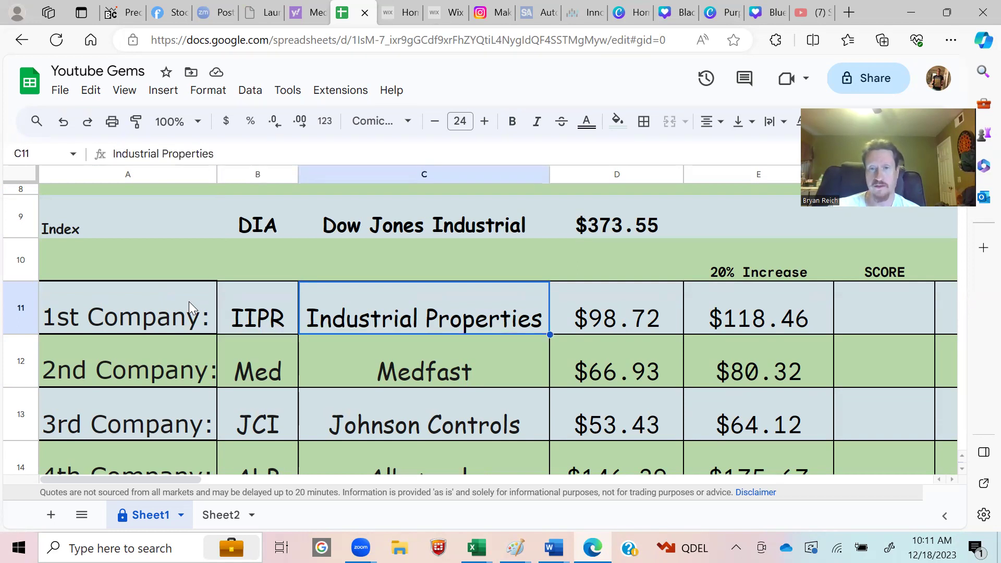
key("Right")
key("Left")
key("Right")
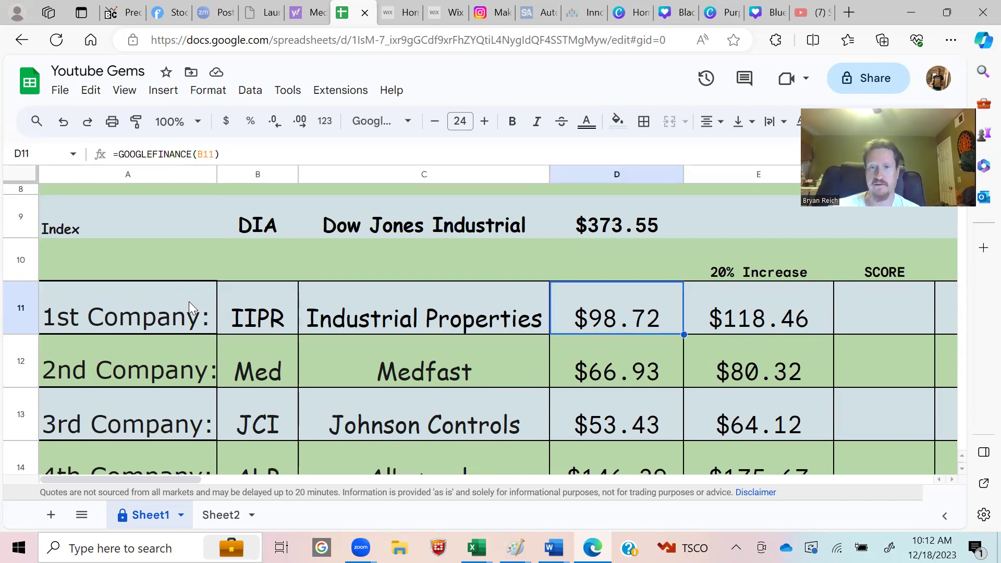
key("Left")
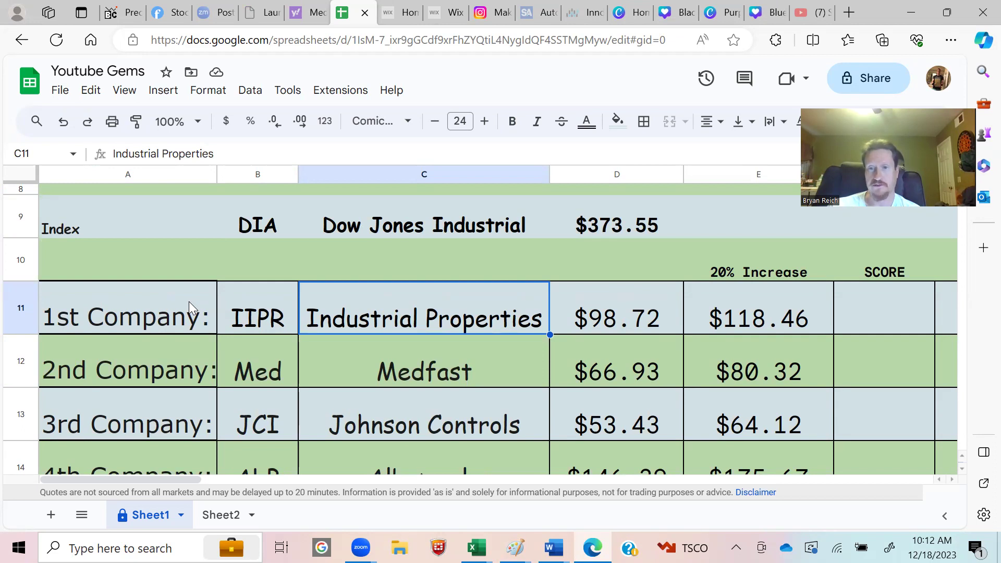
key("Right")
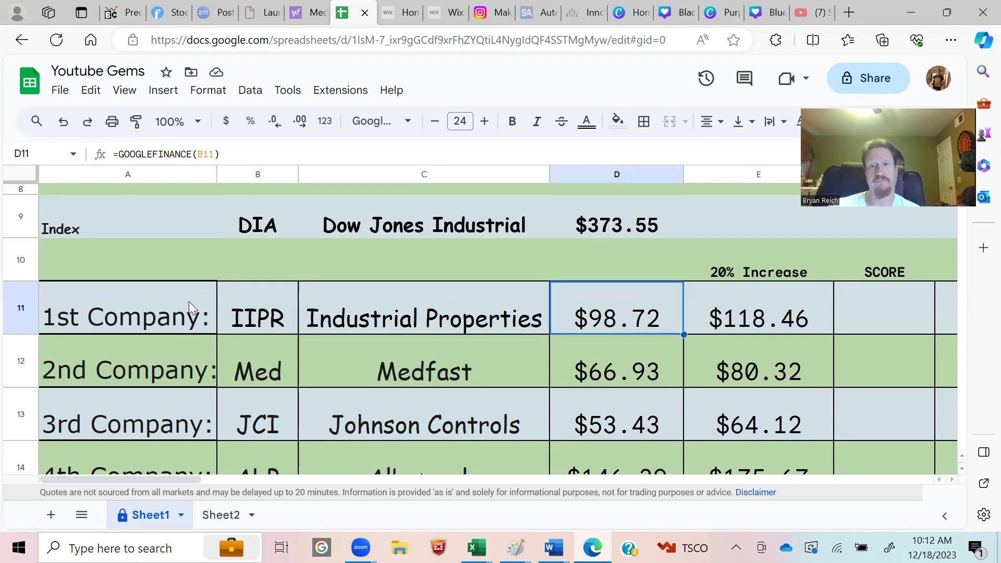
Inspect the 20% Increase, SCORE and column G cells for IIPR, returning to its current price in D11.
key("Right")
key("Right")
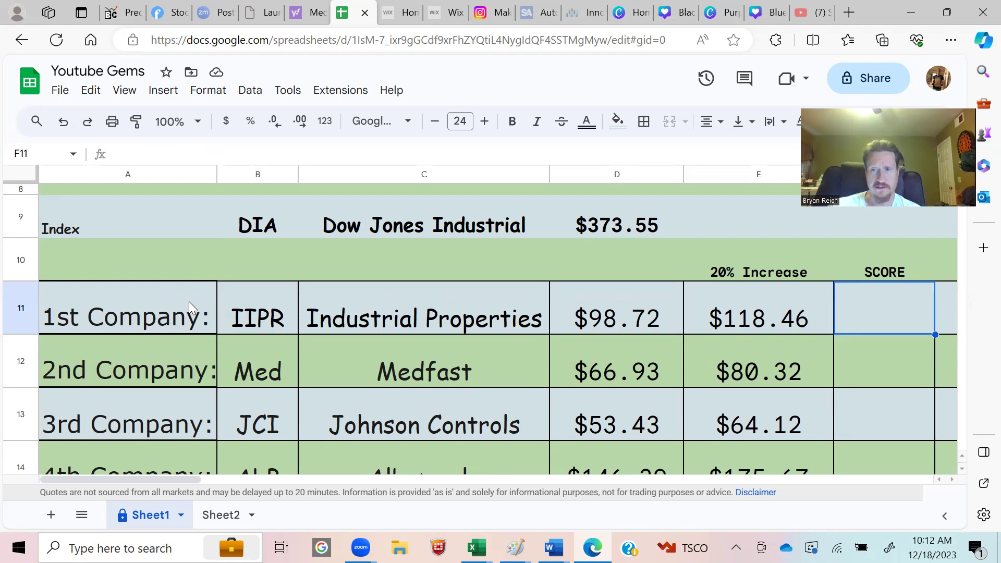
key("Left")
key("Left")
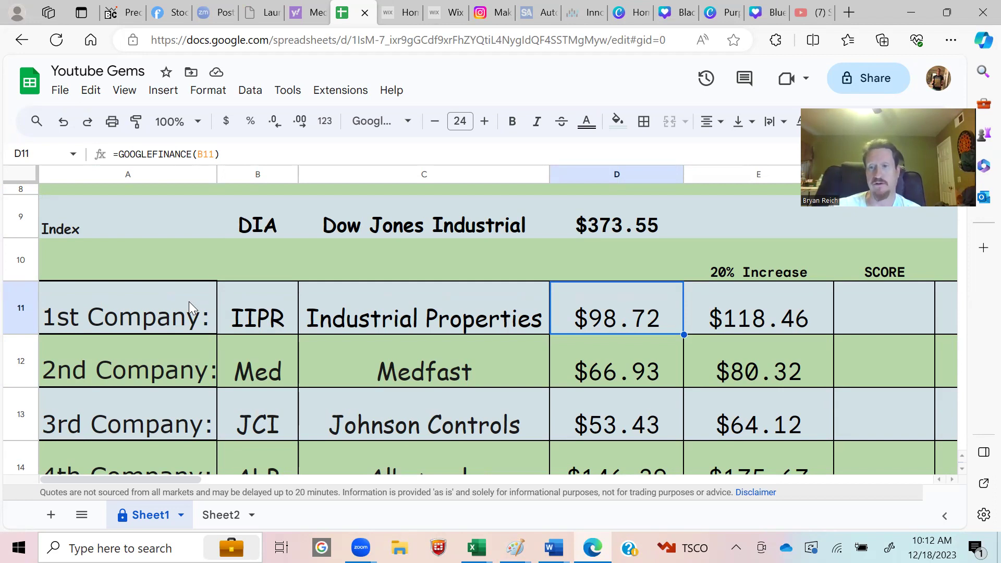
key("Right")
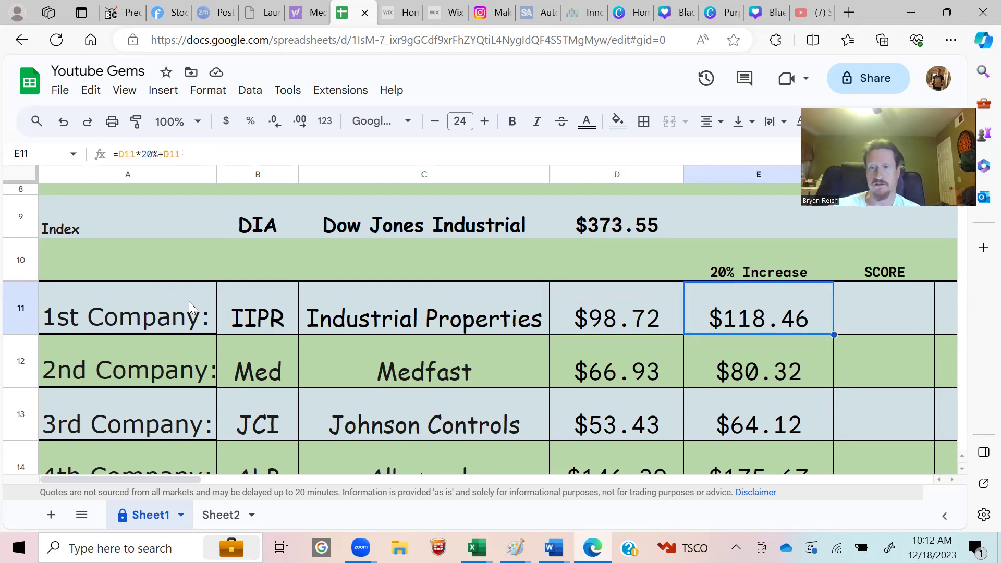
key("Right")
key("Right")
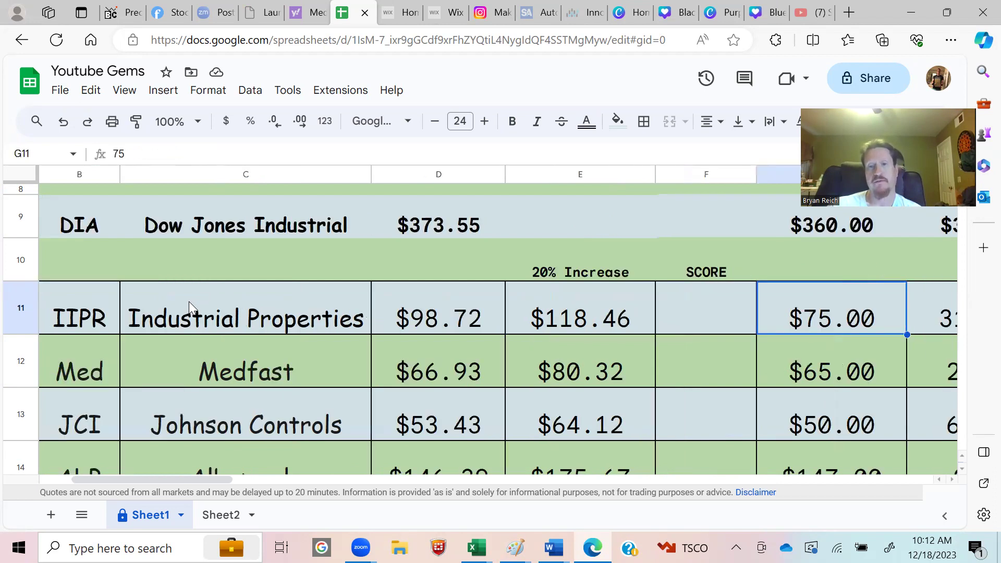
key("Left")
key("Left")
key("Left")
key("Left")
key("Left")
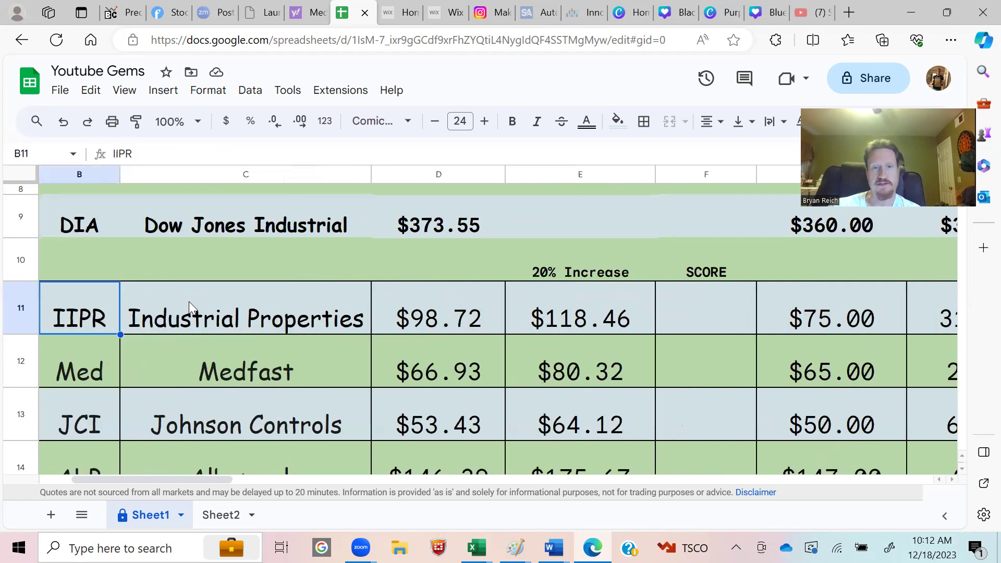
key("Right")
key("Right")
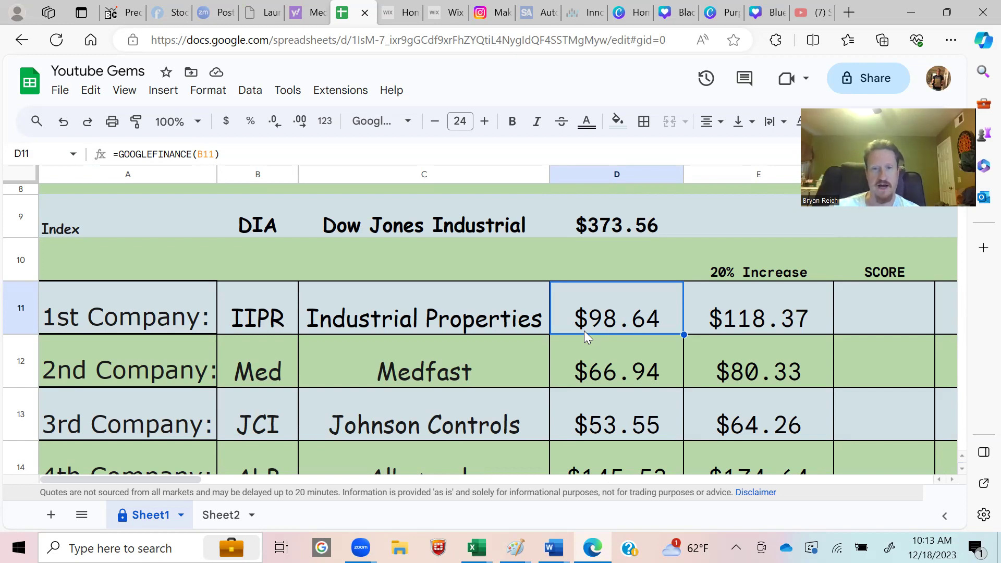
Review the IIPR row from its label to the SCORE column, comparing the price in D11 with the 20% Increase in E11.
key("Left")
key("Left")
key("Left")
key("Right")
key("Right")
key("Right")
key("Right")
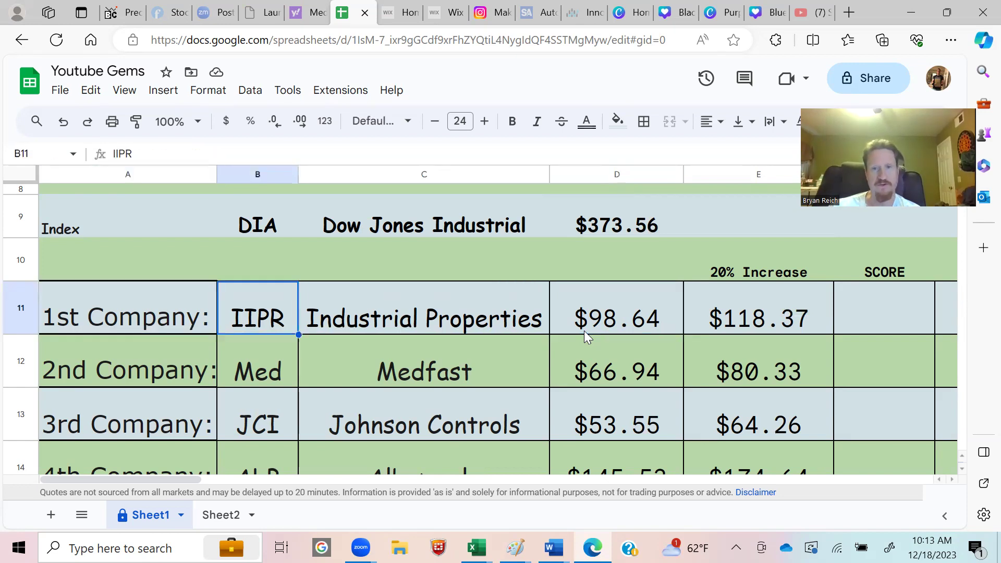
key("Right")
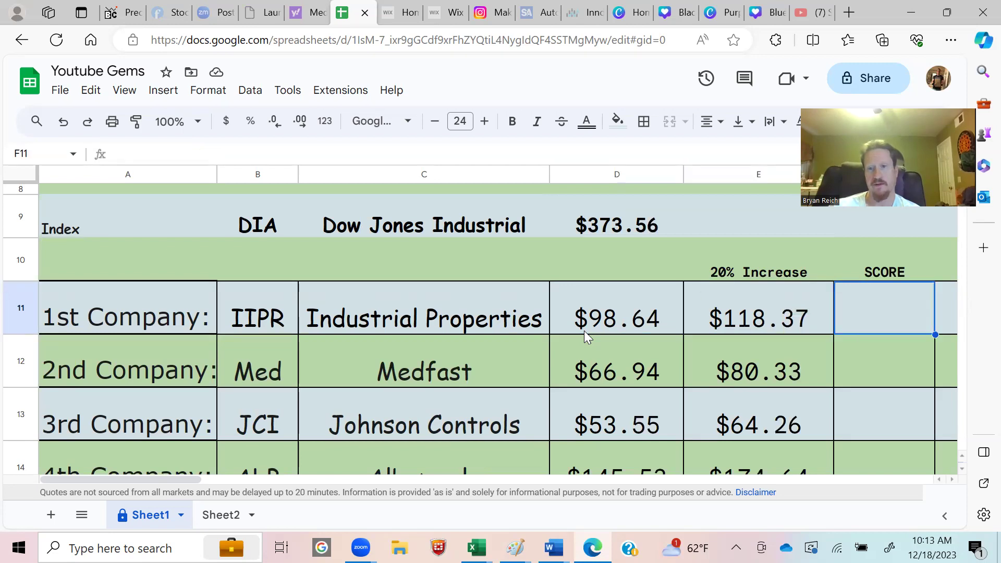
key("Left")
key("Left")
key("Left")
key("Left")
key("Left")
key("Right")
key("Right")
key("Right")
key("Right")
key("Left")
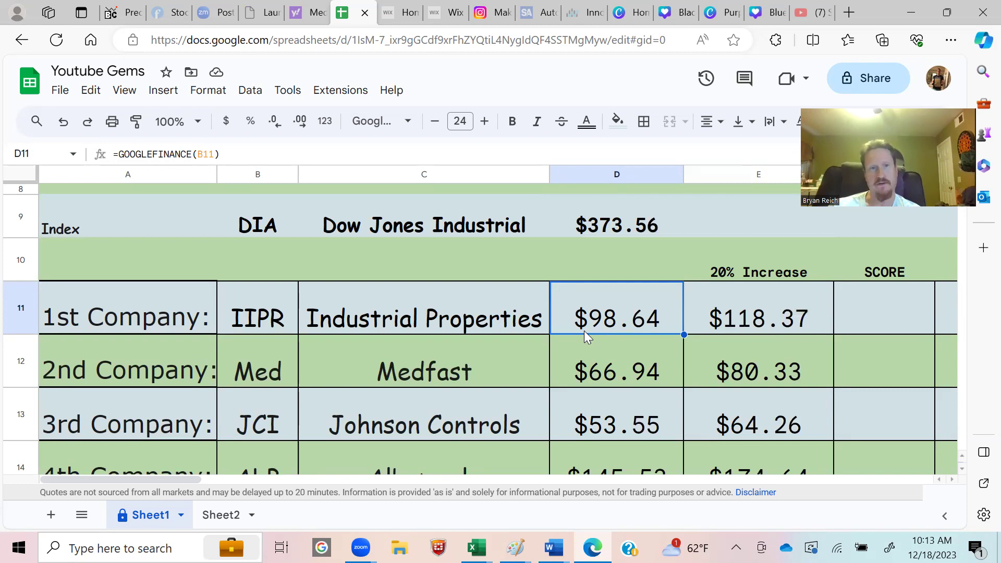
key("Right")
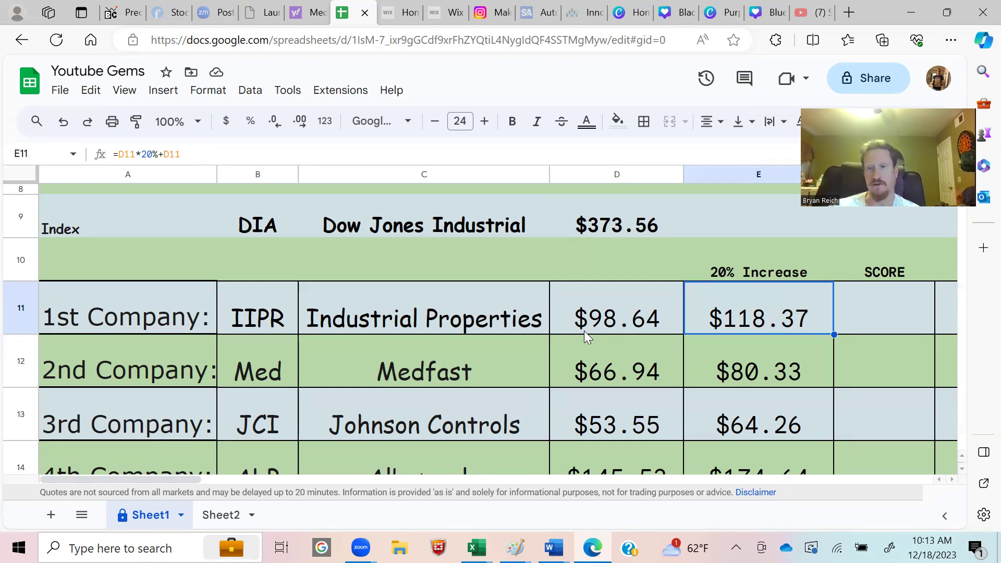
key("Left")
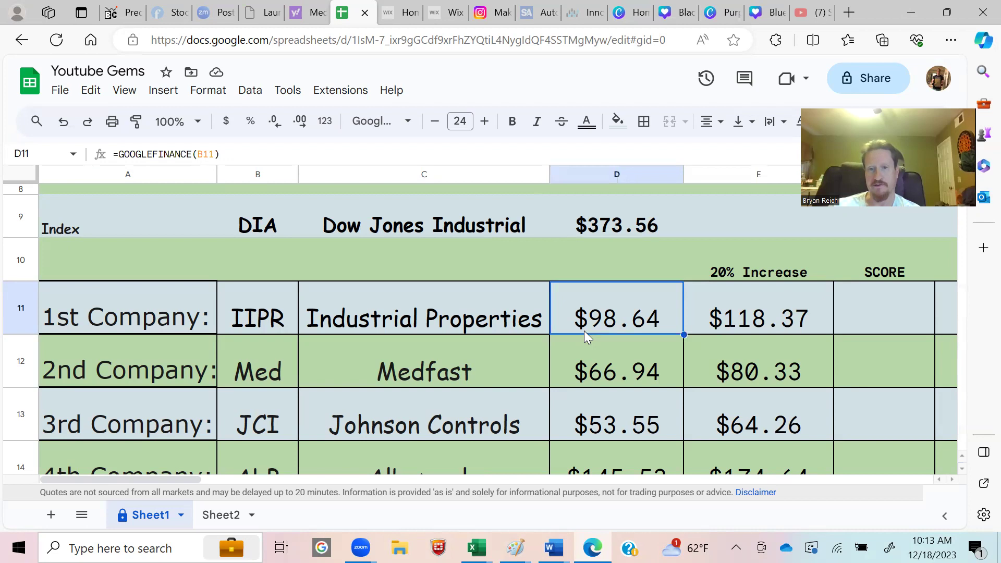
key("Right")
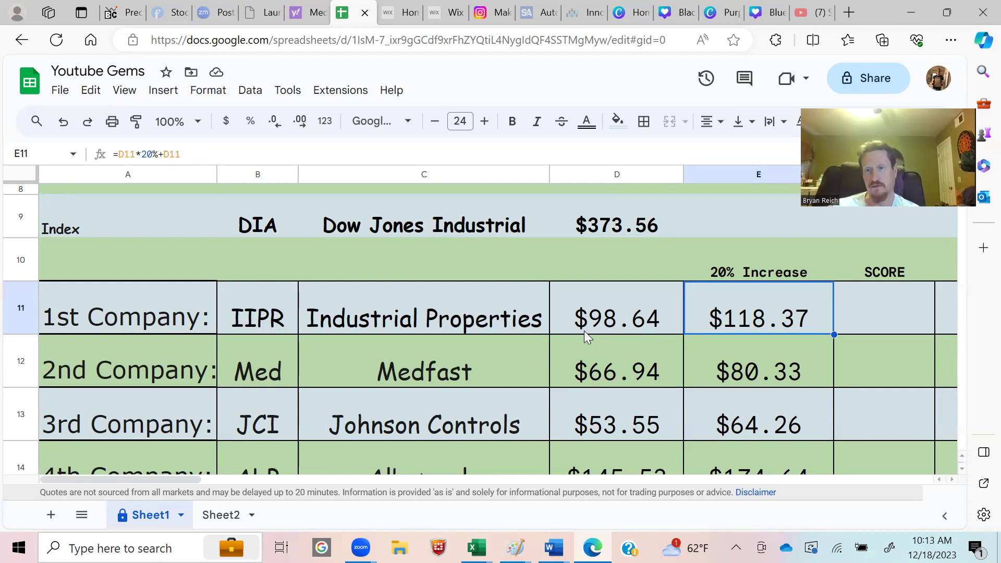
Examine the column G price and the column H percentage formula for IIPR, returning to the 20% Increase cell.
key("Right")
key("Right")
key("Right")
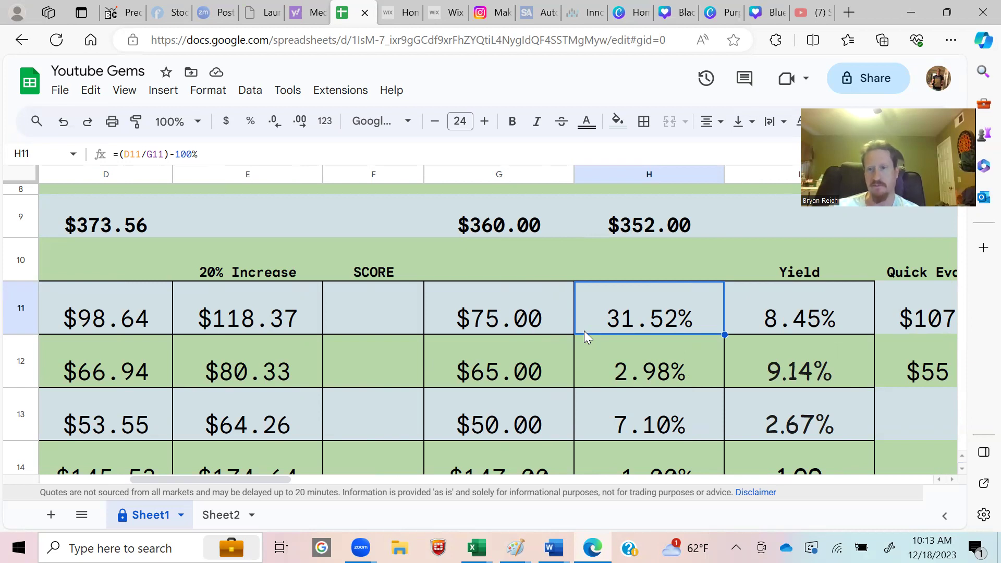
key("Left")
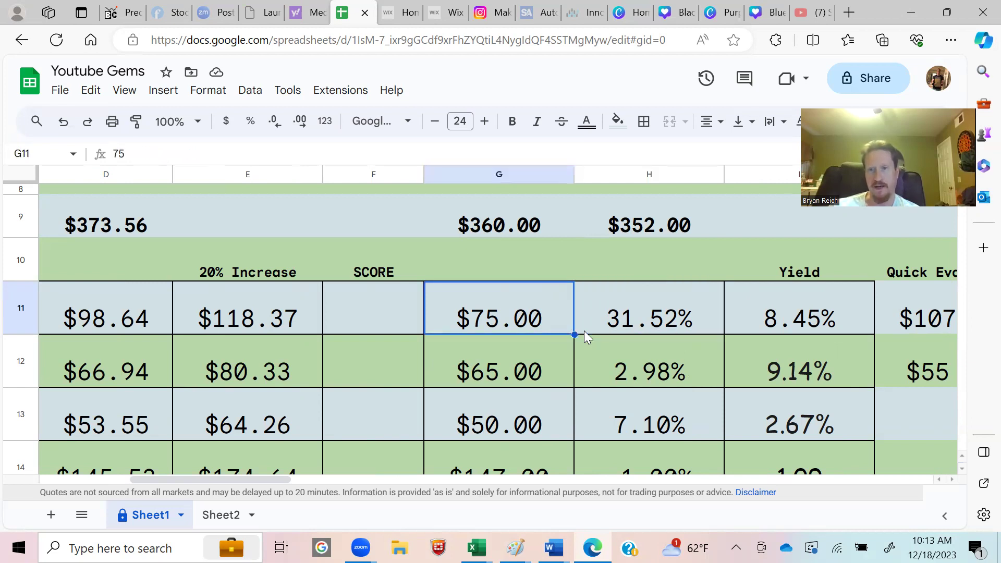
key("Left")
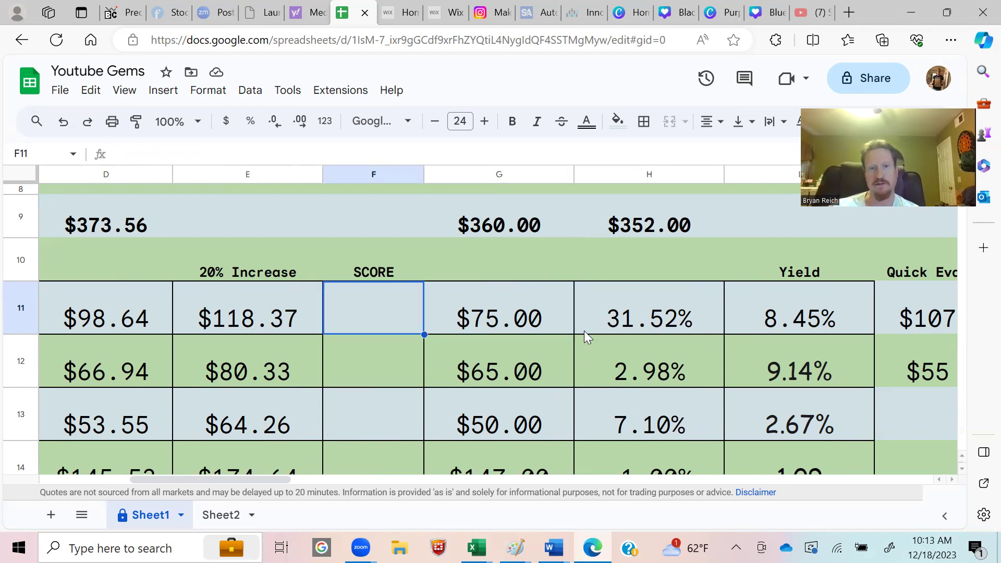
key("Left")
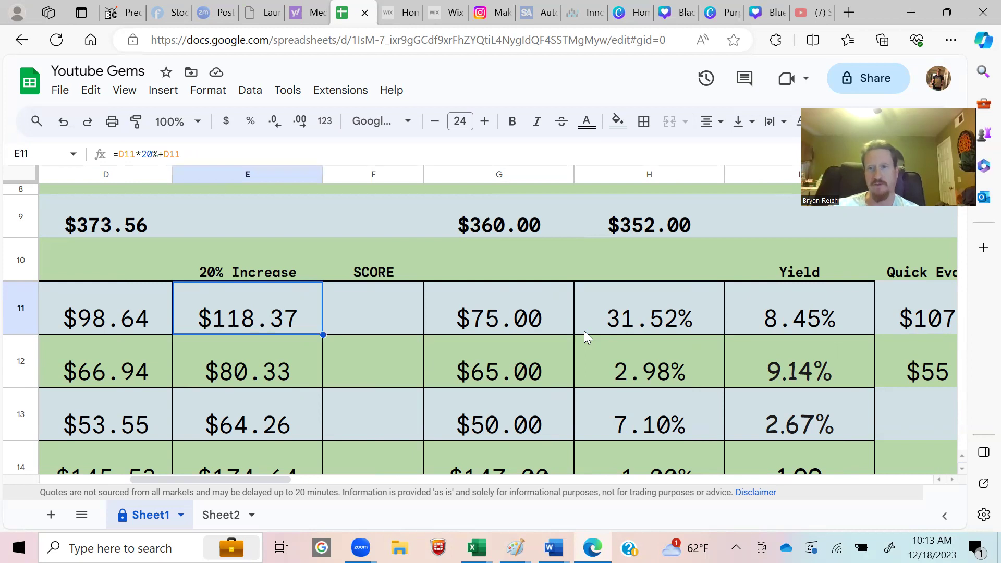
Recheck the ticker, company name and current price of IIPR against its 20% Increase formula in E11.
key("Left")
key("Right")
key("Left")
key("Left")
key("Left")
key("Right")
key("Right")
key("Right")
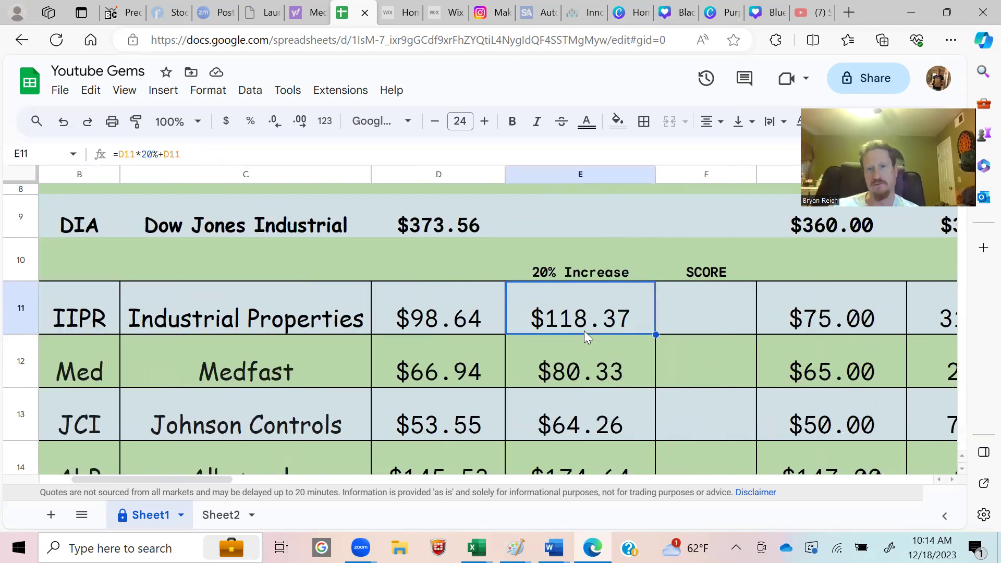
key("Left")
key("Right")
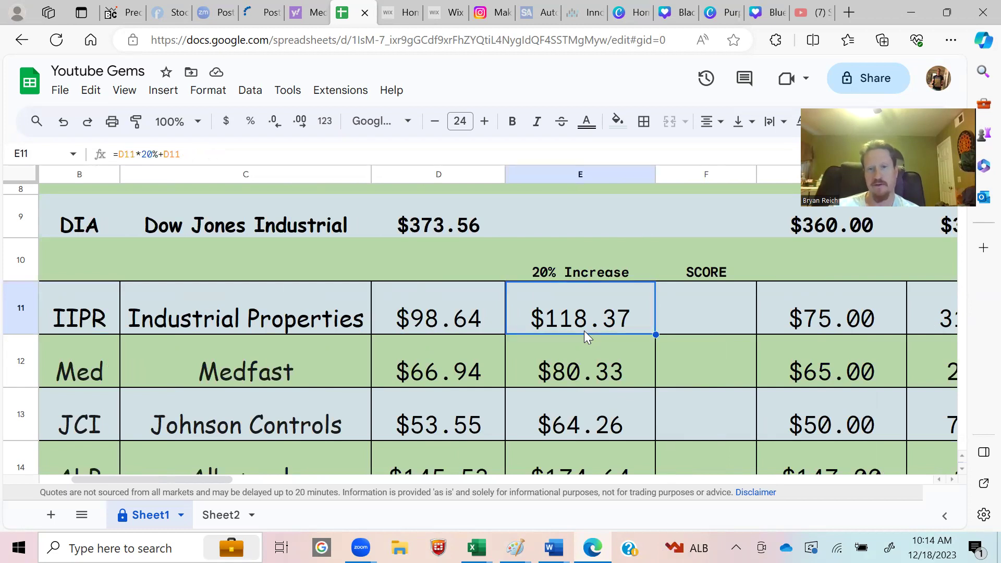
Read across the 1st Company row from A11 to G11 and return to the 20% Increase cell.
key("Left")
key("Left")
key("Left")
key("Left")
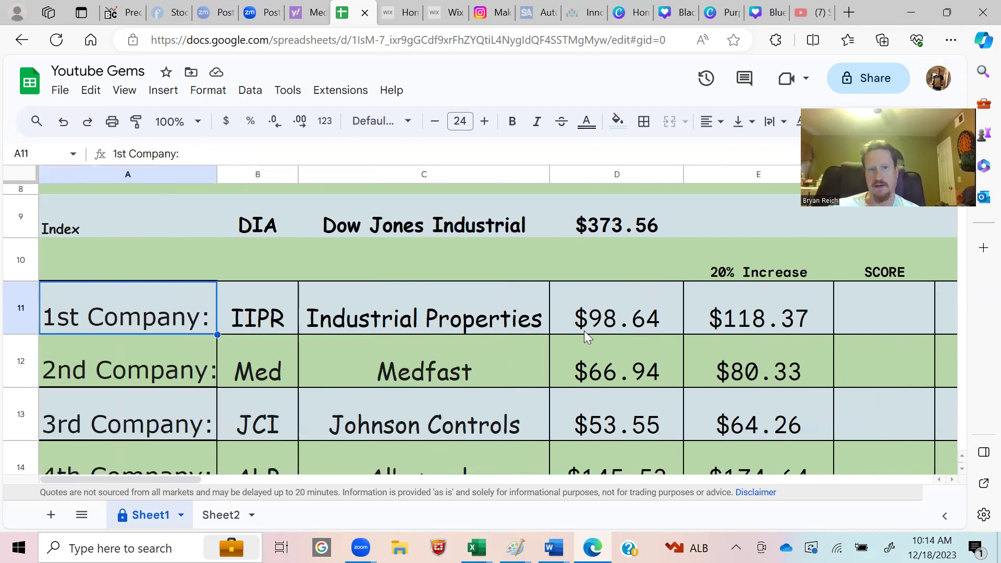
key("Right")
key("Right")
key("Right")
key("Right")
key("Right")
key("Right")
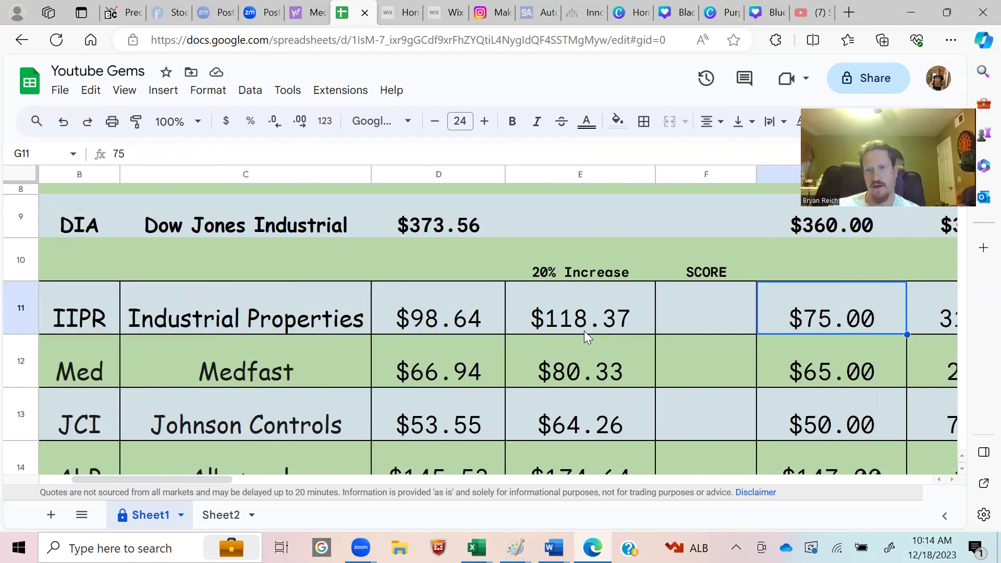
key("Left")
key("Left")
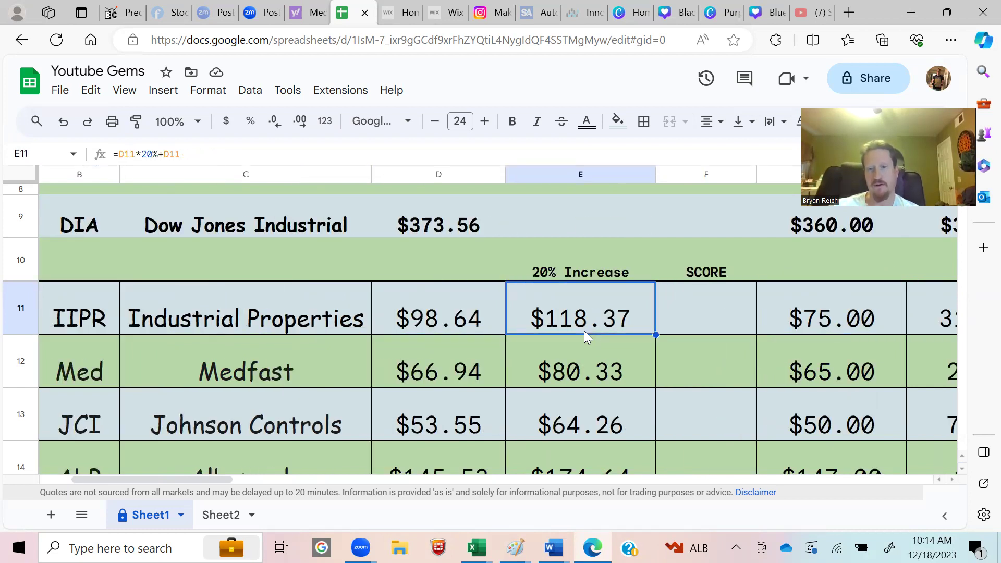
Check the 20% Increase and SCORE cells for IIPR, ending on the column G price in G11.
key("Right")
key("Right")
key("Right")
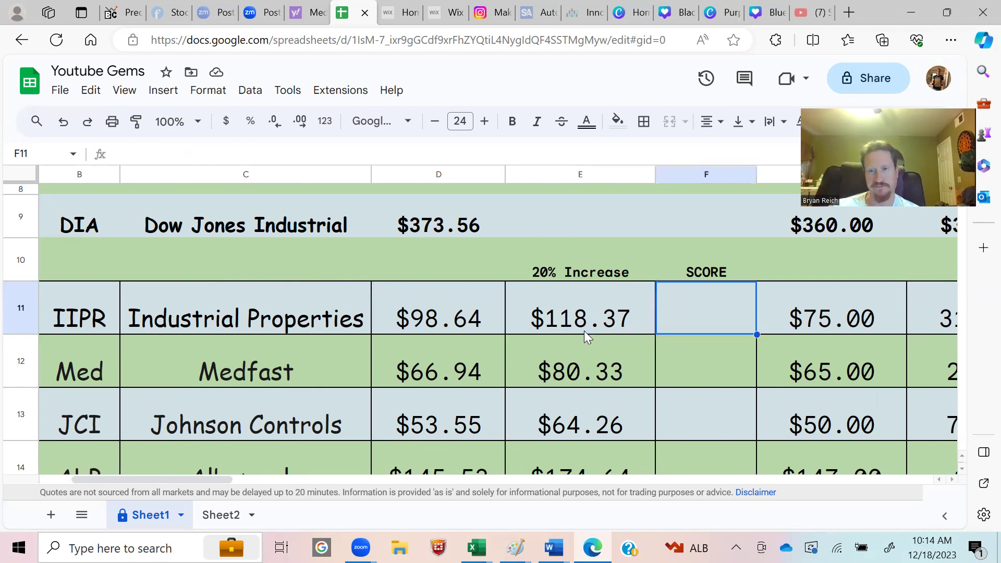
key("Left")
key("Left")
key("Left")
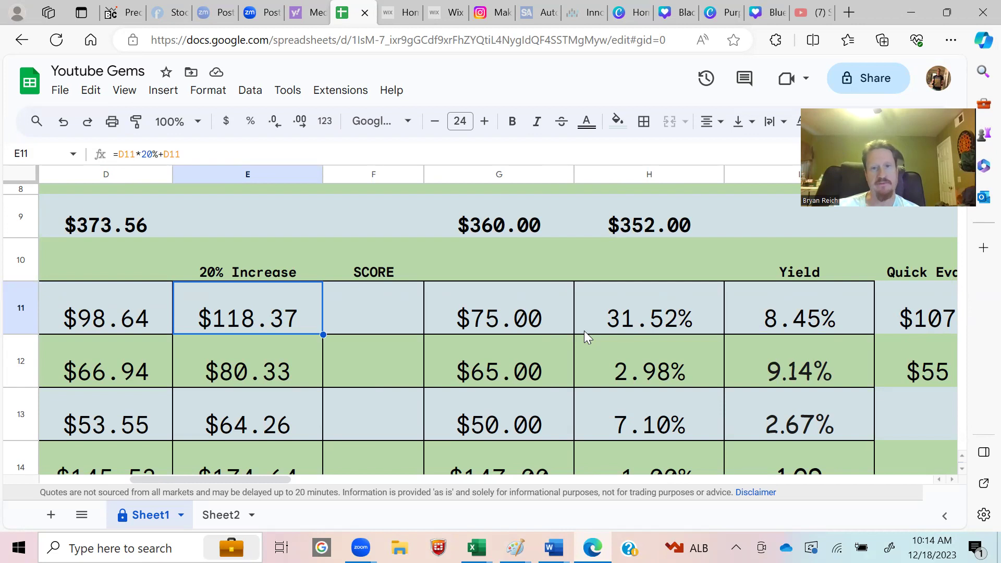
key("Right")
key("Right")
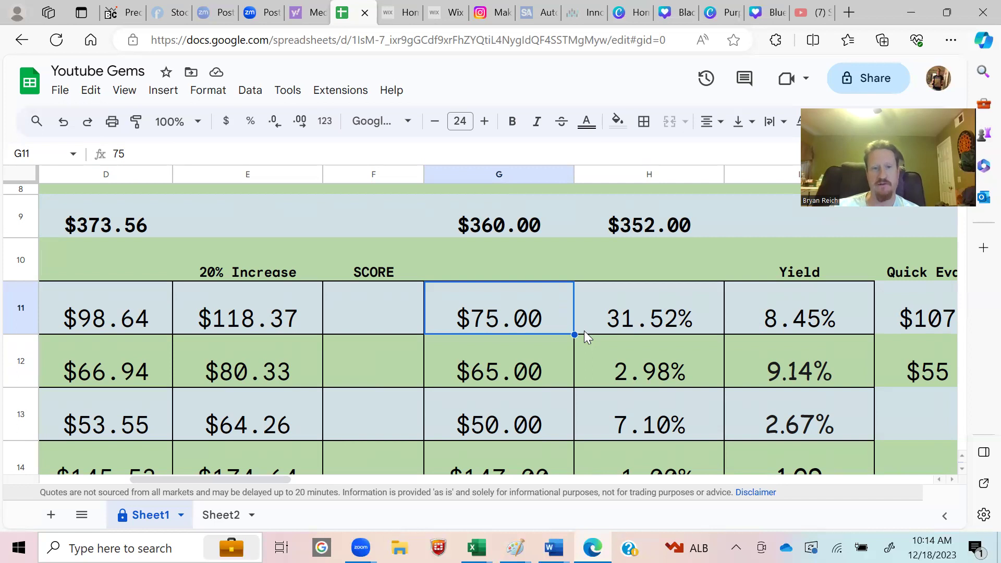
Compare the current price formula in D11 with the 20% Increase formula in E11.
key("Left")
key("Left")
key("Left")
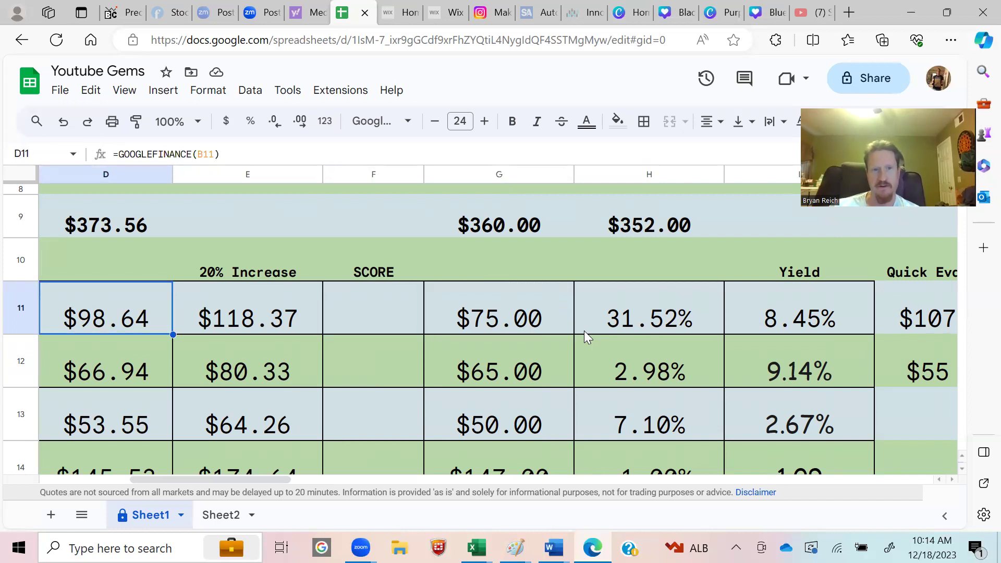
key("Right")
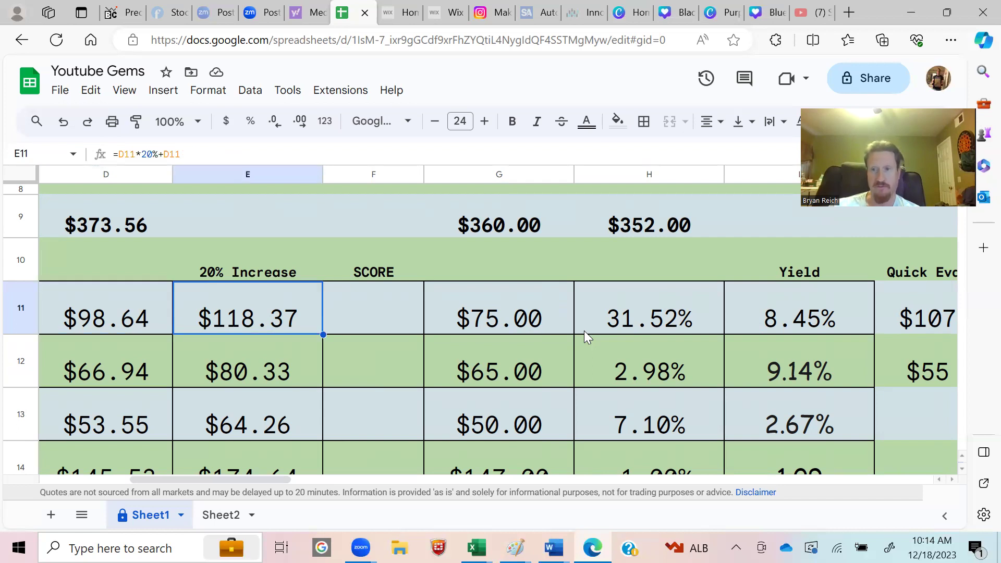
key("Left")
key("Right")
key("Left")
key("Right")
Read across the IIPR row from the SCORE column past Yield and Quick Eval to Outstanding shares.
key("Right")
key("Right")
key("Right")
key("Right")
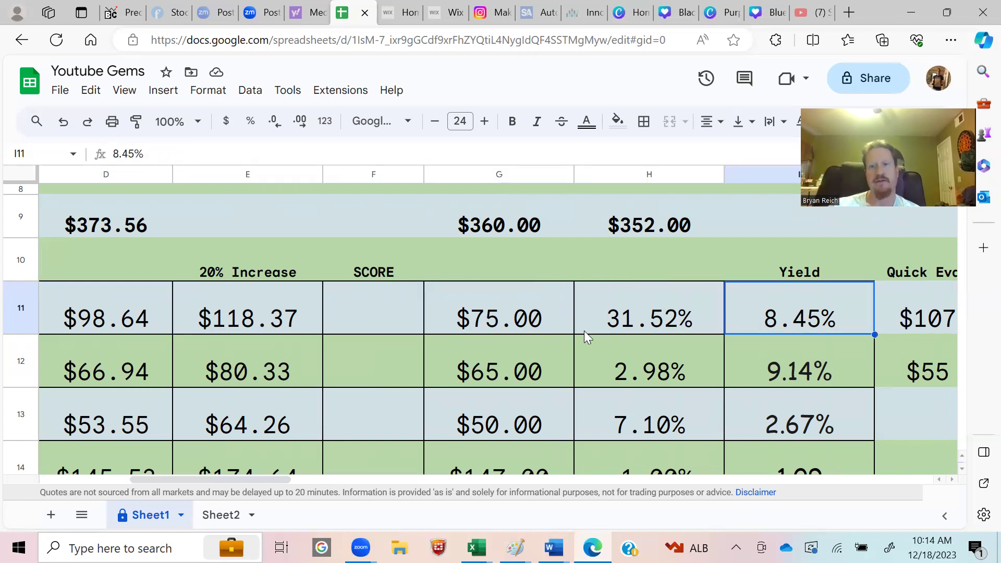
key("Right")
key("Right")
key("Right")
Go back along row 11 to the IIPR ticker, then read forward to the SCORE cell F11.
key("Left")
key("Left")
key("Left")
key("Left")
key("Left")
key("Left")
key("Left")
key("Left")
key("Left")
key("Left")
key("Right")
key("Right")
key("Right")
key("Right")
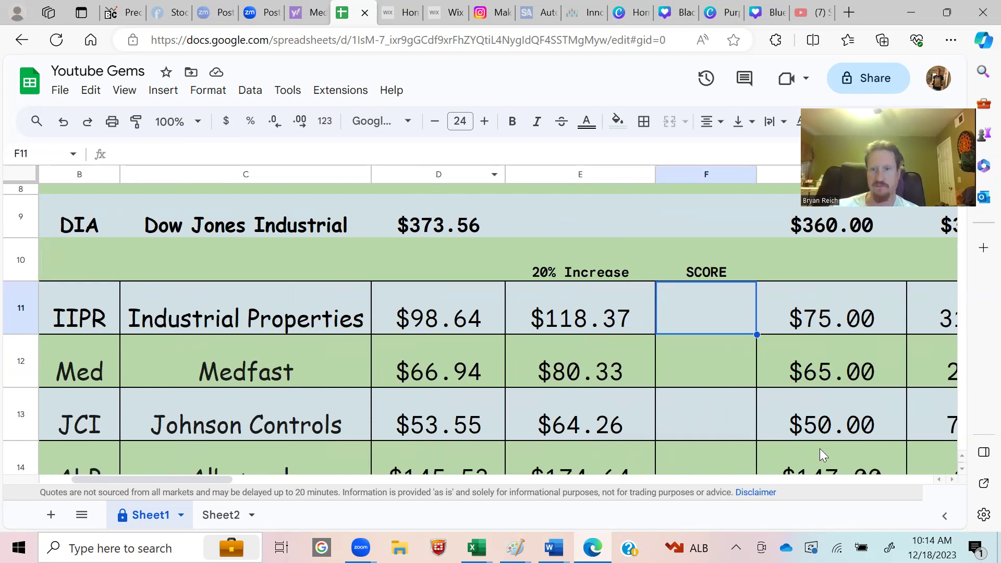
Switch to Yahoo Finance, look up the quote for iipr and open its Summary page.
key("ctrl+shift+Tab")
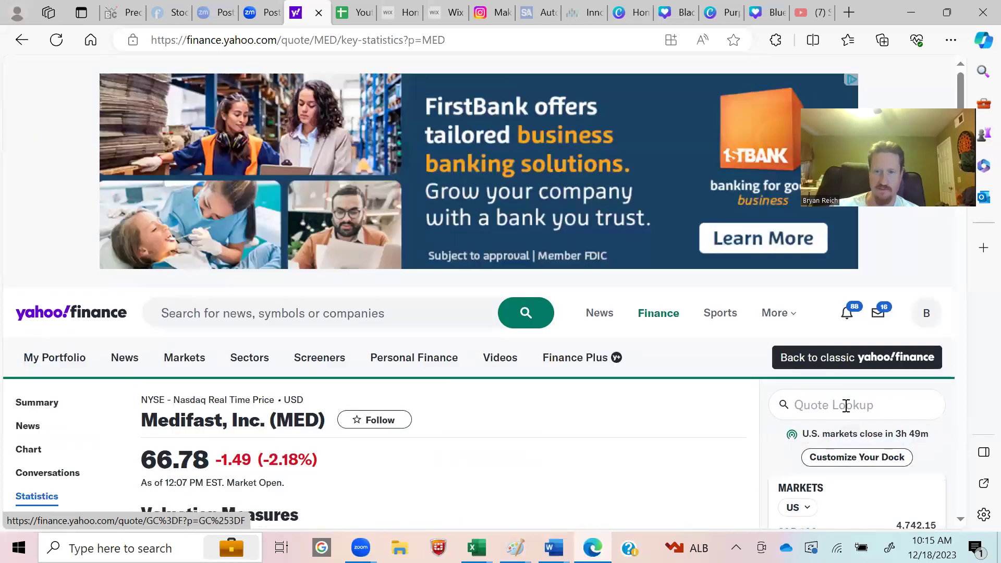
left_click(845, 406)
type("iipr")
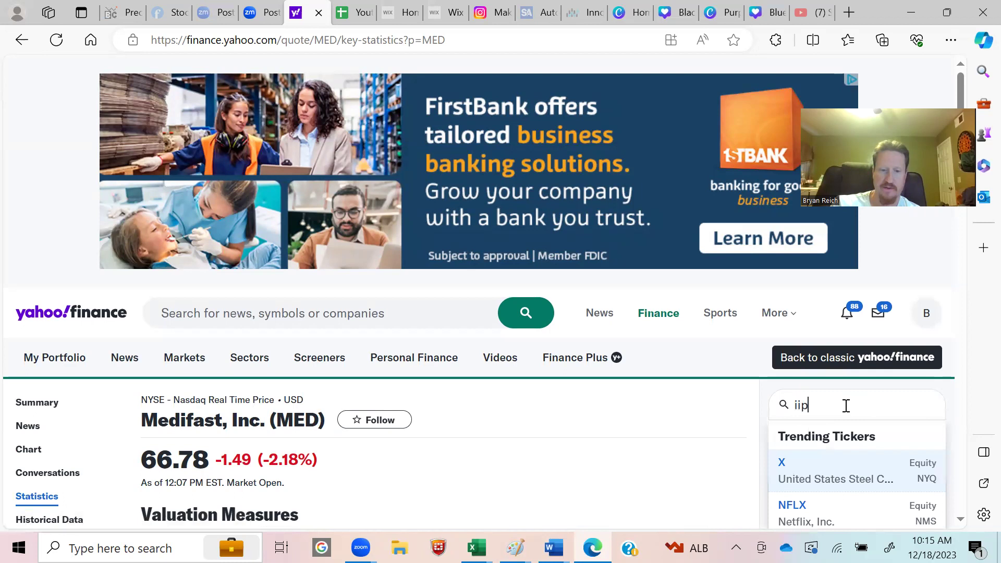
left_click(843, 473)
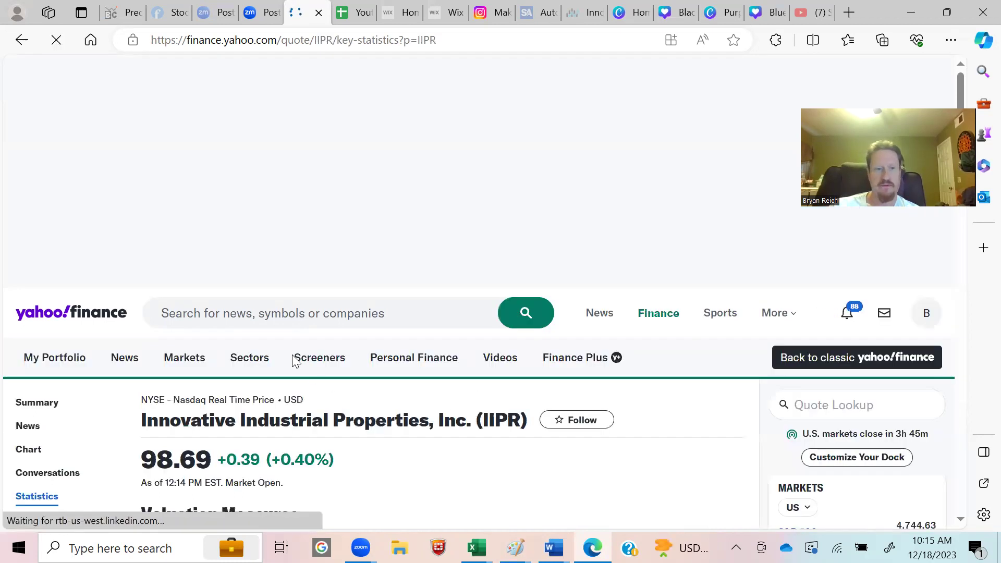
scroll(301, 336, "down", 3)
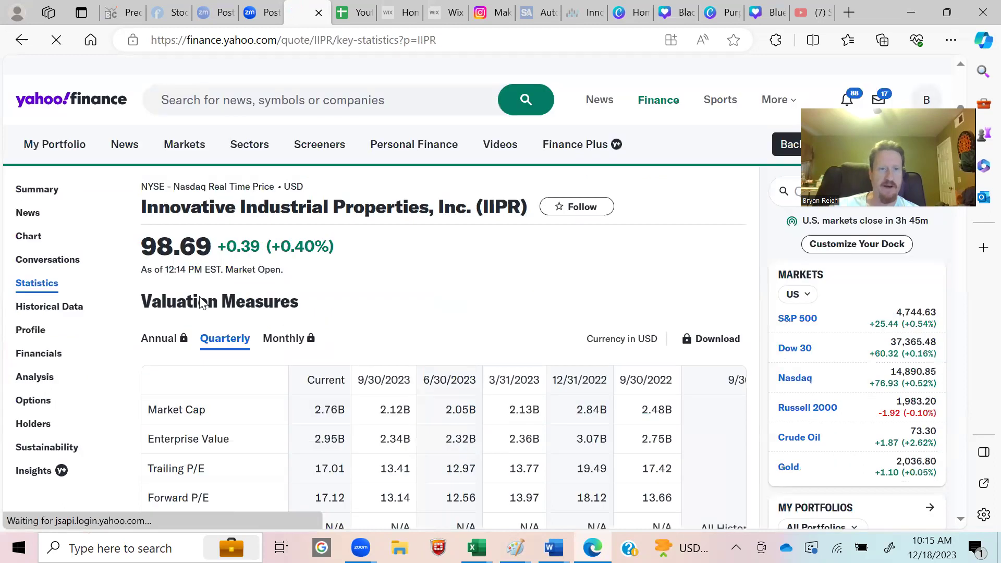
left_click(35, 190)
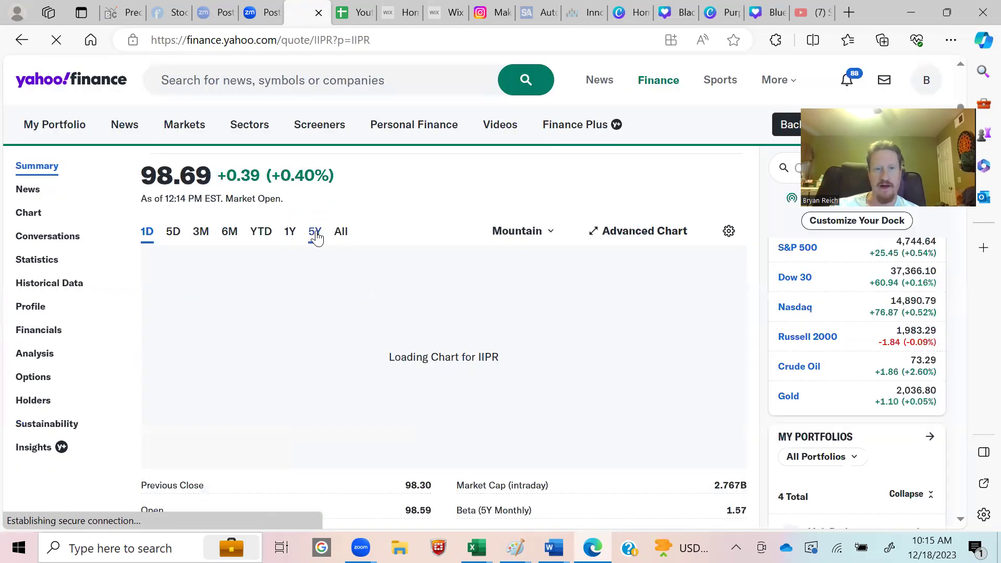
Show the 5Y price chart of Innovative Industrial Properties and inspect its peak in late 2021.
left_click(315, 234)
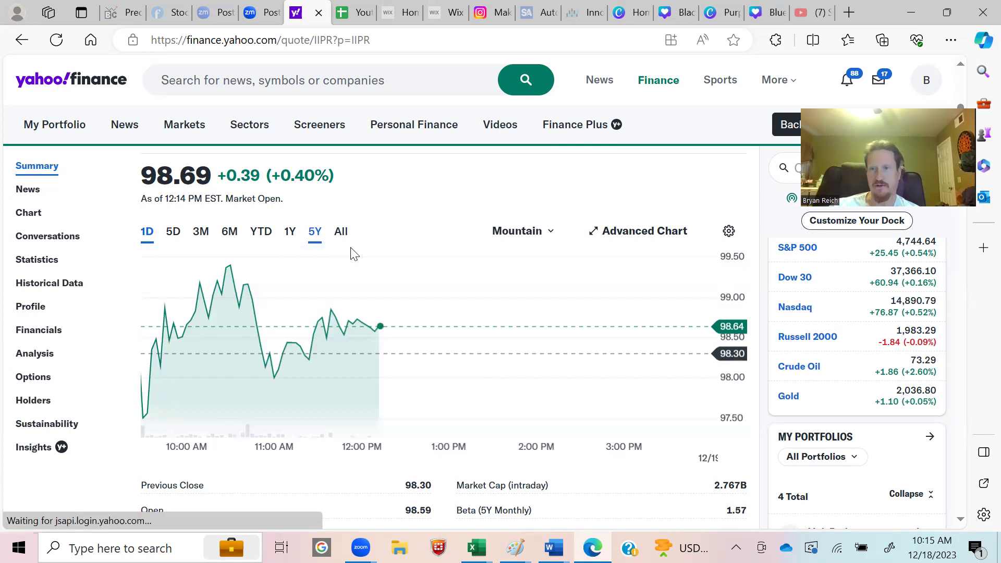
mouse_move(354, 254)
left_click(315, 233)
mouse_move(459, 270)
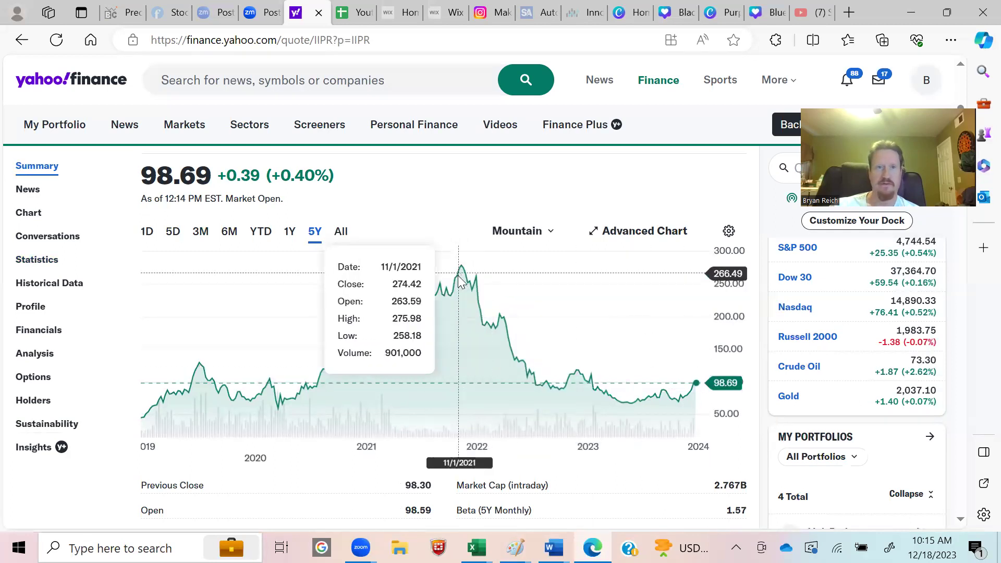
Switch to the Macrotrends income statement for IIPR and dismiss the ads covering the quarterly table.
left_click(589, 11)
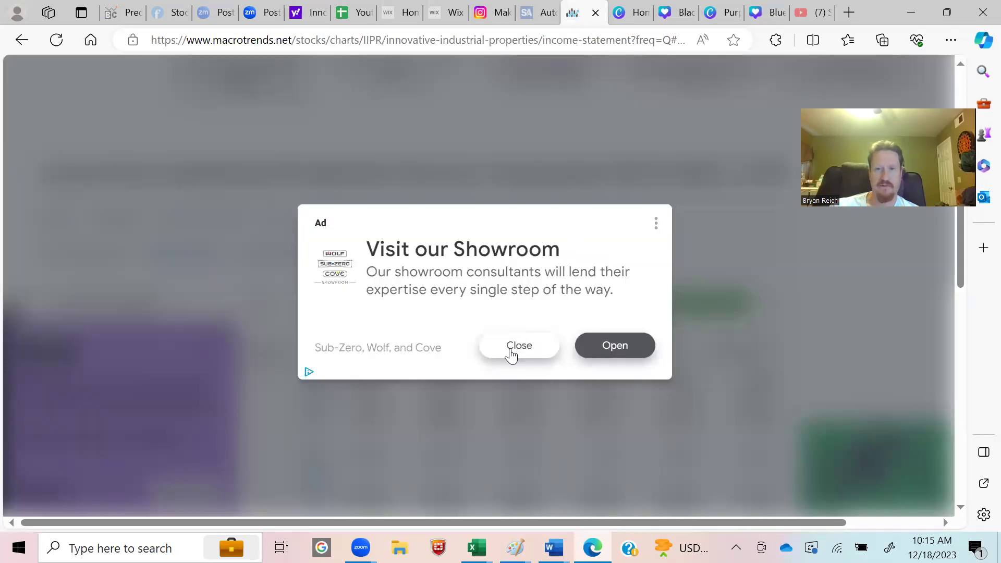
left_click(511, 354)
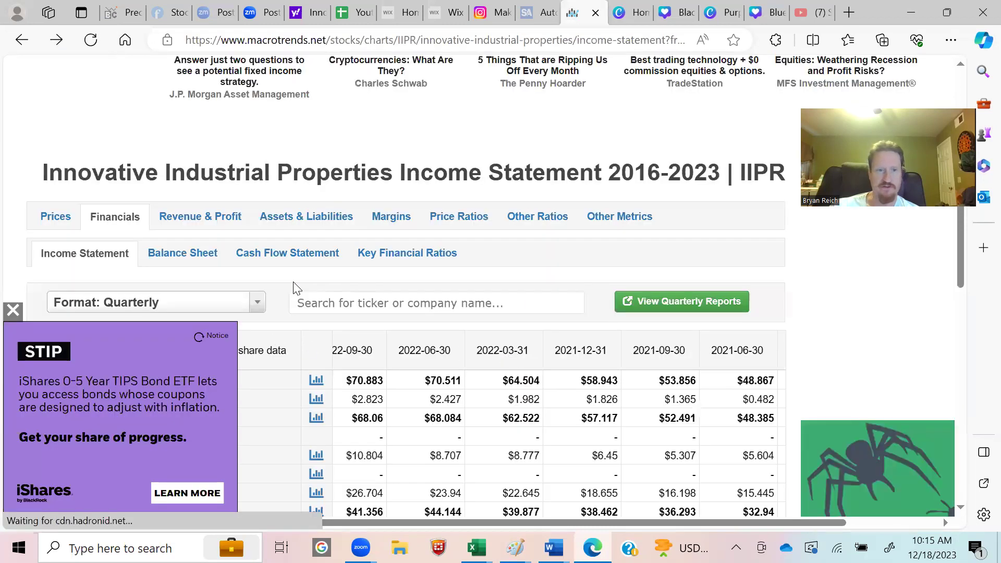
scroll(217, 302, "down", 6)
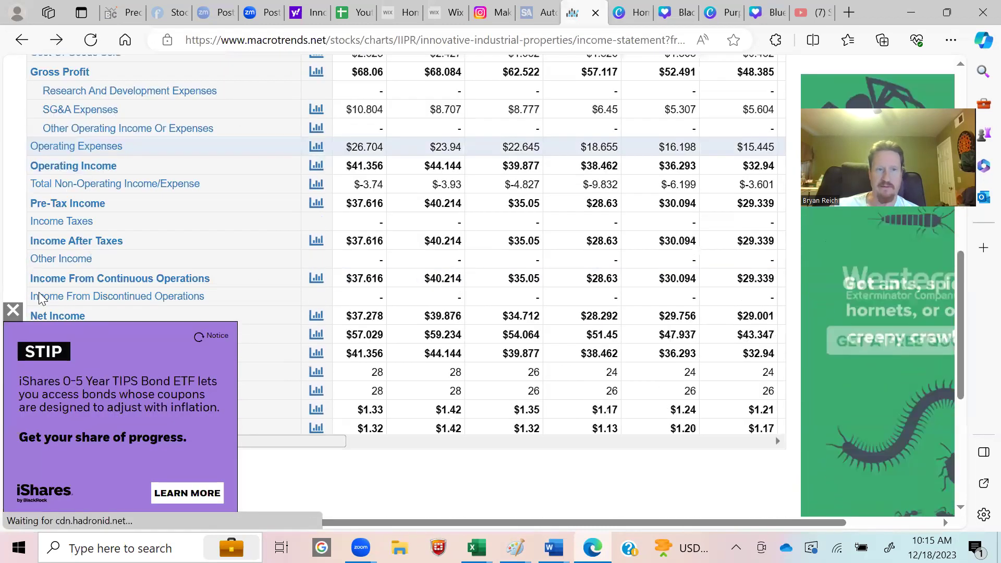
left_click(12, 310)
scroll(275, 332, "up", 4)
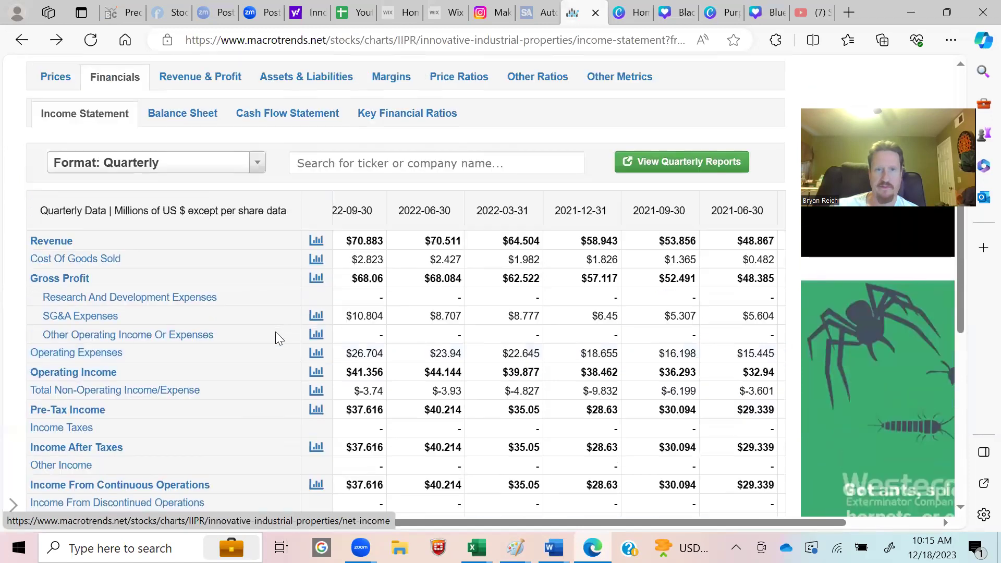
scroll(278, 321, "up", 3)
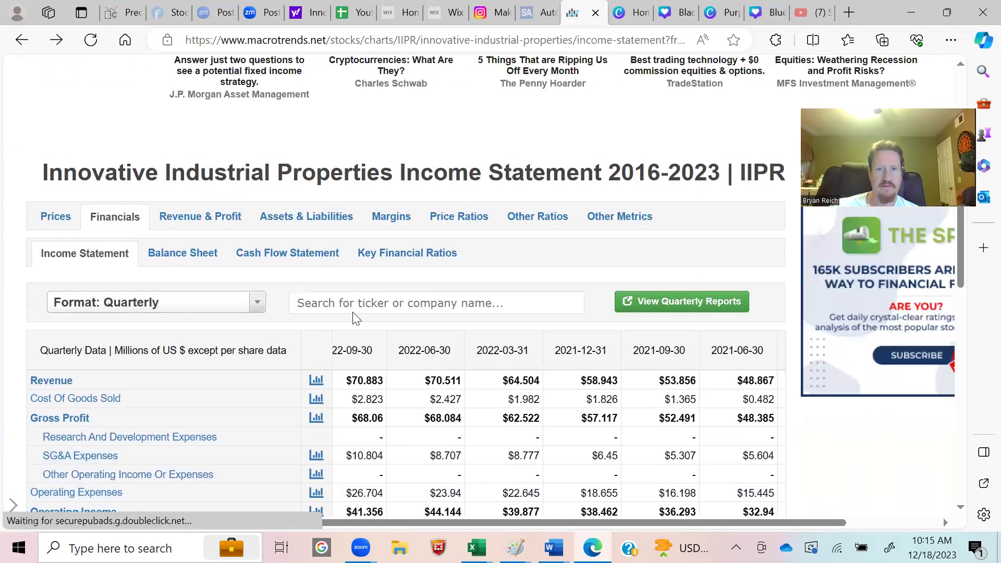
Examine the most recent quarters of the IIPR income statement, from revenue down to earnings per share.
scroll(354, 317, "down", 5)
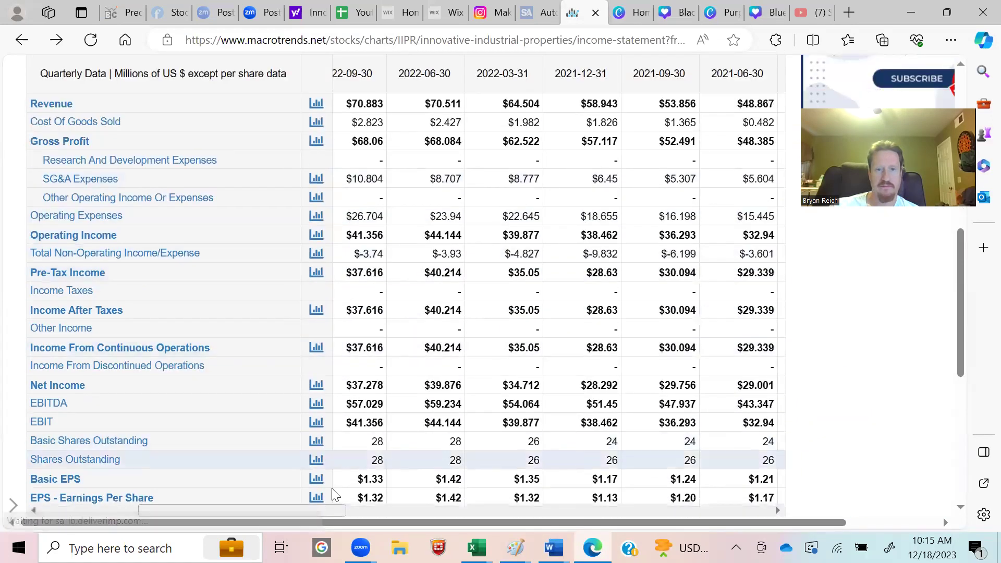
left_click_drag(332, 505, 204, 508)
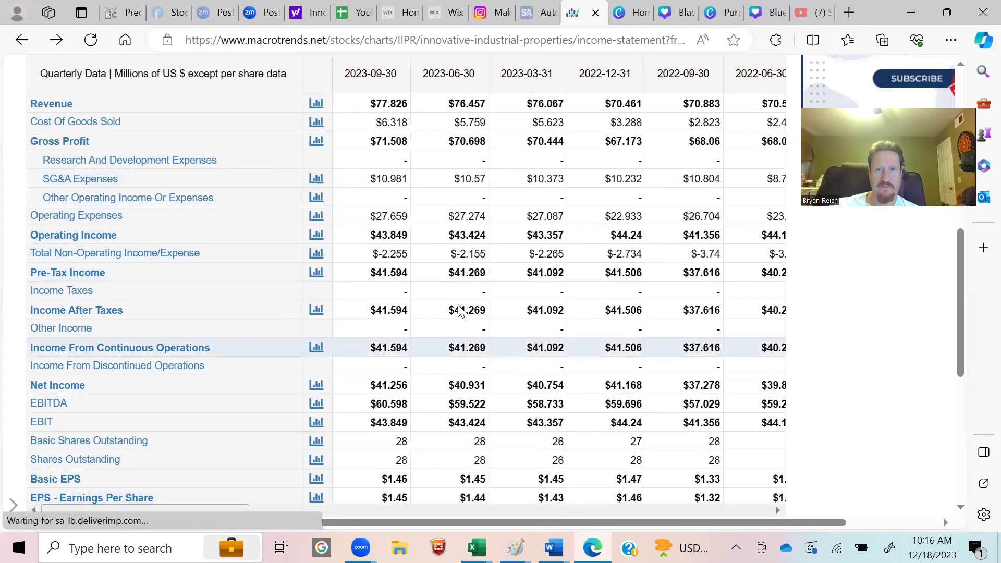
scroll(458, 307, "up", 2)
scroll(427, 412, "down", 4)
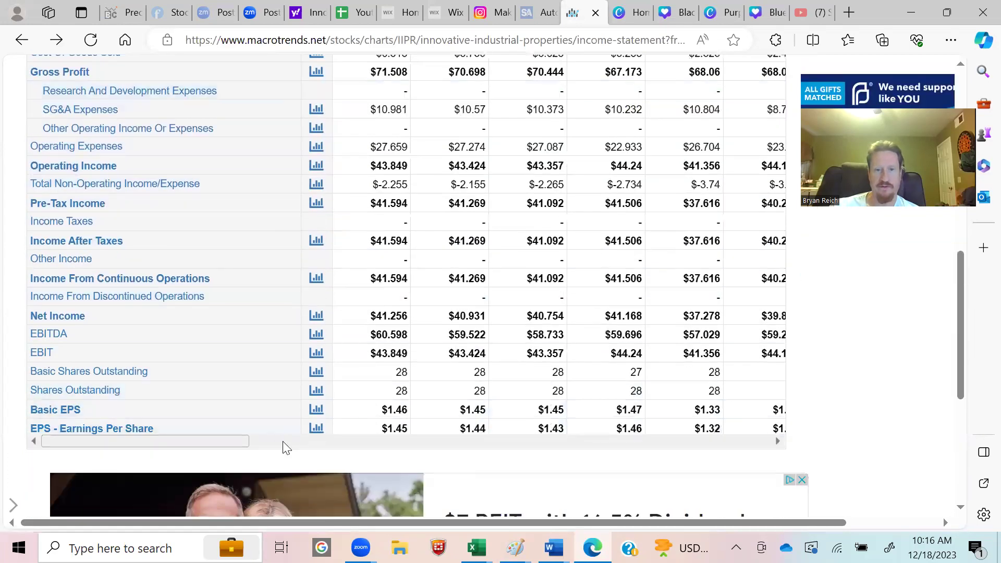
Compare IIPR's revenue, net income and EPS in the 2021 and 2022 quarters of the income statement.
left_click_drag(239, 441, 371, 457)
scroll(584, 307, "up", 2)
scroll(587, 311, "down", 1)
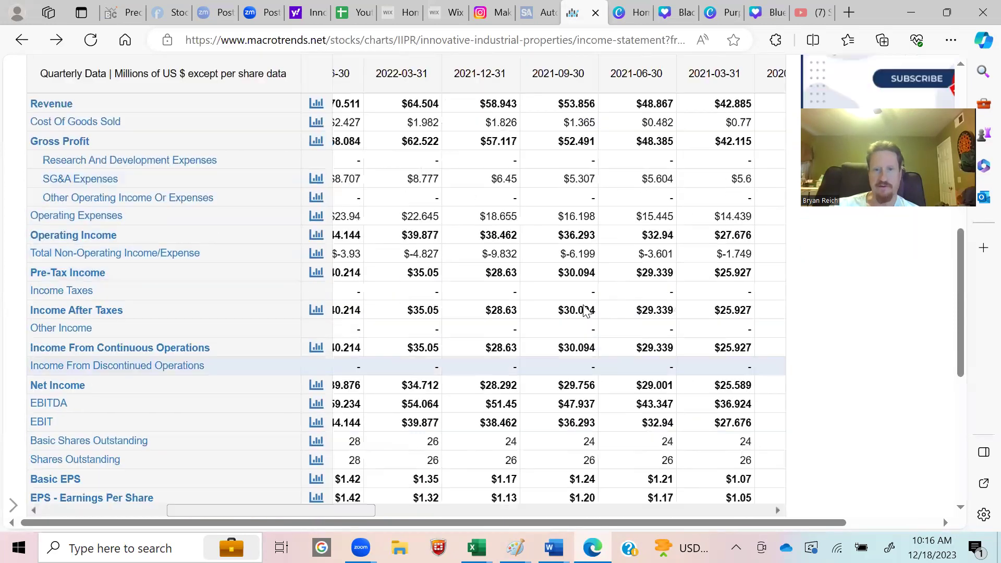
scroll(585, 311, "down", 1)
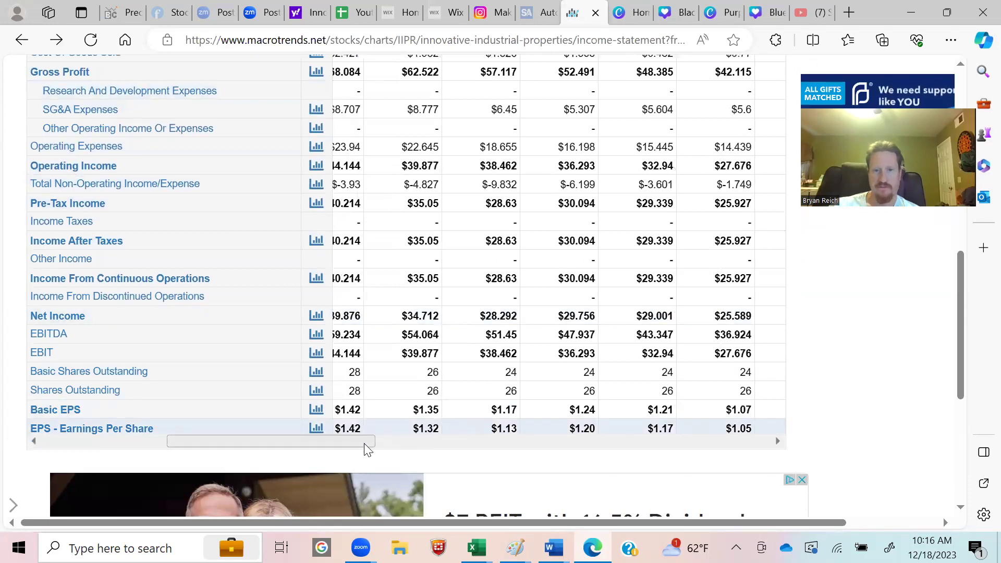
left_click(423, 447)
left_click(235, 442)
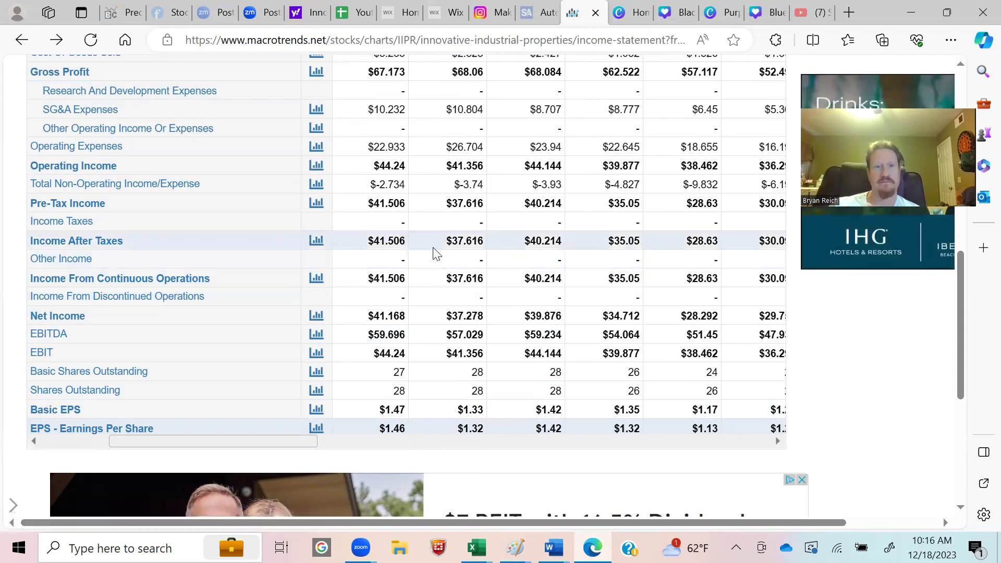
Return to the Youtube Gems sheet and examine how IIPR's Quick Eval in J11 derives from Enterprise and Outstanding shares.
left_click(346, 13)
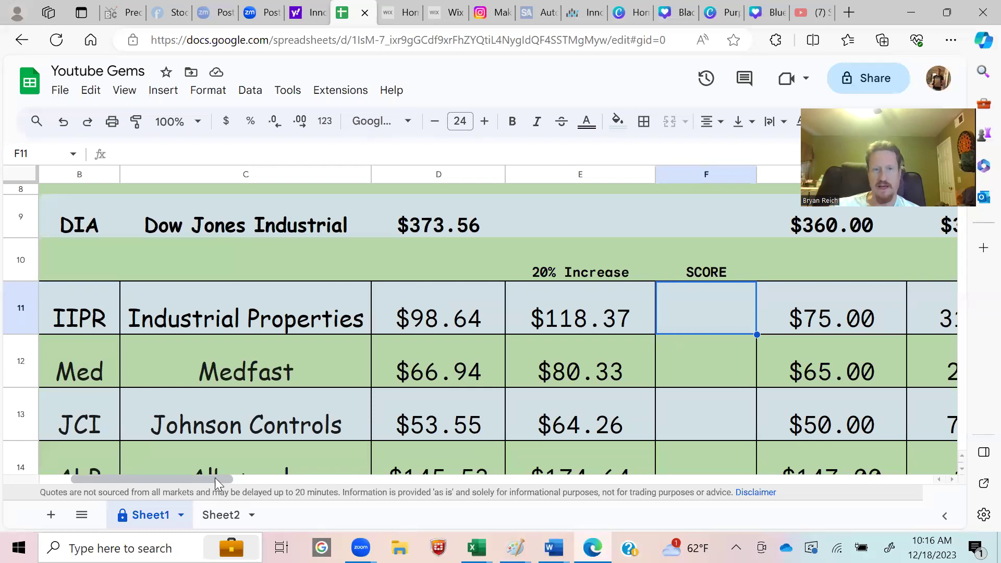
left_click_drag(214, 477, 256, 480)
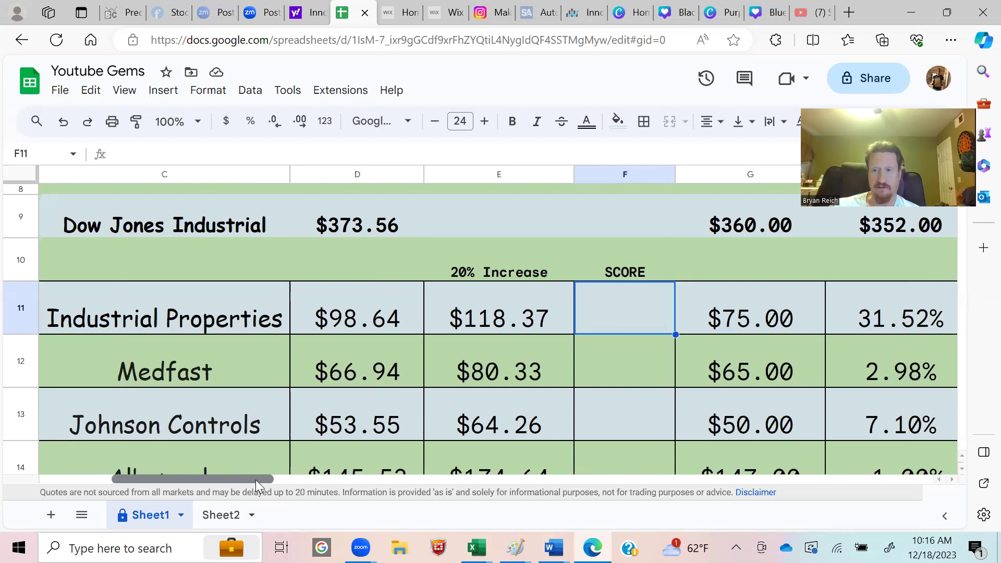
left_click(344, 483)
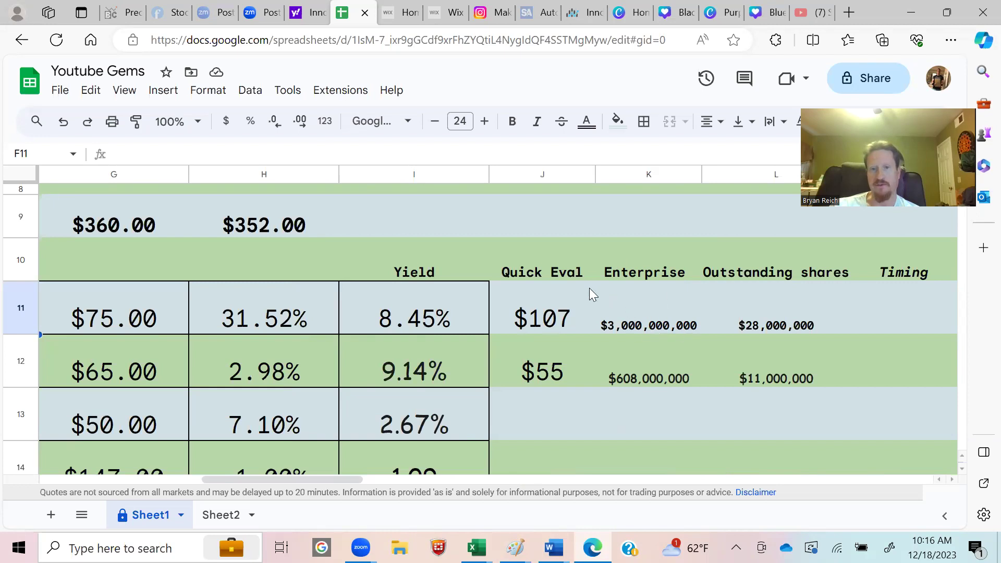
left_click(650, 320)
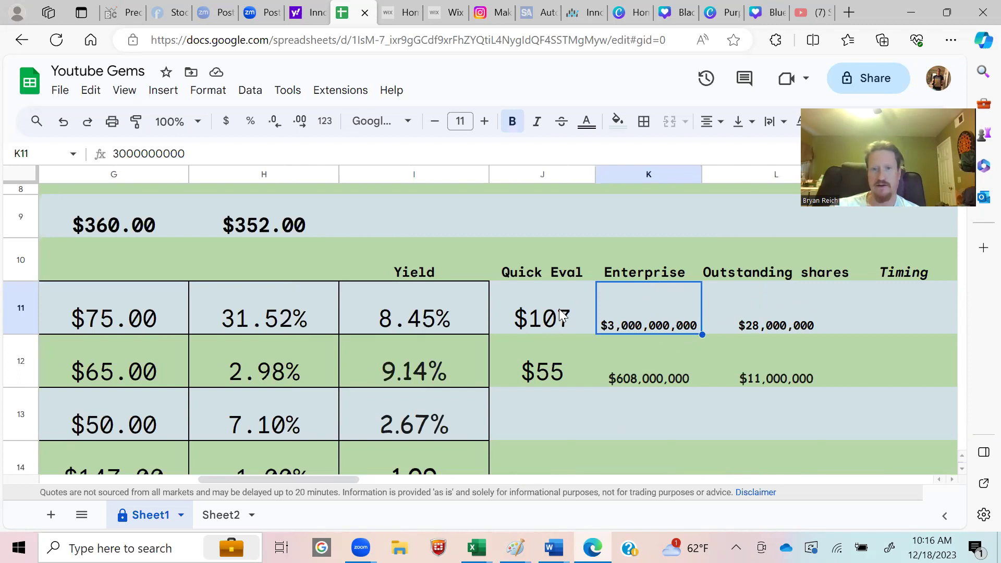
left_click(537, 313)
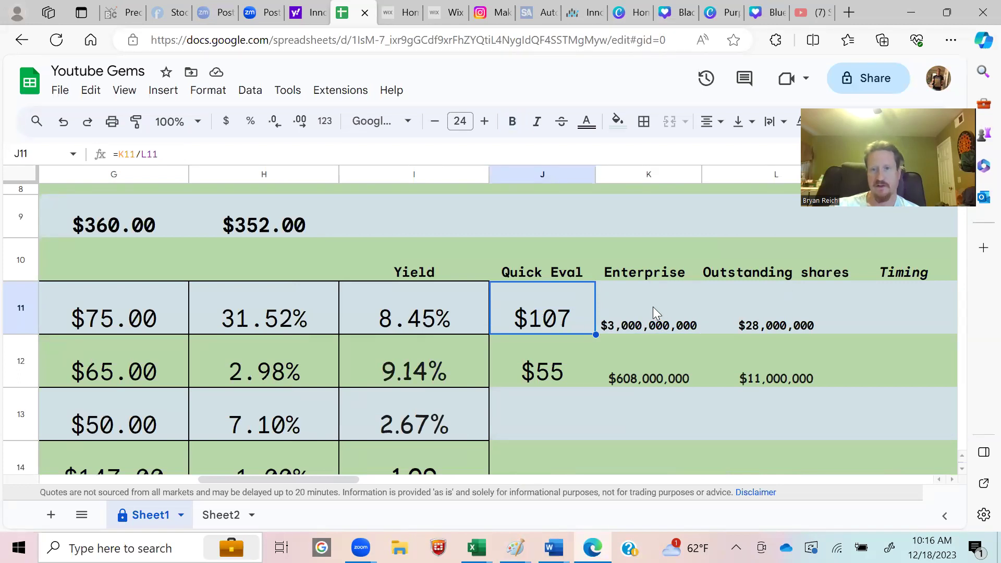
left_click(653, 307)
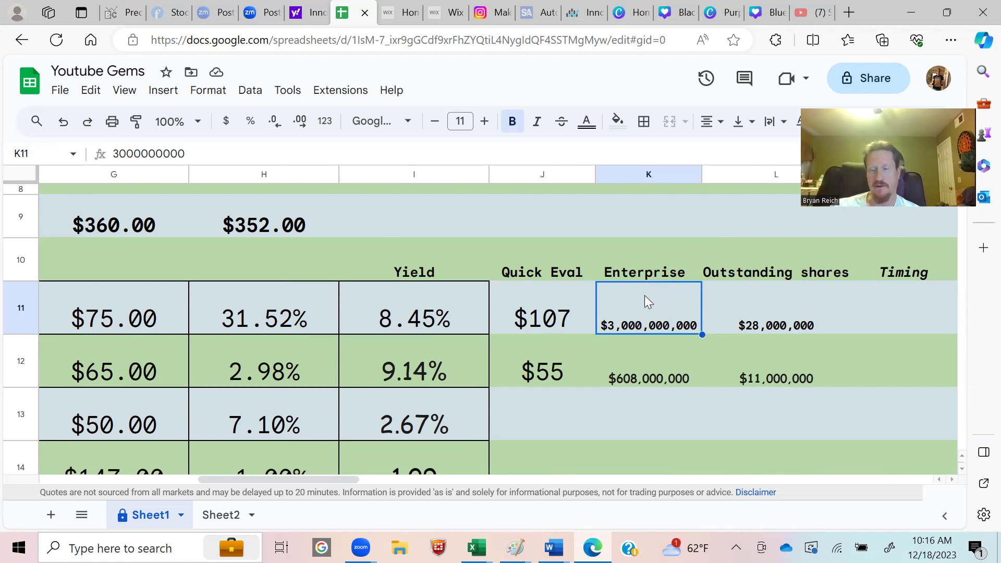
left_click(767, 308)
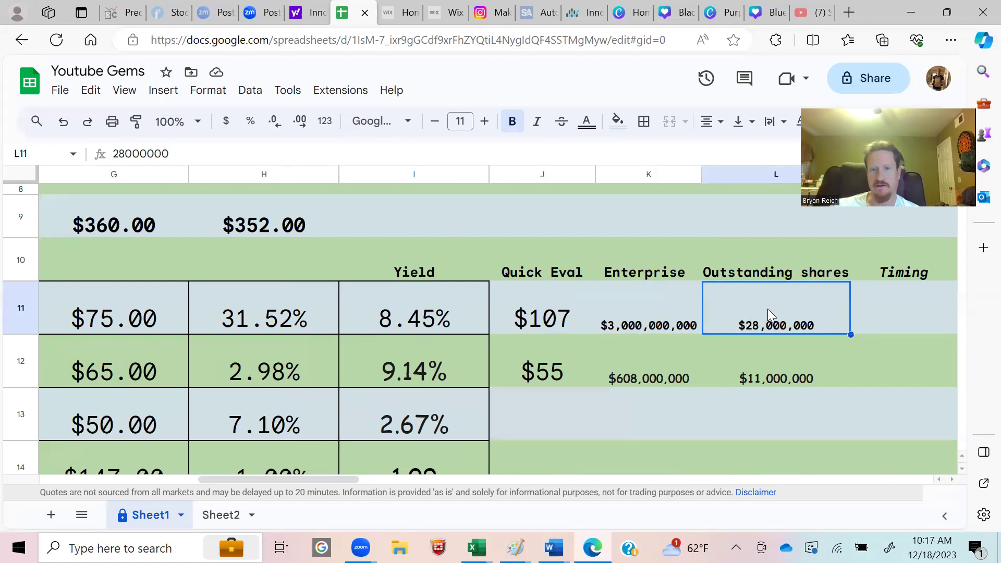
left_click(538, 296)
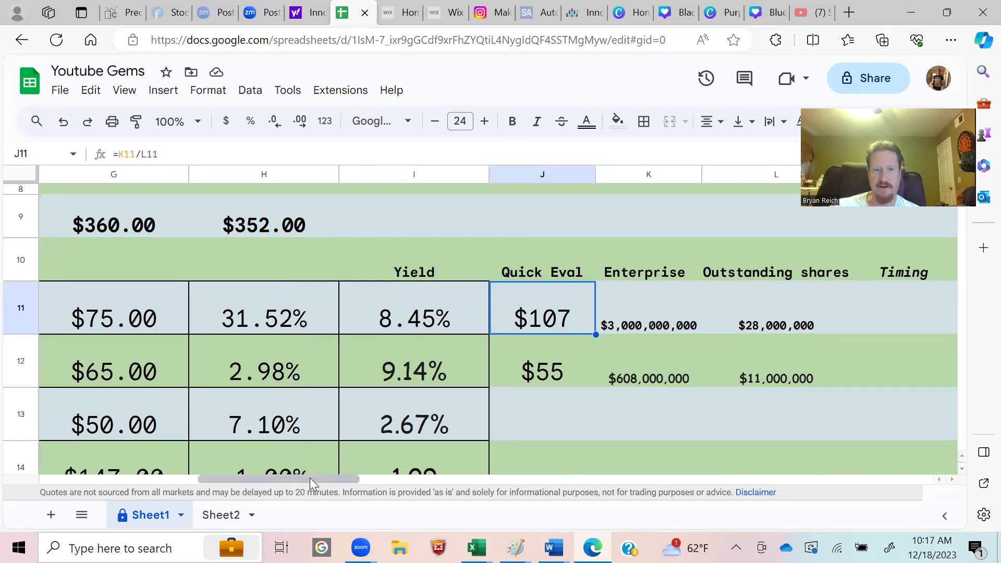
Compare the IIPR Quick Eval value in column J with the current price in column D.
left_click_drag(310, 478, 300, 477)
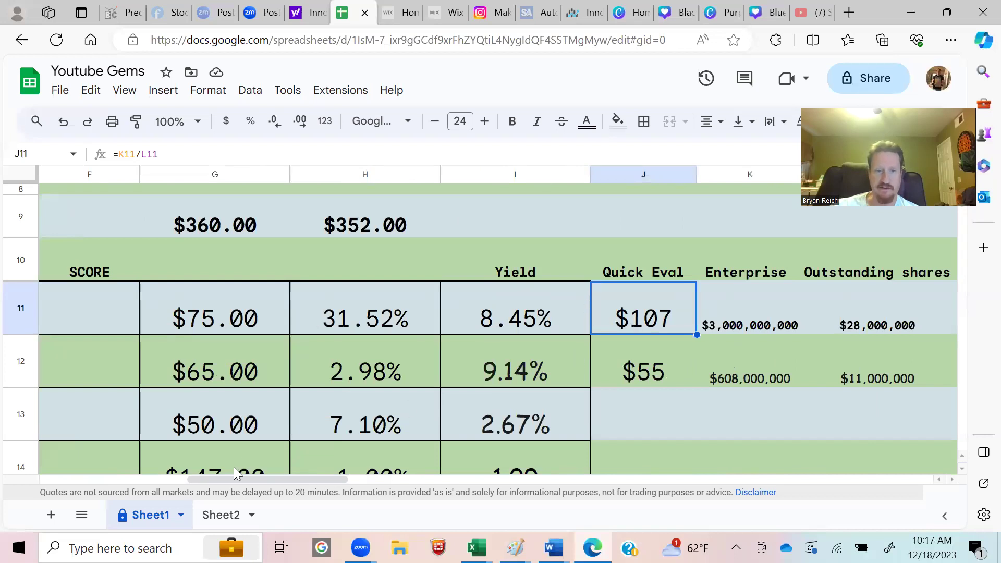
left_click_drag(233, 478, 144, 471)
left_click_drag(218, 478, 314, 492)
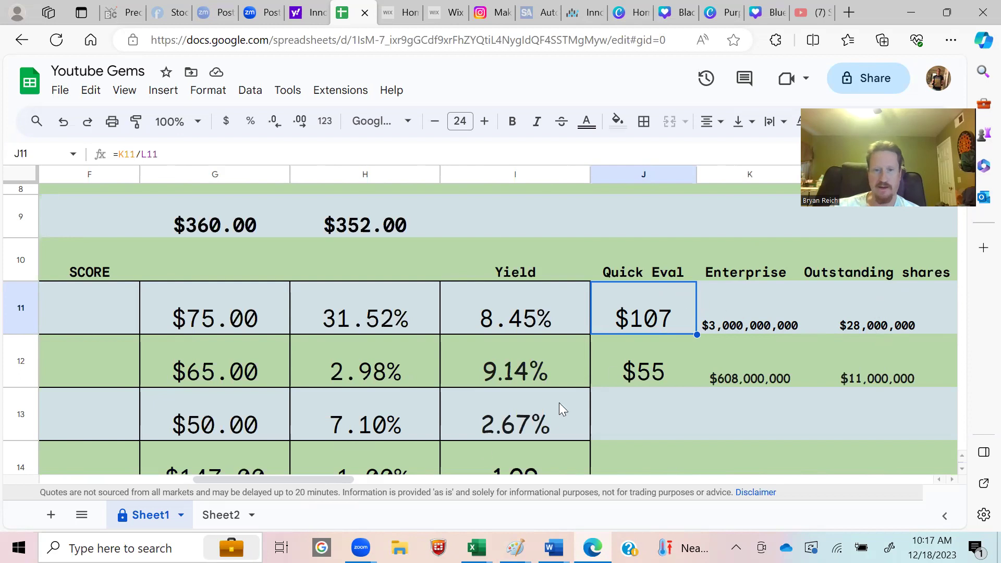
Enter the score A for IIPR in F11.
left_click_drag(340, 476, 293, 475)
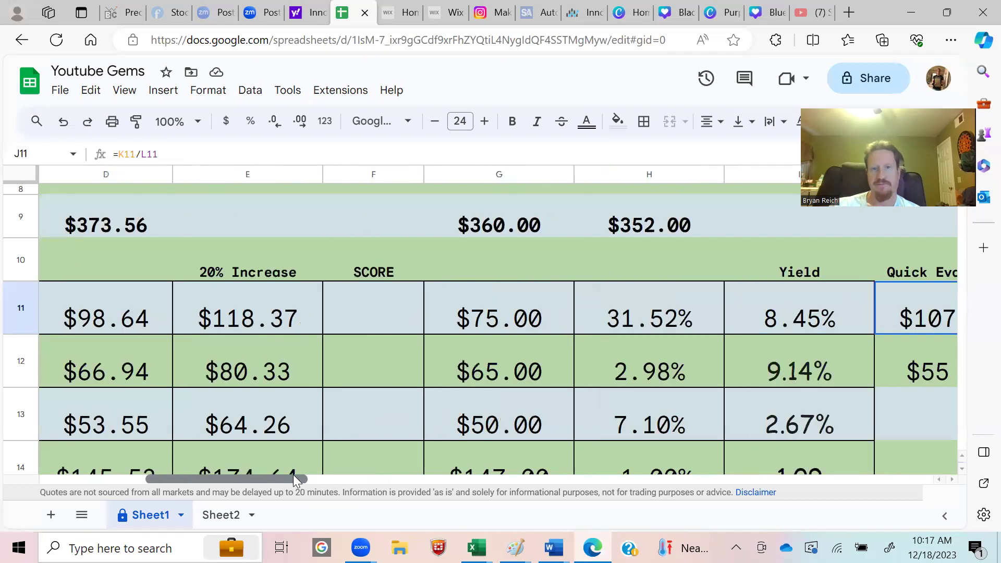
left_click(388, 324)
type("A")
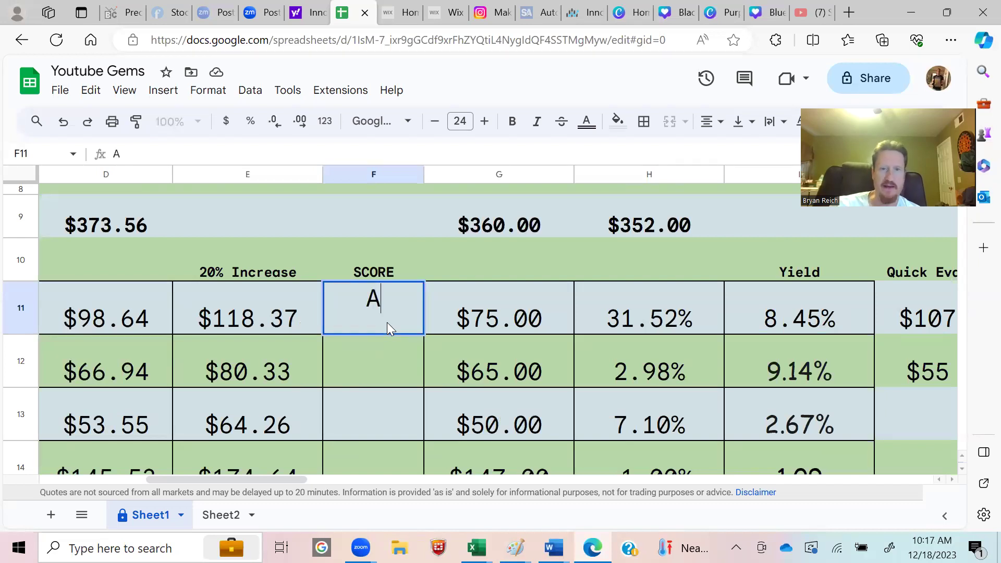
key("Return")
key("Up")
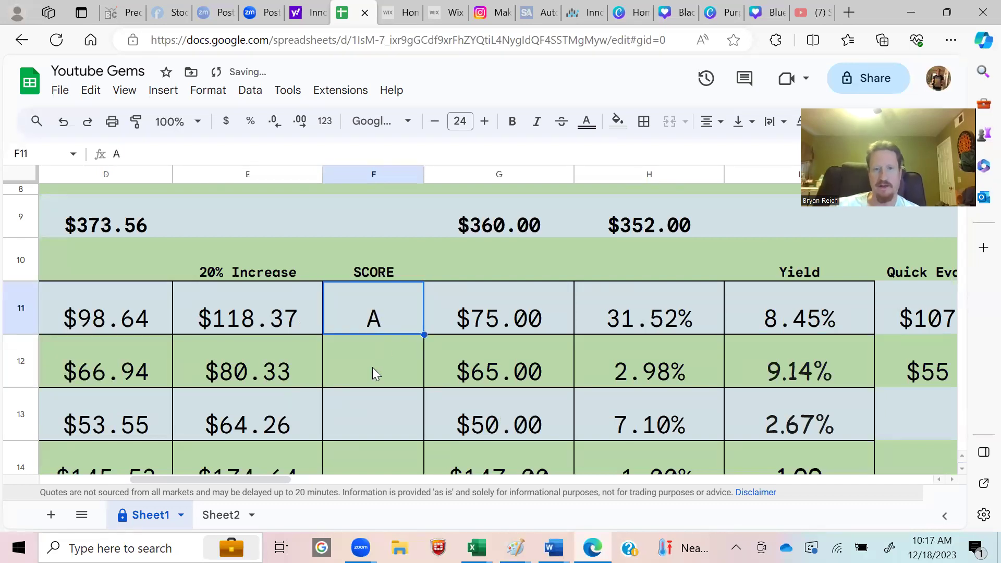
Examine the Timing, Target Price, EPS Growth and free cash columns in IIPR's row 11.
key("Right")
key("Right")
key("Right")
key("Right")
key("Right")
key("Right")
key("Right")
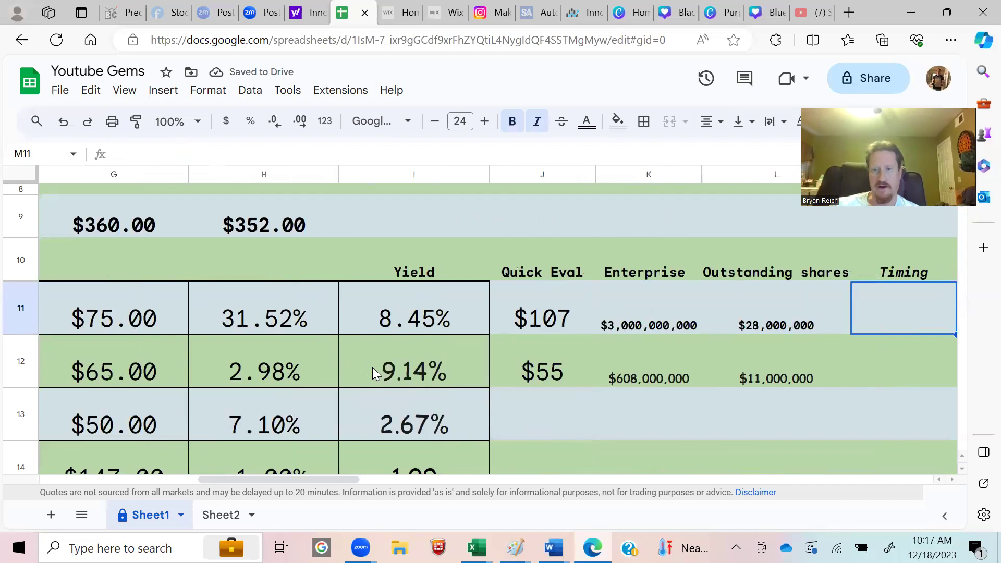
scroll(372, 367, "right", 2)
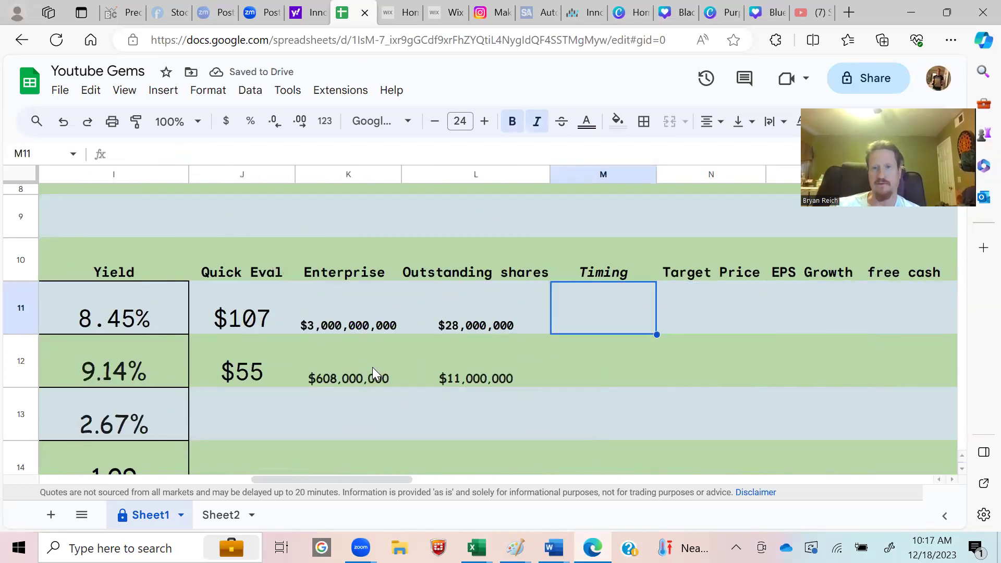
key("Right")
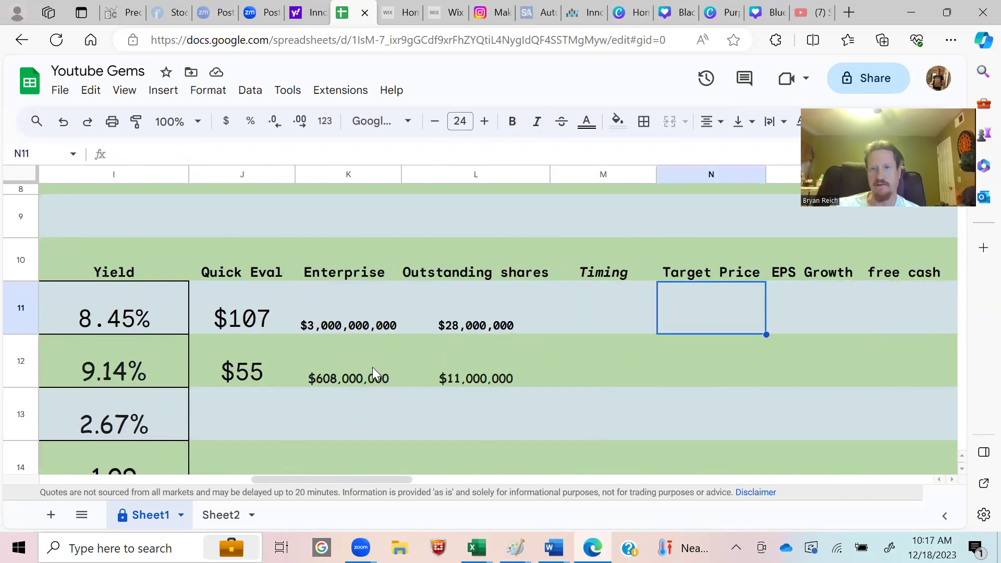
key("Right")
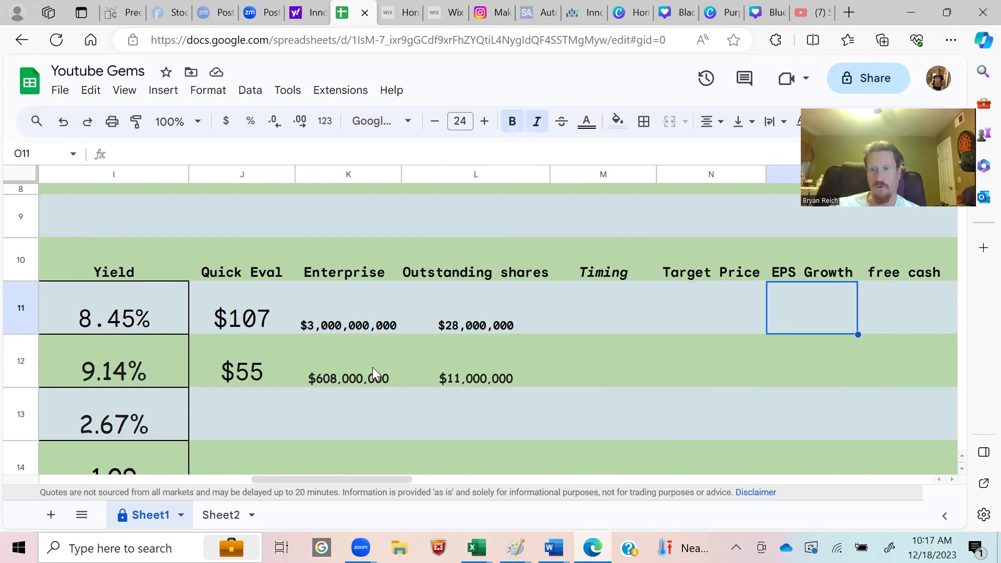
key("Right")
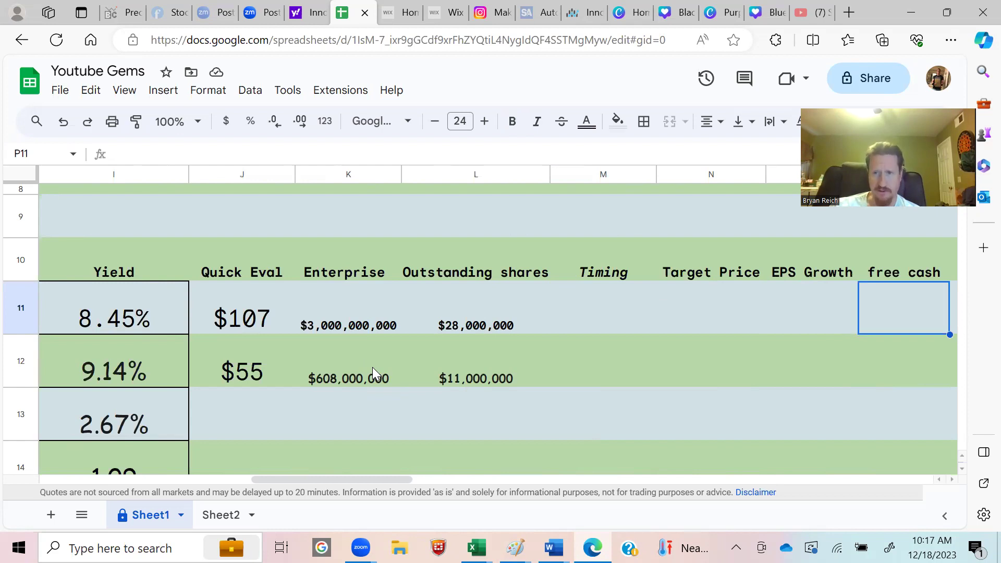
key("Left")
key("Left")
key("Left")
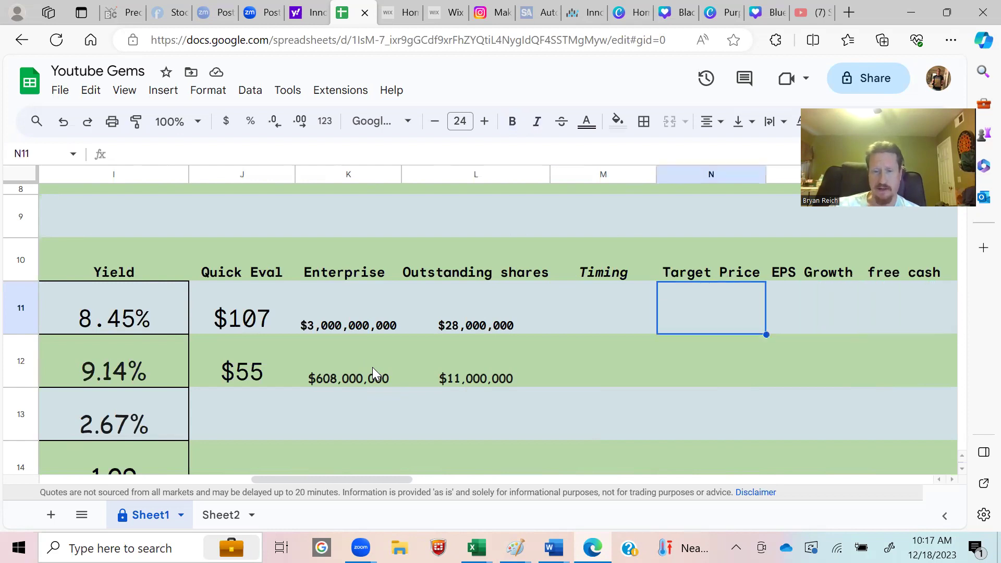
key("Left")
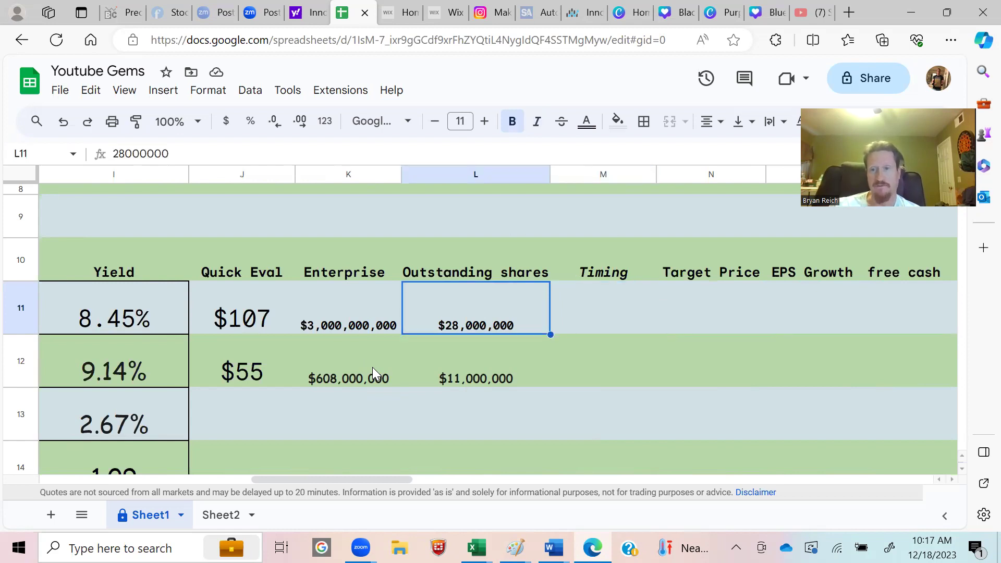
Review IIPR's row 11 back from Outstanding shares through the score to the company name in C11.
key("Left")
key("Left")
key("Left")
key("Left")
key("Left")
key("Left")
key("Left")
key("Left")
key("Left")
key("Left")
key("Left")
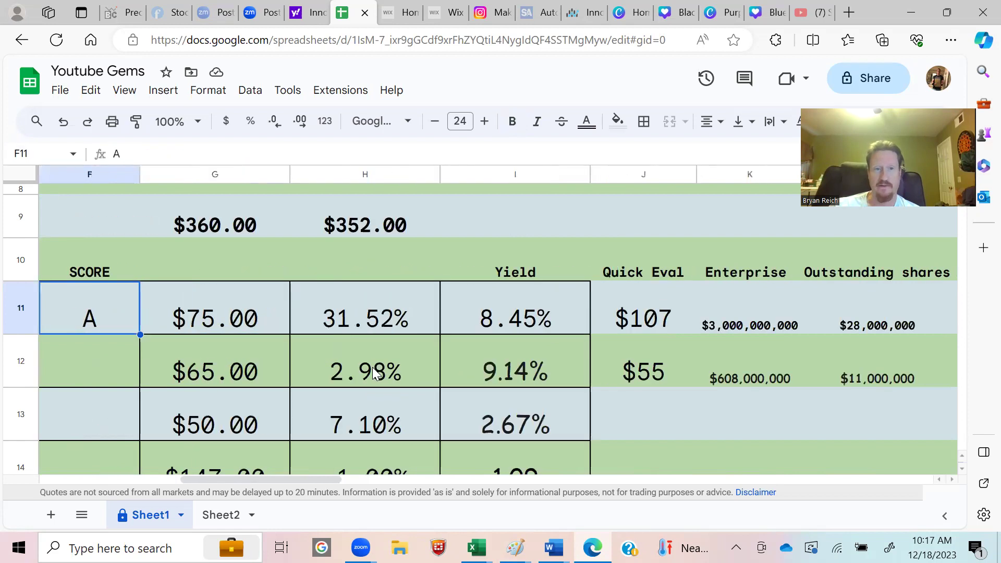
key("Right")
key("Right")
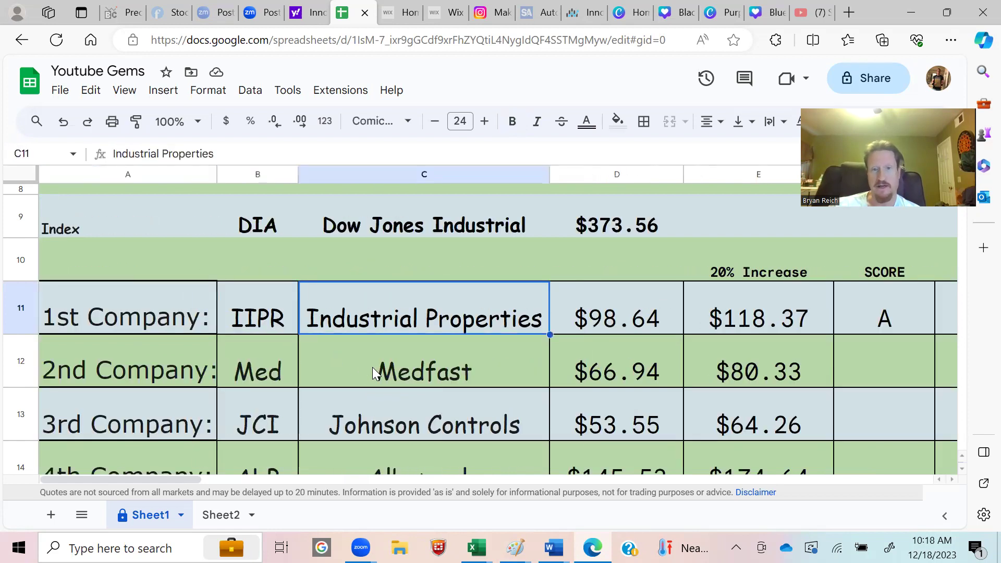
Go to the second company, Medfast, in row 12 and examine its ticker, name and current price.
key("Down")
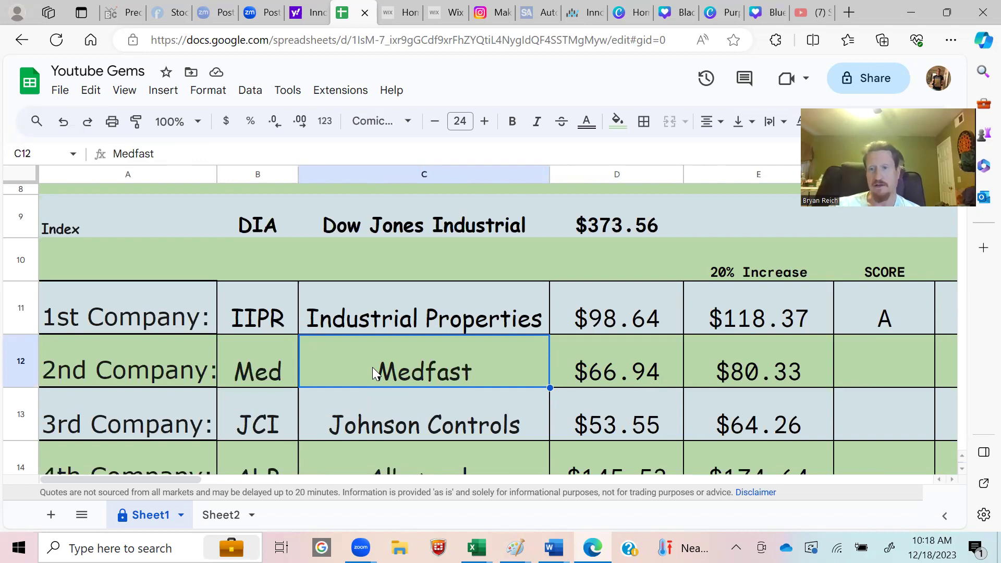
key("Right")
key("Right")
key("Right")
key("Left")
key("Left")
key("Left")
key("Left")
key("Left")
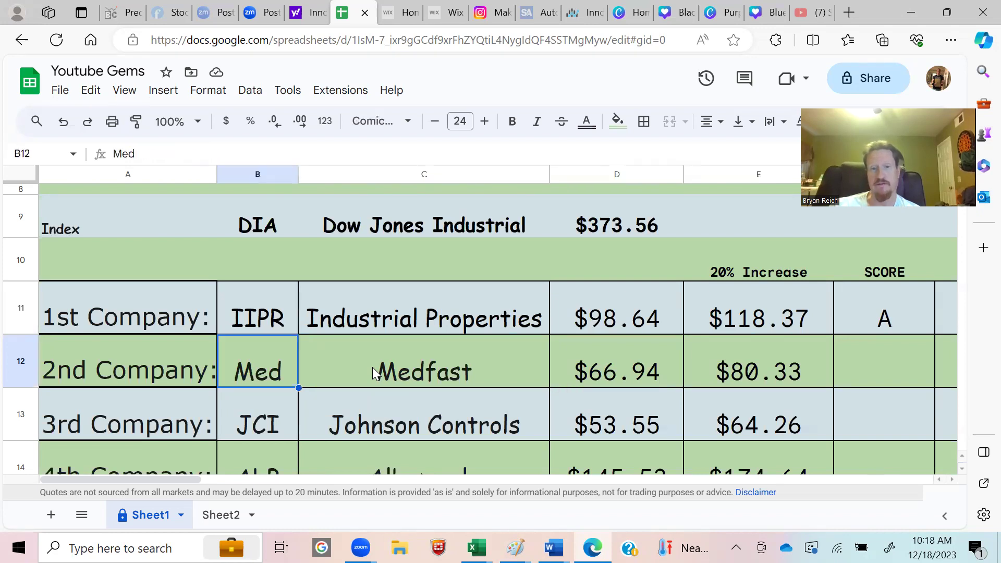
key("Right")
key("Right")
key("Right")
key("Right")
key("Right")
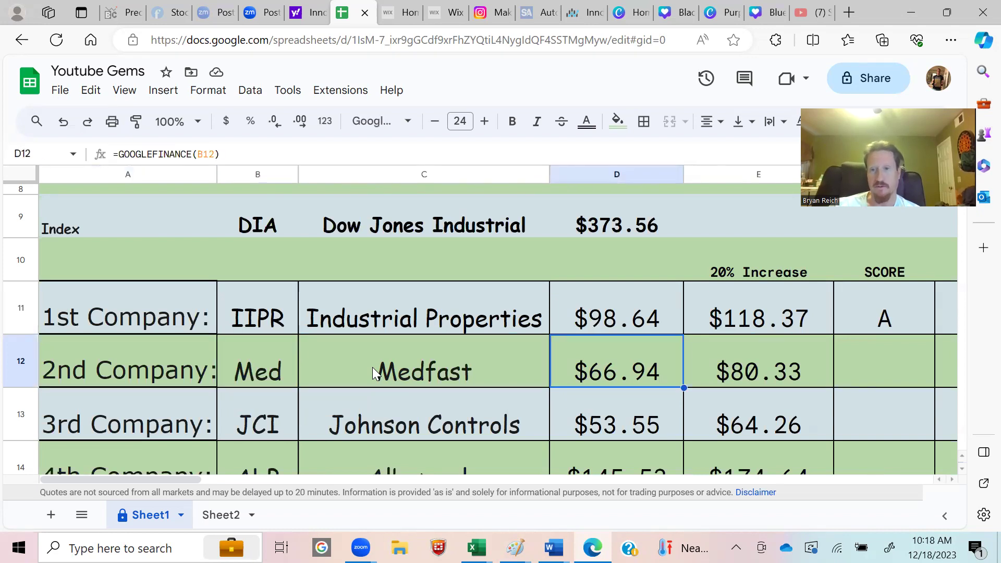
key("Left")
key("Left")
key("Left")
key("Left")
key("Right")
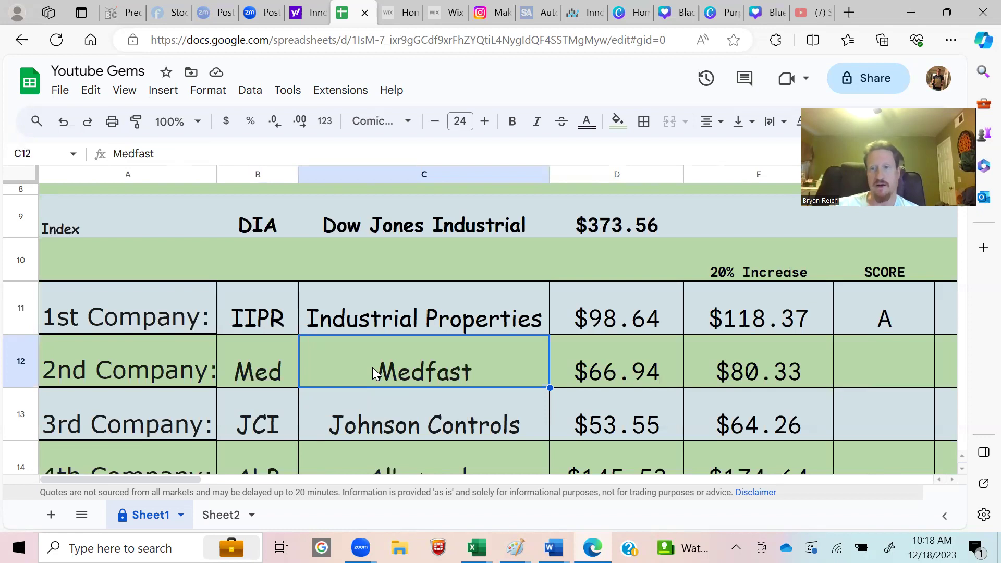
key("Right")
key("Right")
key("Right")
key("Right")
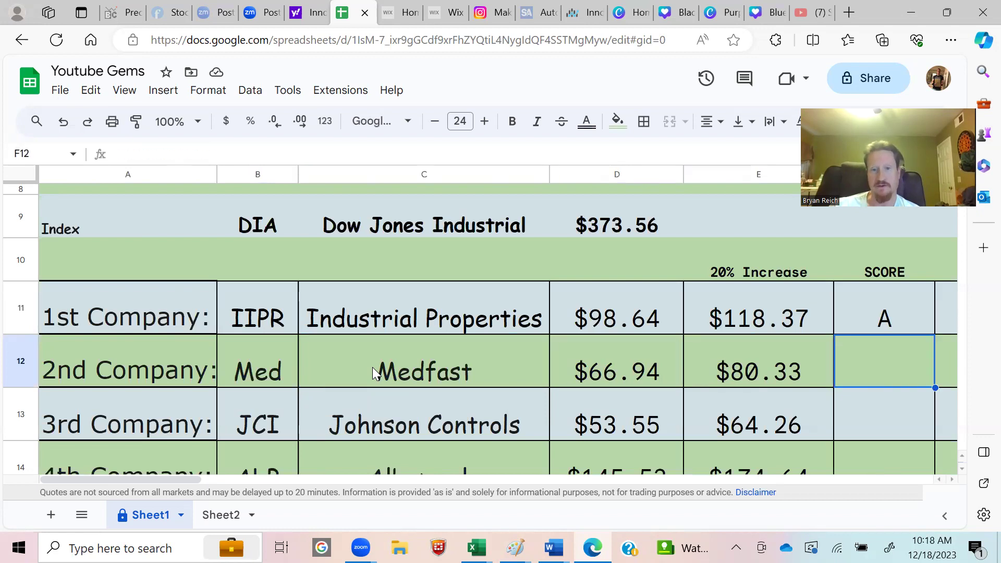
key("Left")
key("Left")
key("Left")
key("Left")
key("Left")
key("Left")
key("Right")
key("Right")
key("Right")
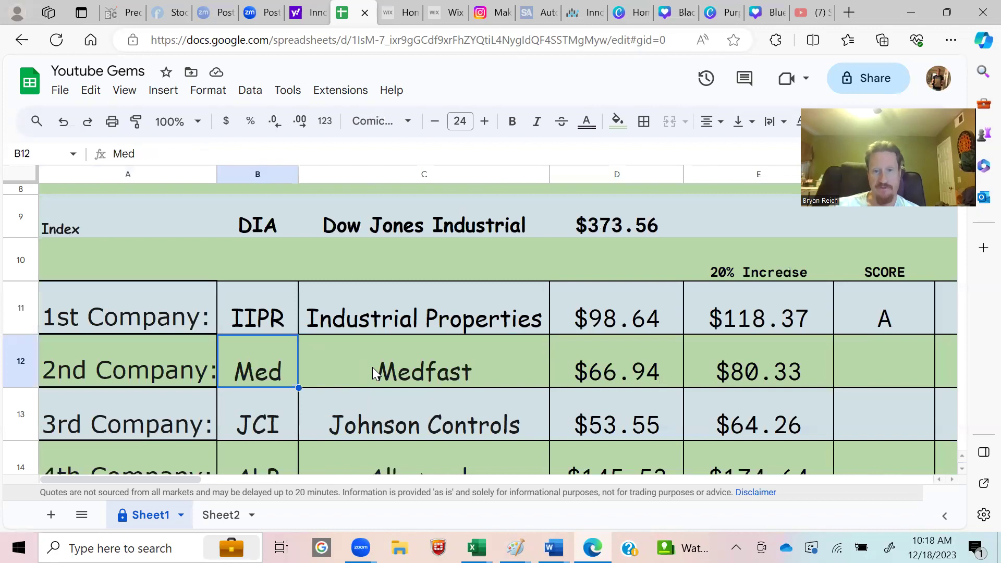
key("Left")
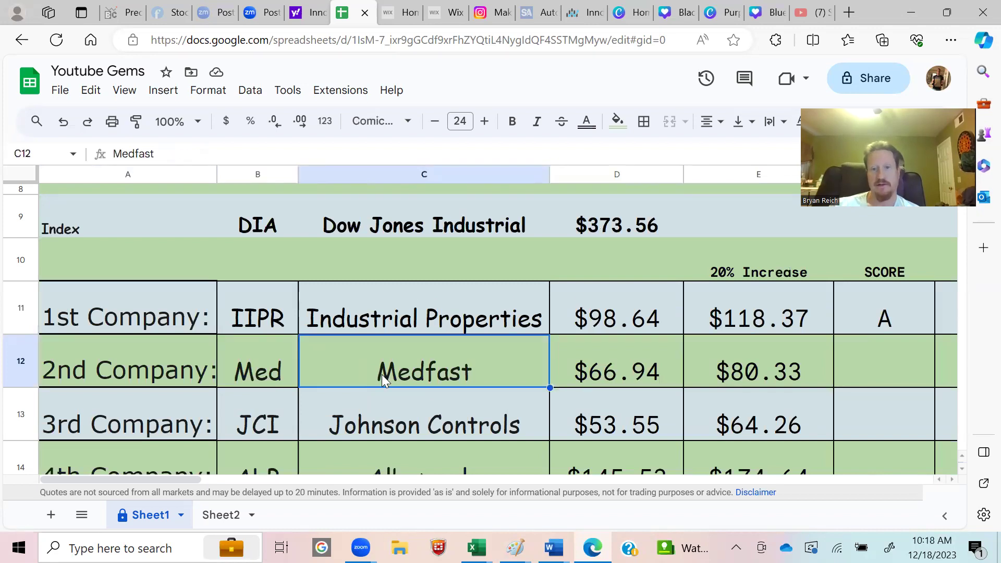
Examine Medfast's row 12 from the current price and 20% Increase through Yield to Quick Eval.
key("Right")
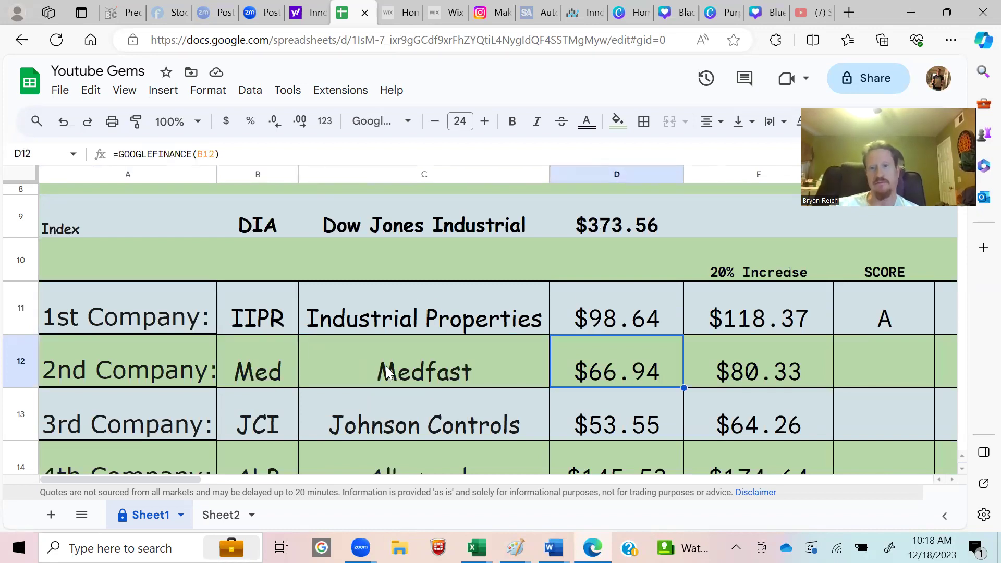
key("Right")
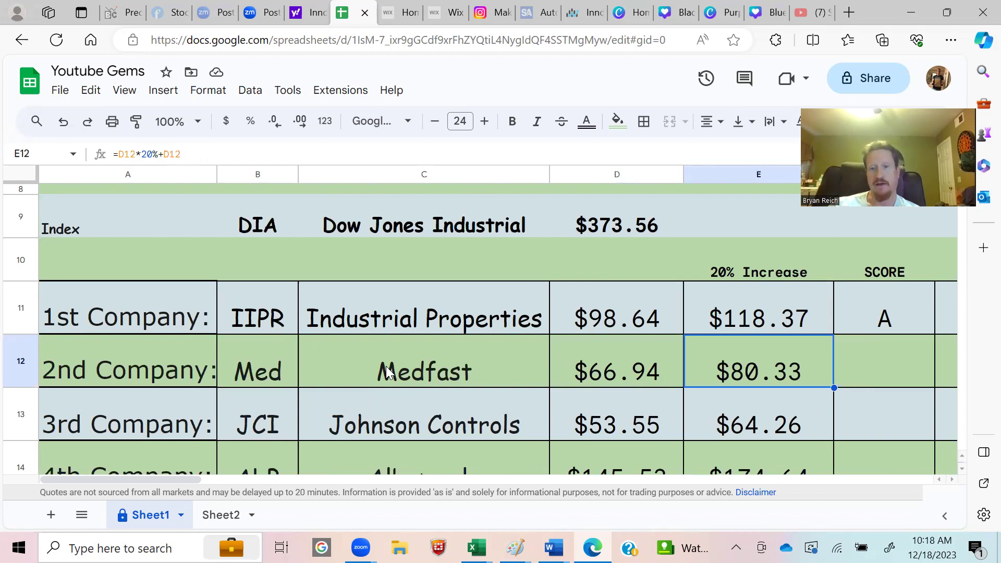
key("Right")
key("Right")
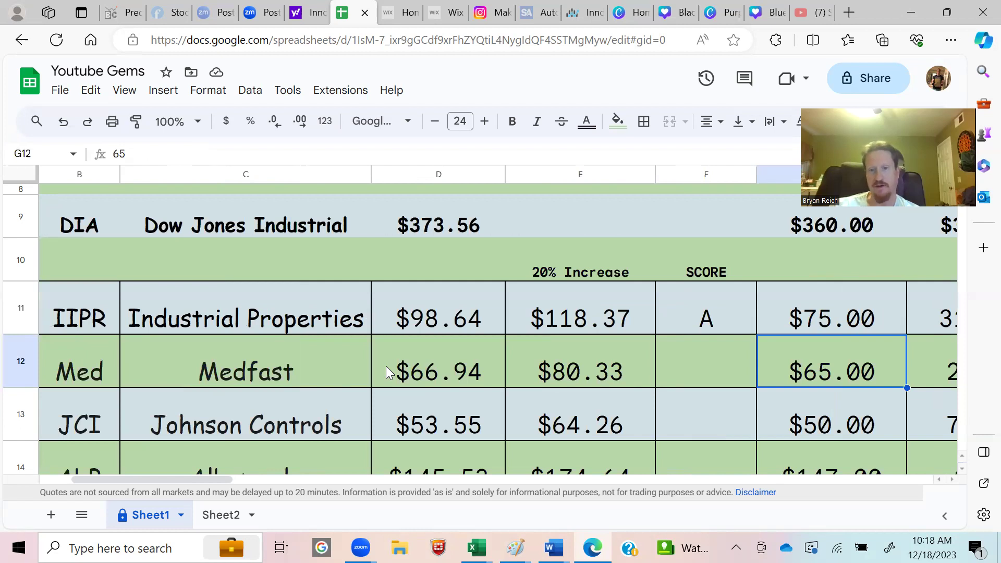
key("Right")
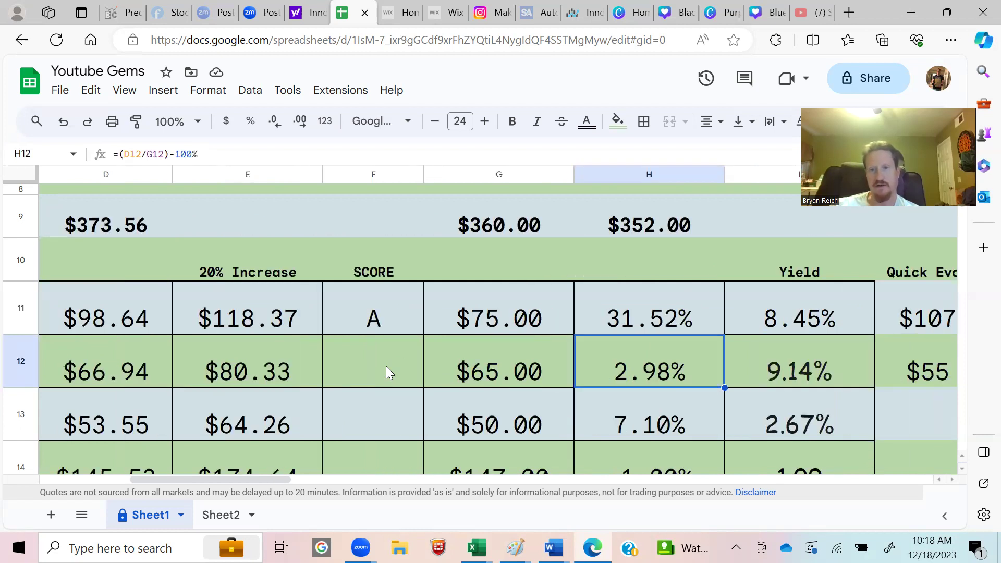
key("Right")
key("Right")
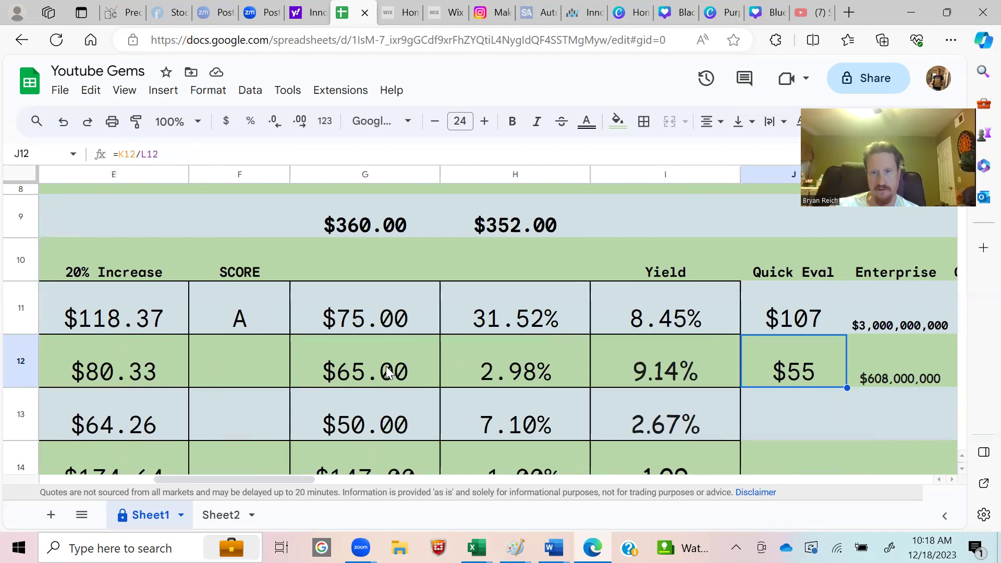
Examine how Medfast's Quick Eval in J12 derives from its Enterprise and Outstanding shares values.
key("Left")
key("Right")
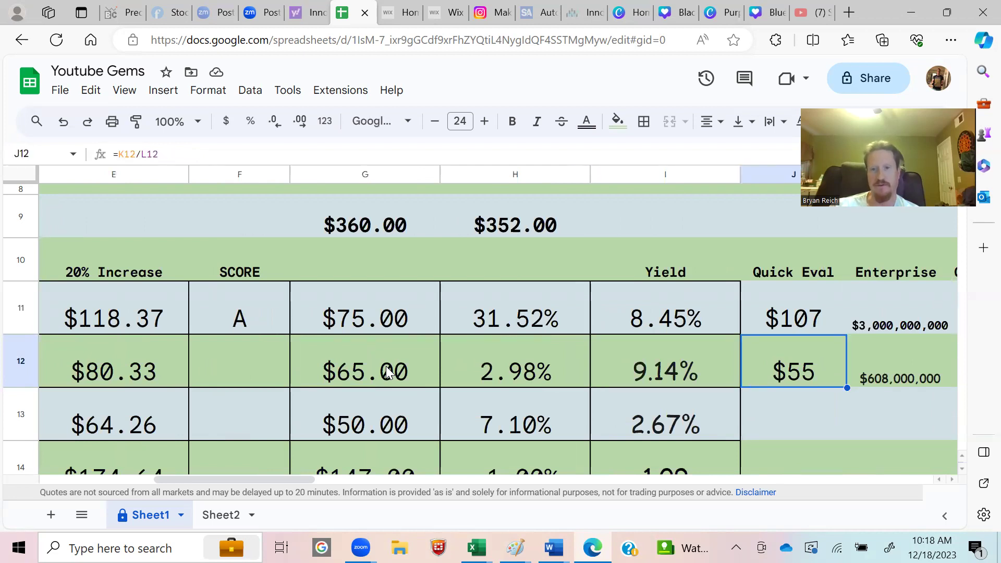
key("Right")
key("Right")
key("Left")
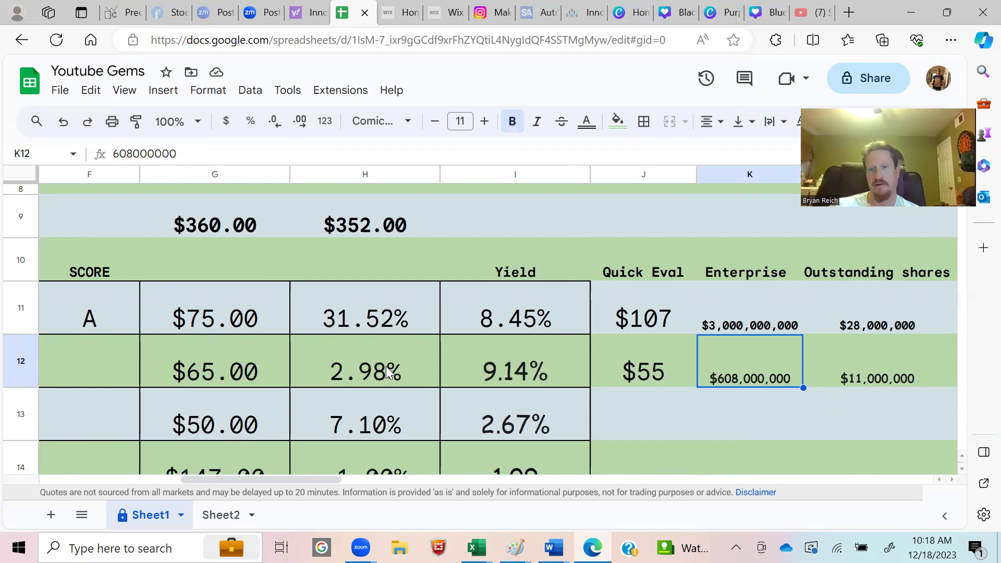
key("Right")
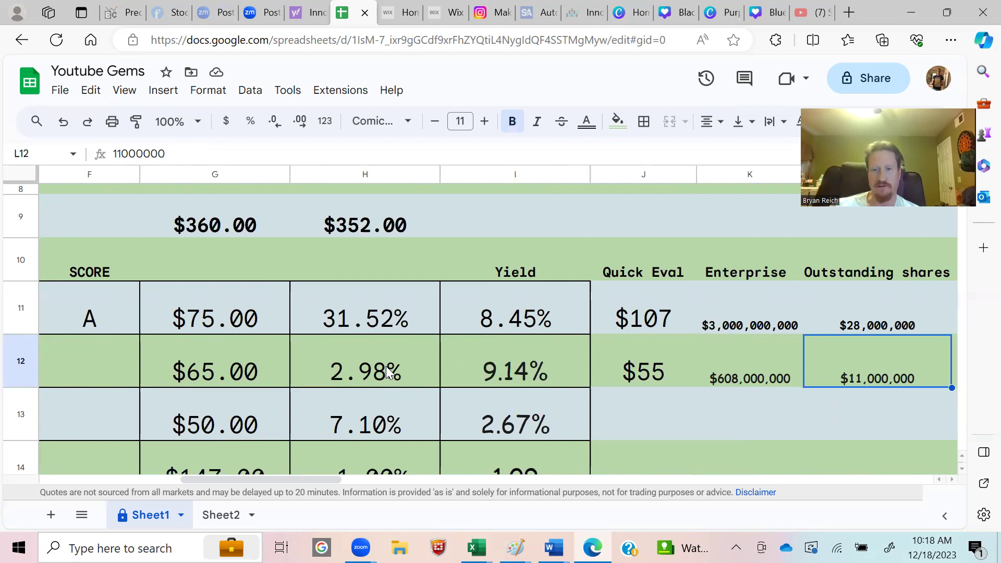
key("Left")
key("Left")
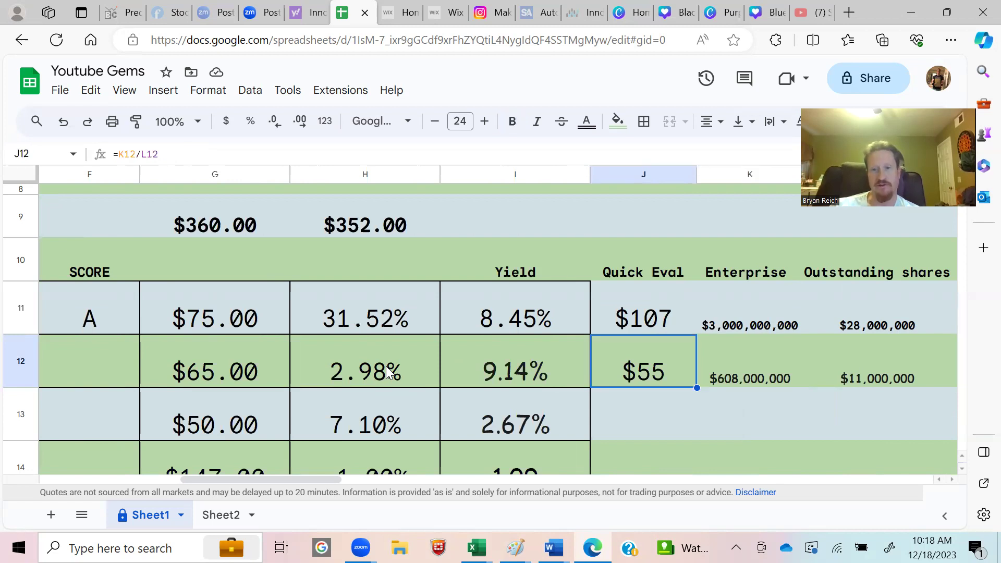
Format the Outstanding shares cells L11:L21 as Number instead of rounded currency.
left_click(889, 325)
left_click_drag(889, 325, 878, 394)
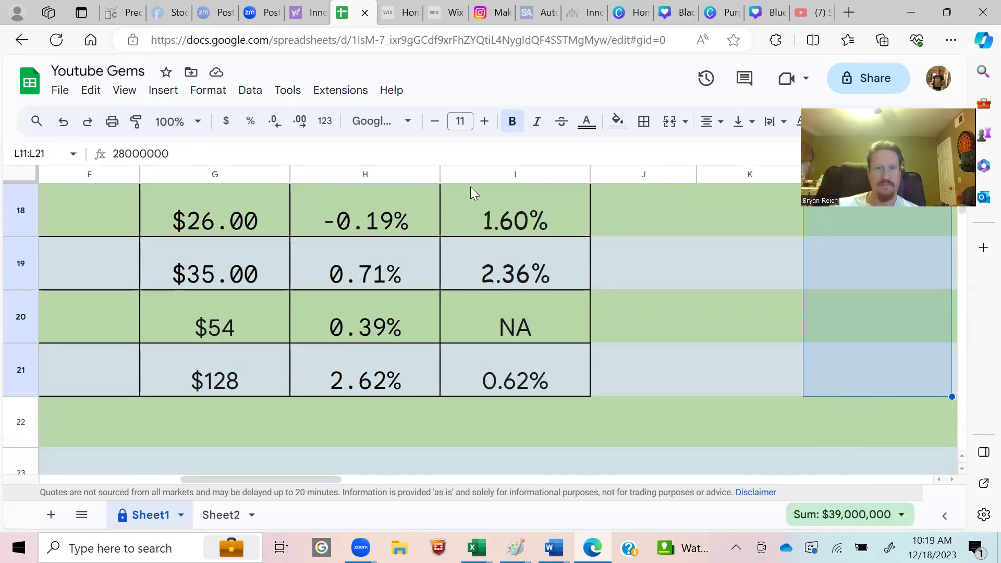
left_click(208, 90)
mouse_move(247, 157)
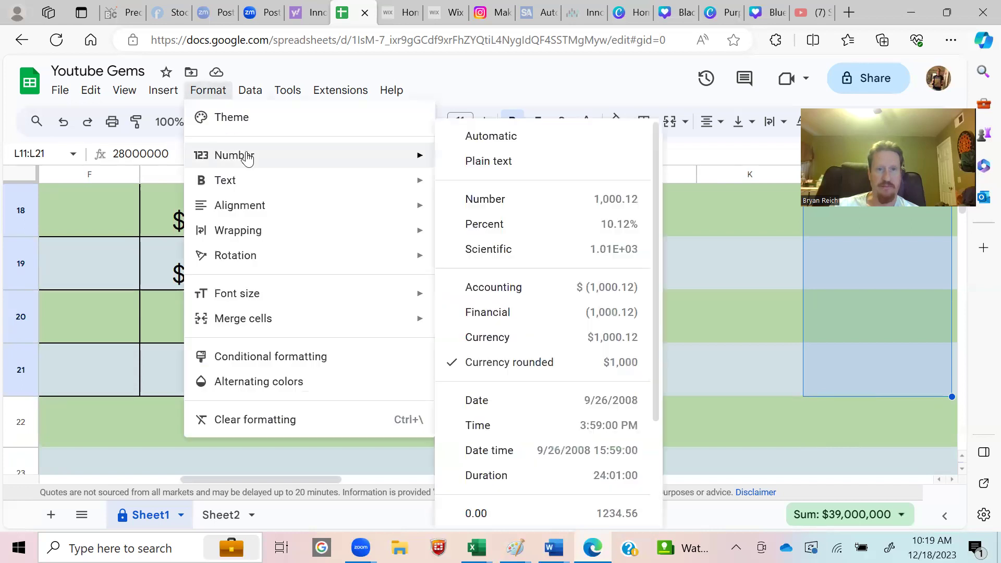
left_click(466, 203)
left_click(713, 285)
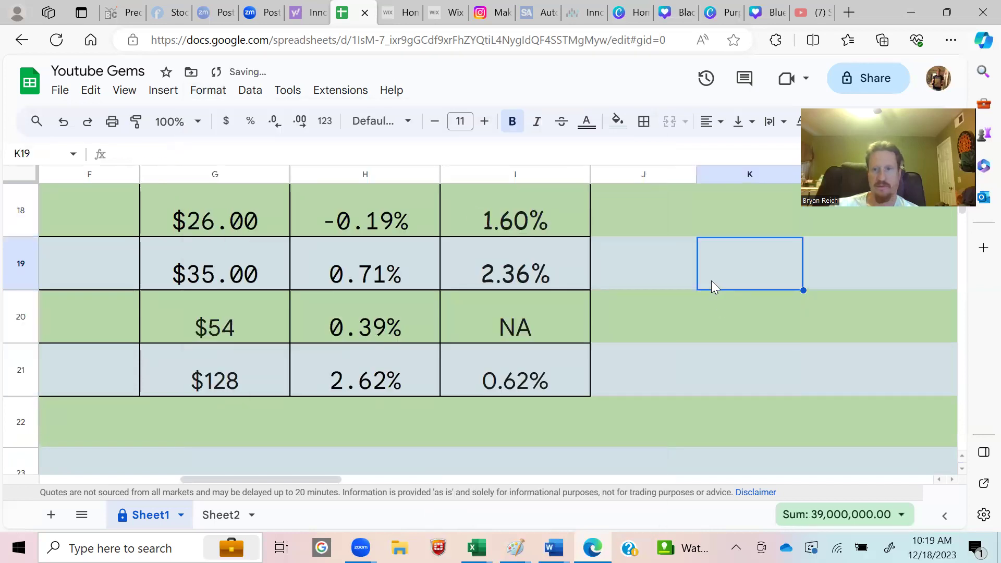
Check the reformatted Outstanding shares beside the Enterprise and Quick Eval values for the first companies.
key("Up")
key("Up")
key("Up")
key("Up")
key("Up")
key("Up")
key("Up")
key("Up")
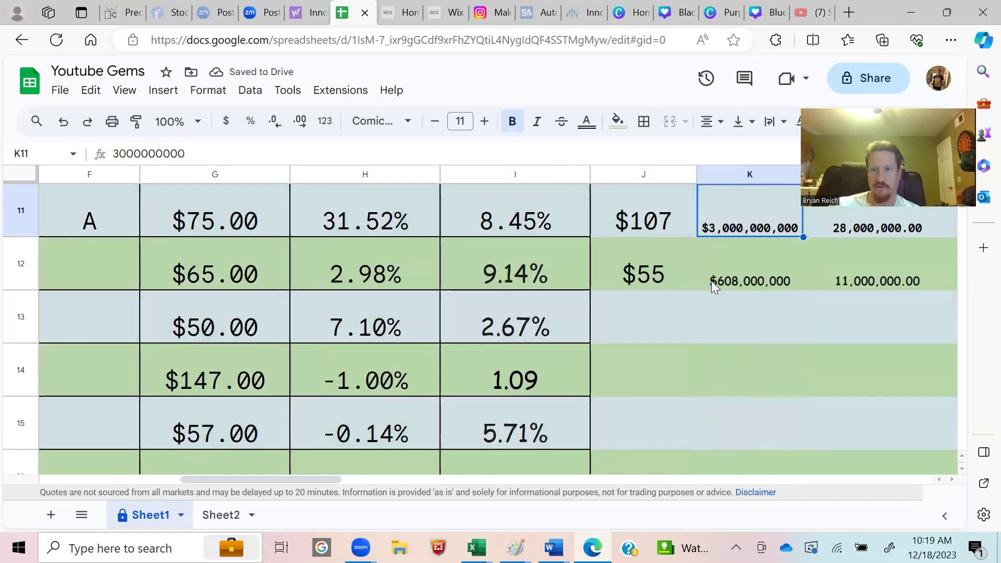
key("Up")
key("Up")
key("Down")
key("Down")
key("Left")
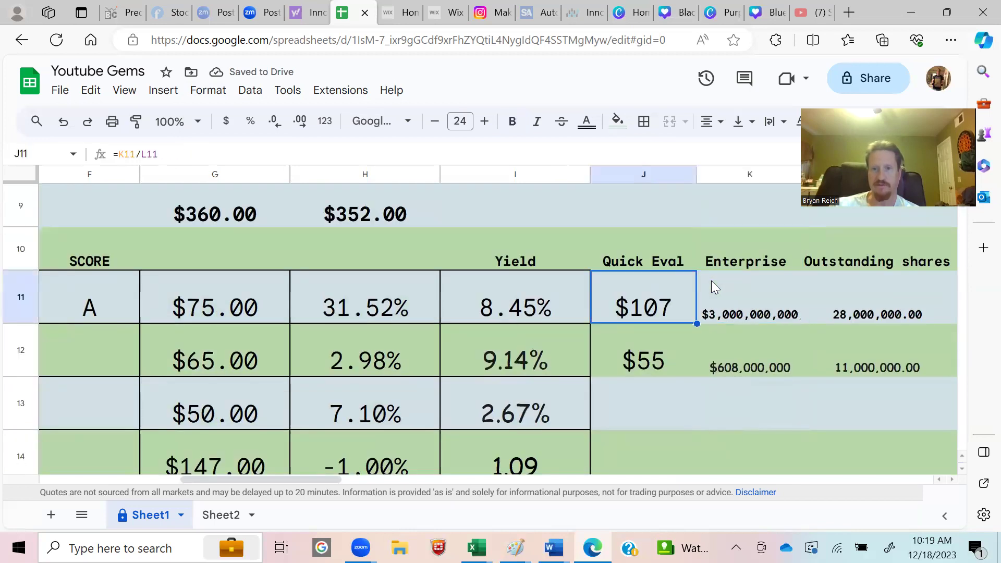
key("Down")
key("Down")
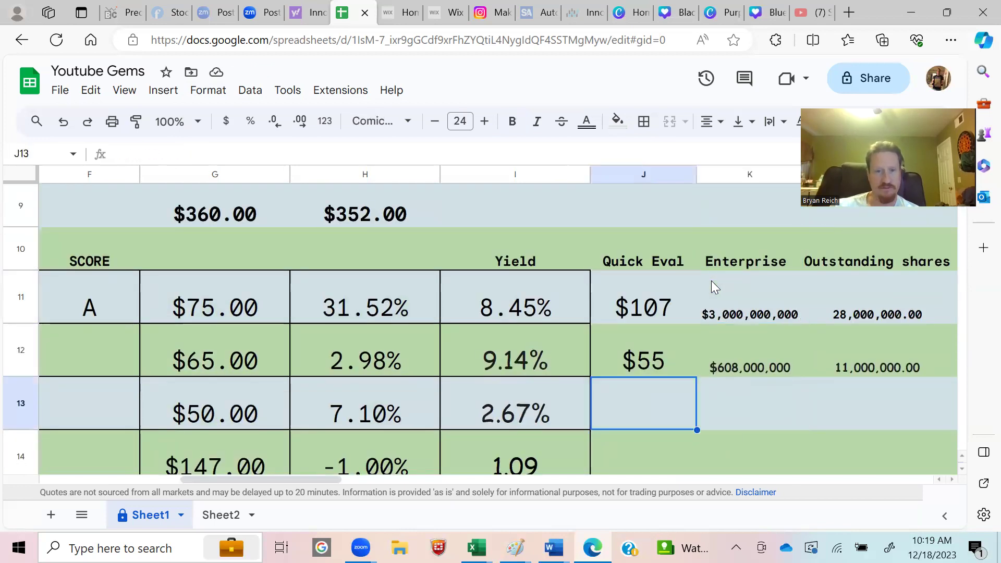
Go to the third company, Johnson Controls, in C13.
key("Left")
key("Left")
key("Left")
key("Left")
key("Left")
key("Left")
key("Left")
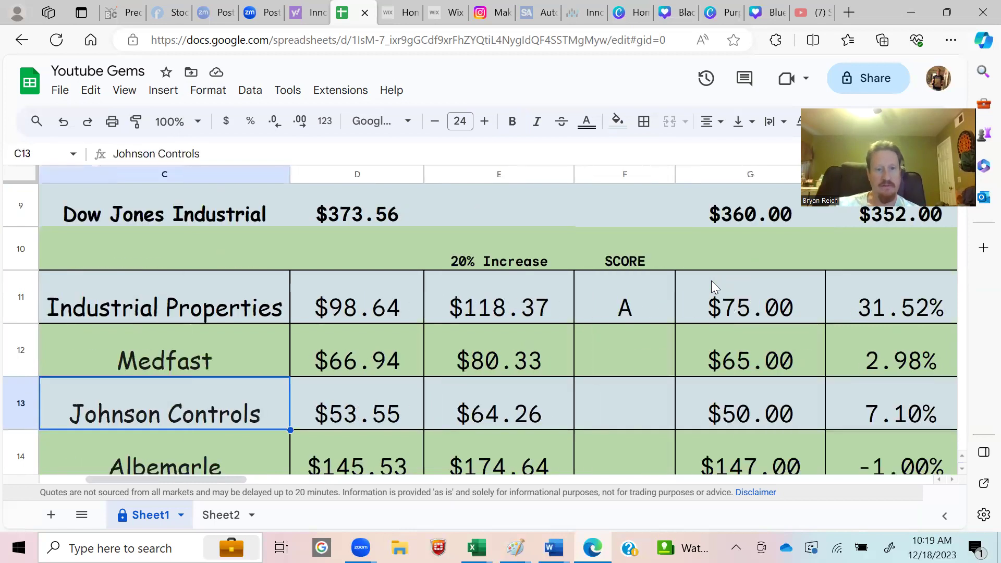
Review Johnson Controls' price, 20% increase, target and yield values along row 13, ending at its empty score cell.
key("Left")
key("Right")
key("Right")
key("Right")
key("Right")
key("Right")
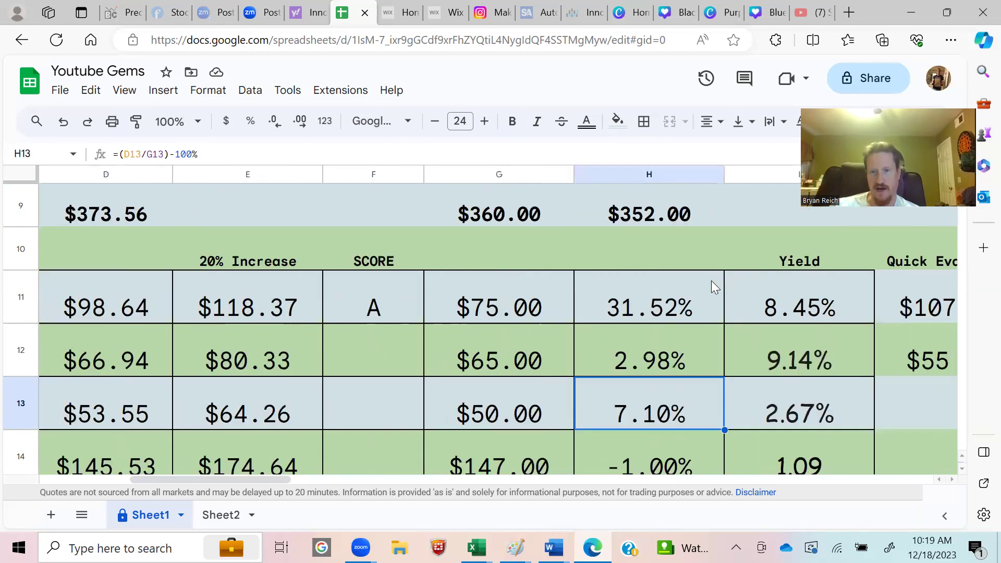
key("Left")
key("Left")
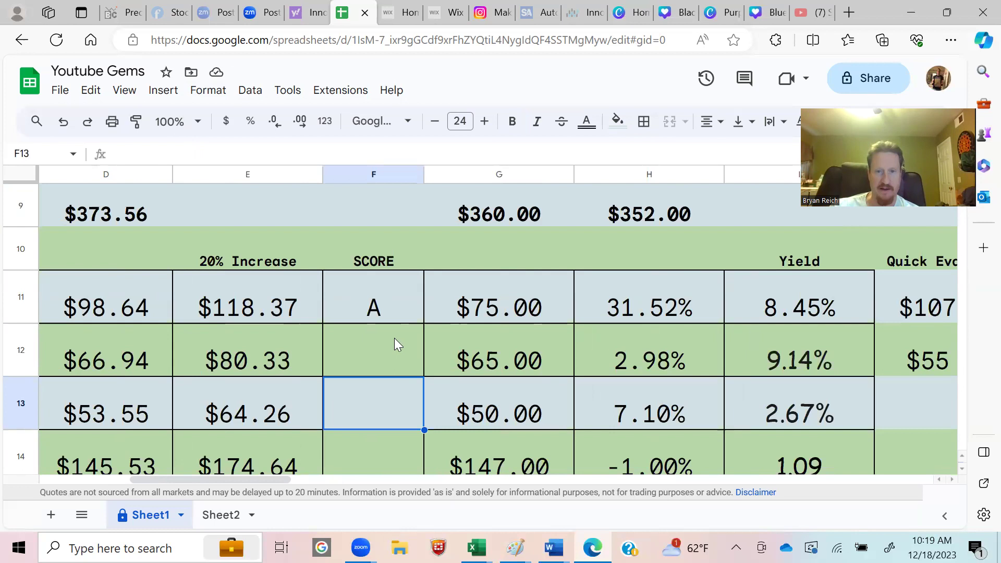
Review Medfast's row 12 from company name and price through Yield and Quick Eval, ending at its score cell F12.
left_click(396, 341)
key("Right")
key("Right")
key("Right")
key("Right")
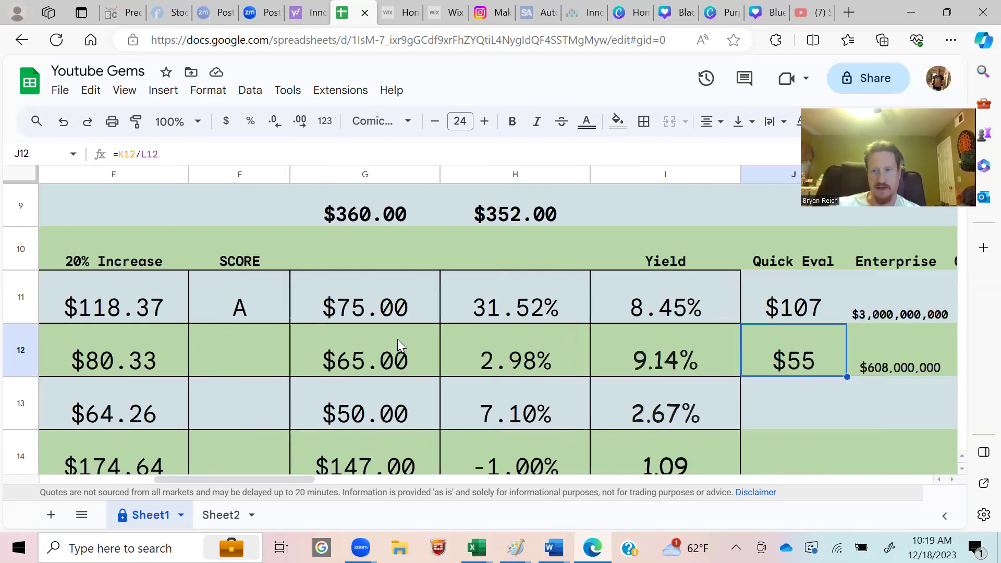
key("Left")
key("Home")
key("Right")
key("Right")
key("Right")
key("Right")
key("Right")
key("Right")
key("Right")
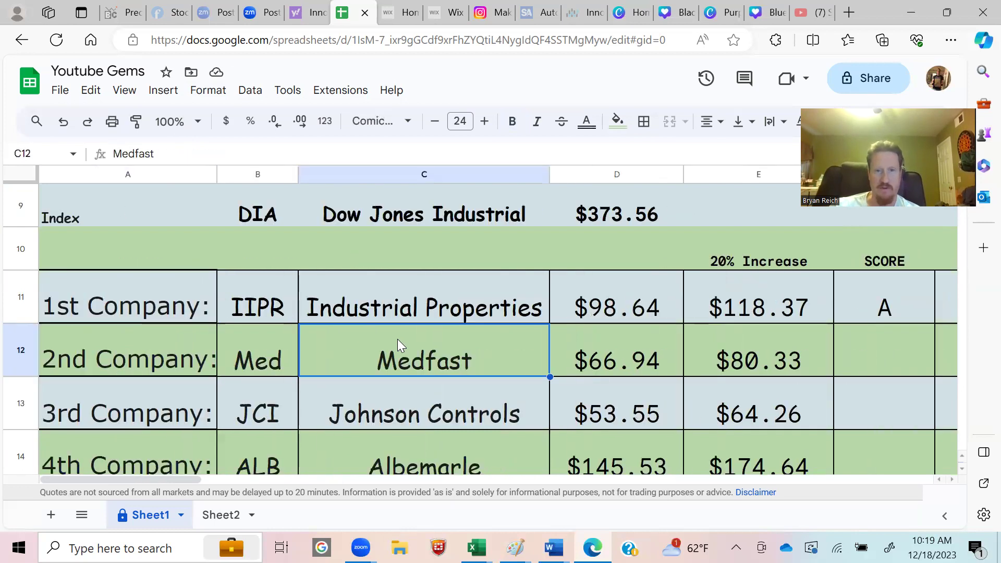
key("Right")
key("Right")
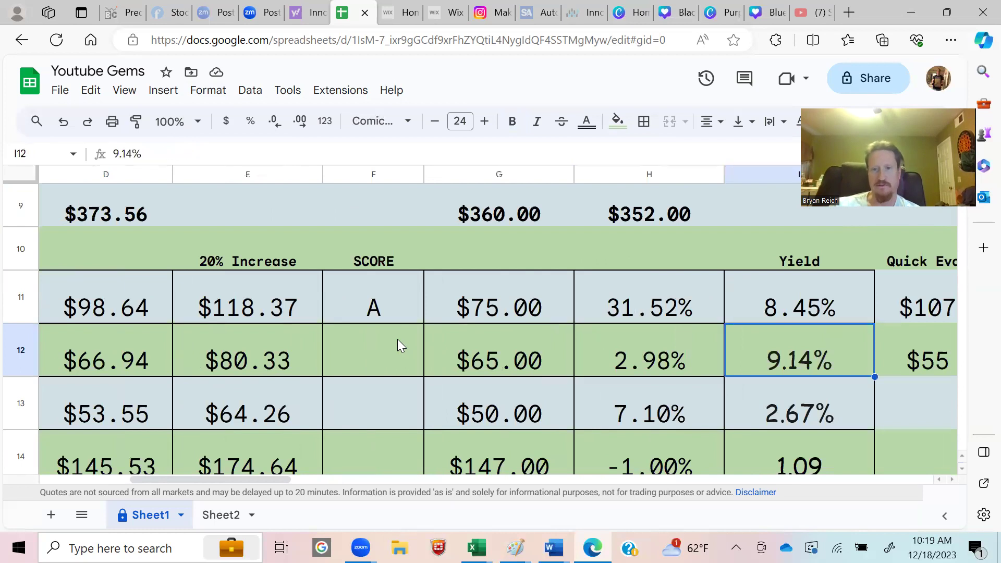
key("Left")
key("Left")
key("Left")
key("Left")
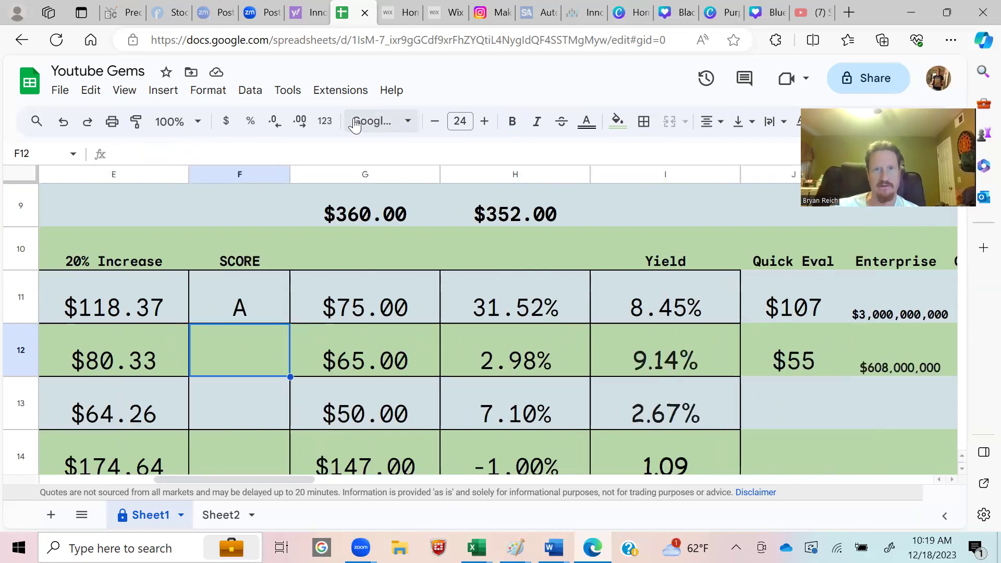
Look up Medifast (MED) on Yahoo Finance and examine its five-year price chart.
key("ctrl+shift+Tab")
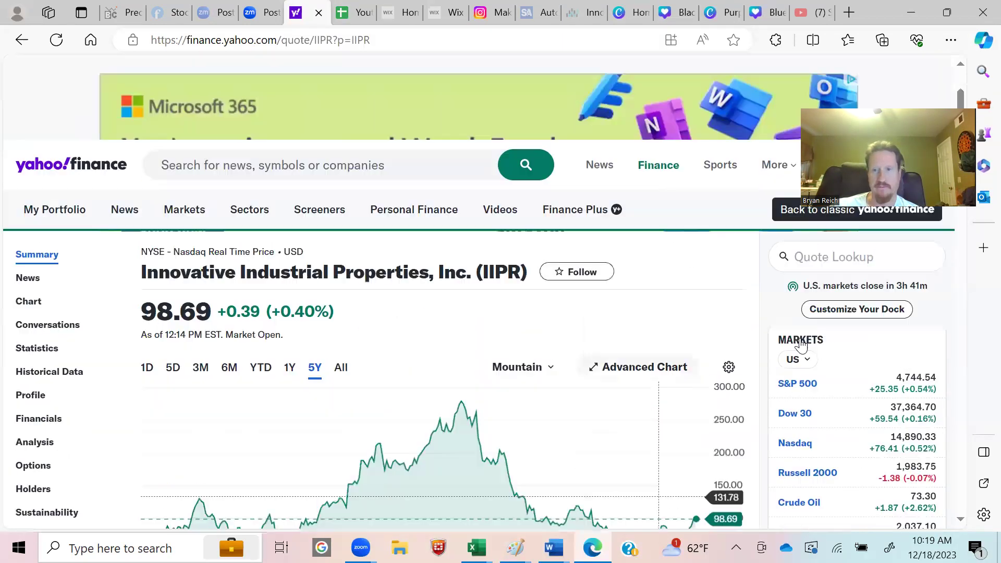
left_click(842, 263)
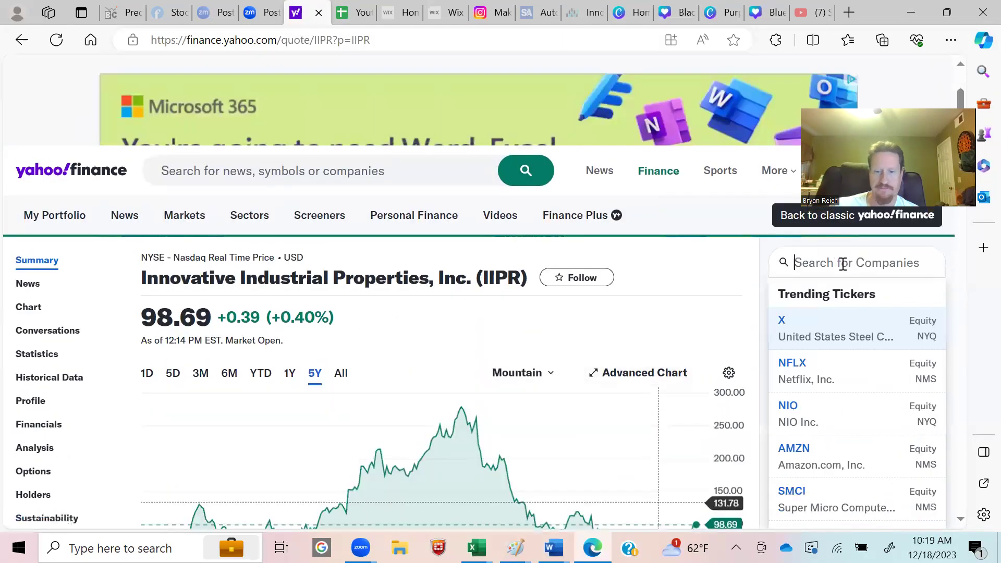
type("med")
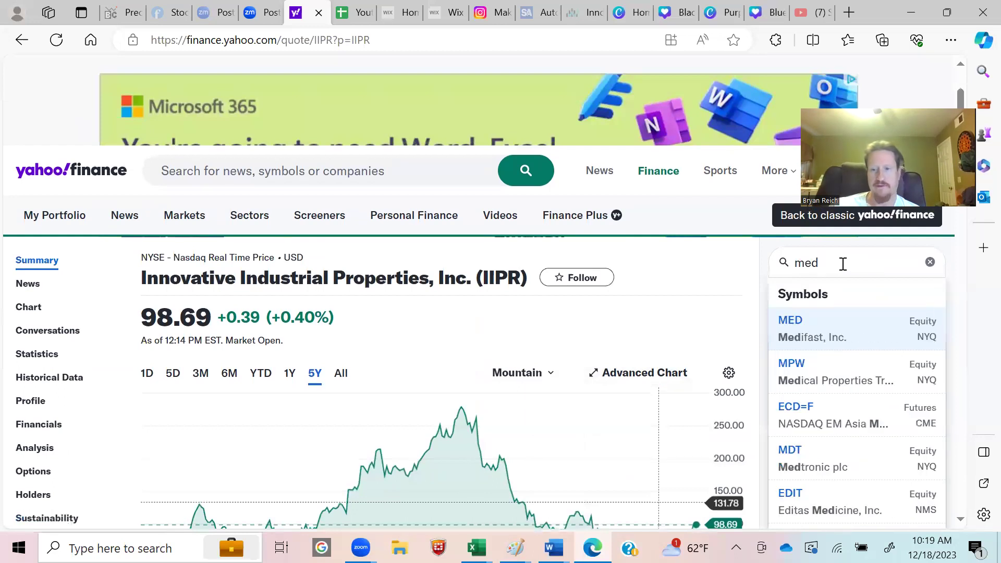
left_click(840, 327)
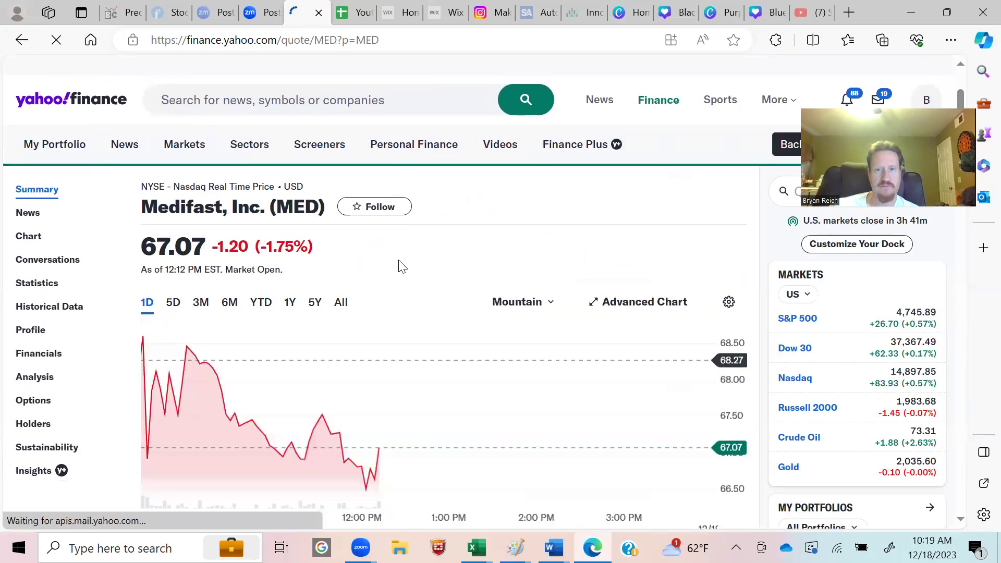
scroll(391, 264, "down", 1)
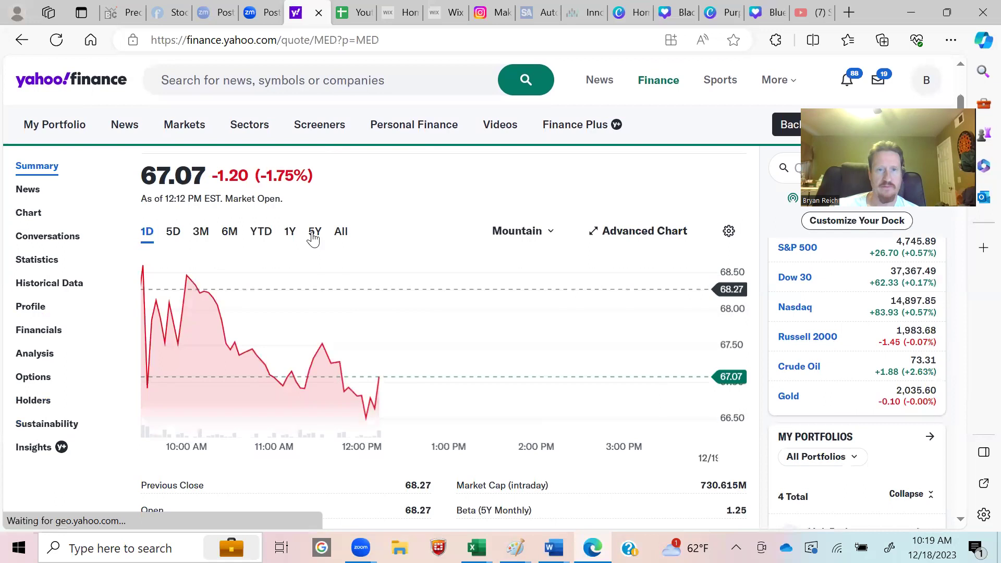
left_click(314, 235)
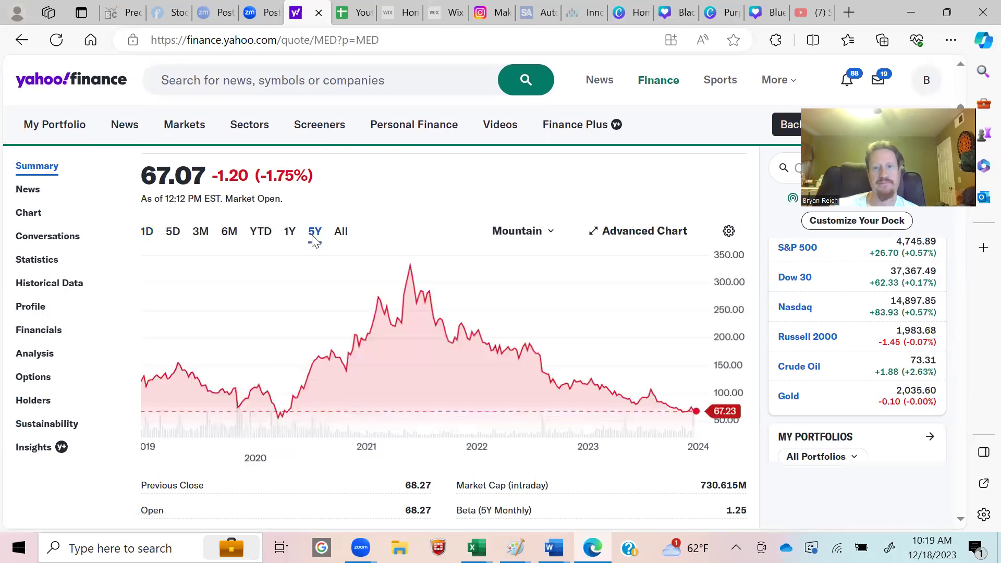
mouse_move(412, 268)
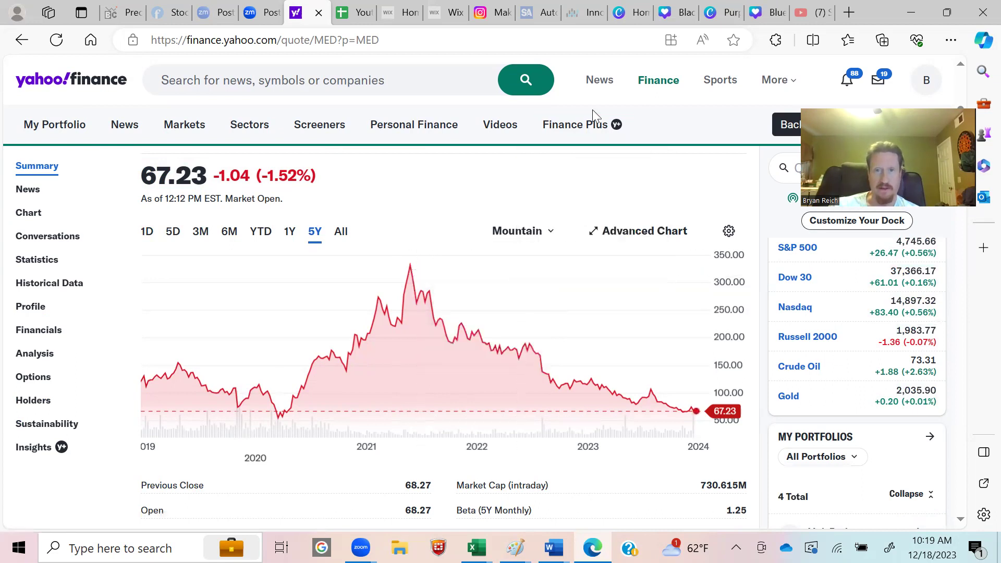
Switch to Macrotrends and load the quarterly income statement for MED - MEDIFAST INC.
left_click(579, 16)
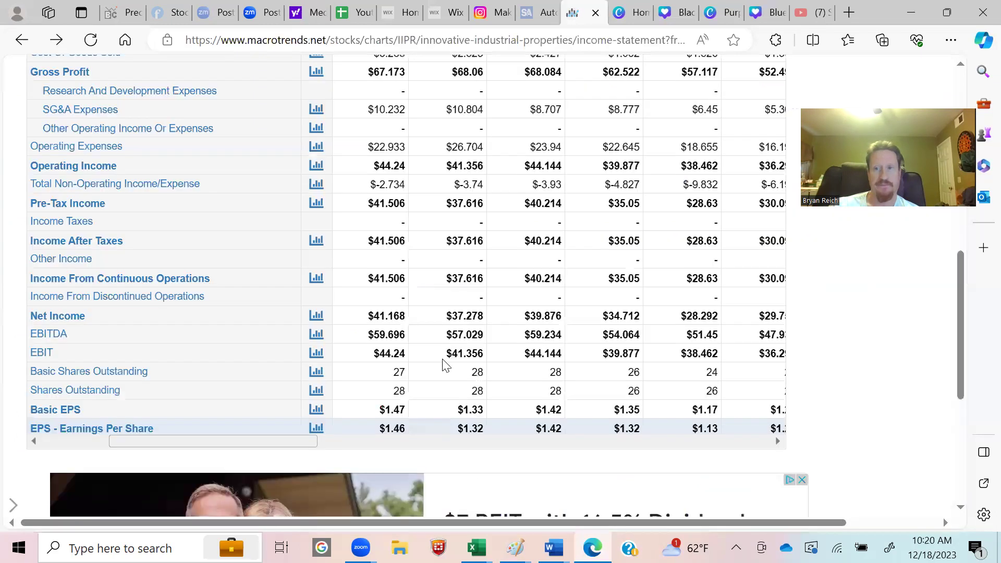
scroll(443, 365, "up", 4)
left_click(402, 169)
type("med")
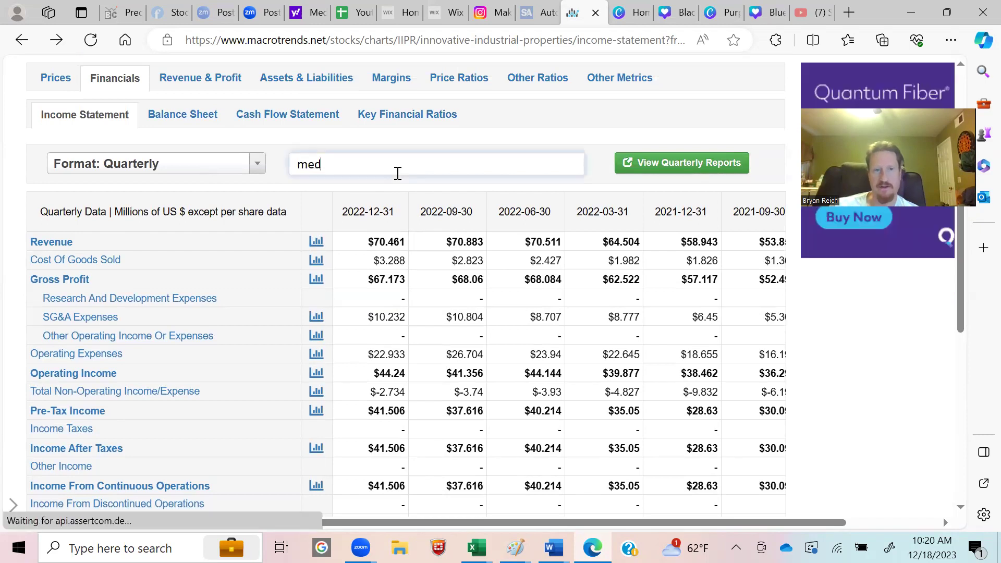
left_click(378, 172)
key("BackSpace")
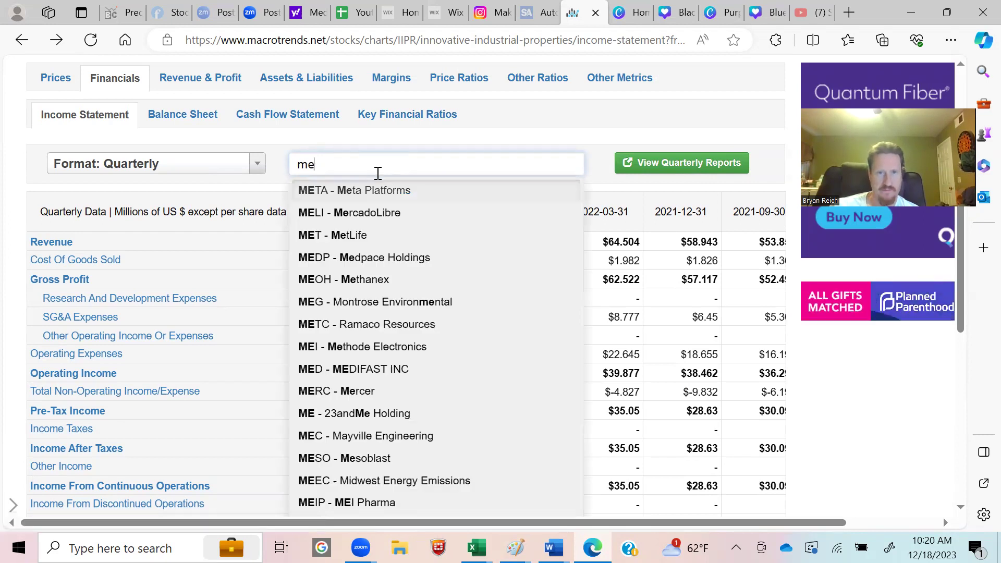
left_click(369, 368)
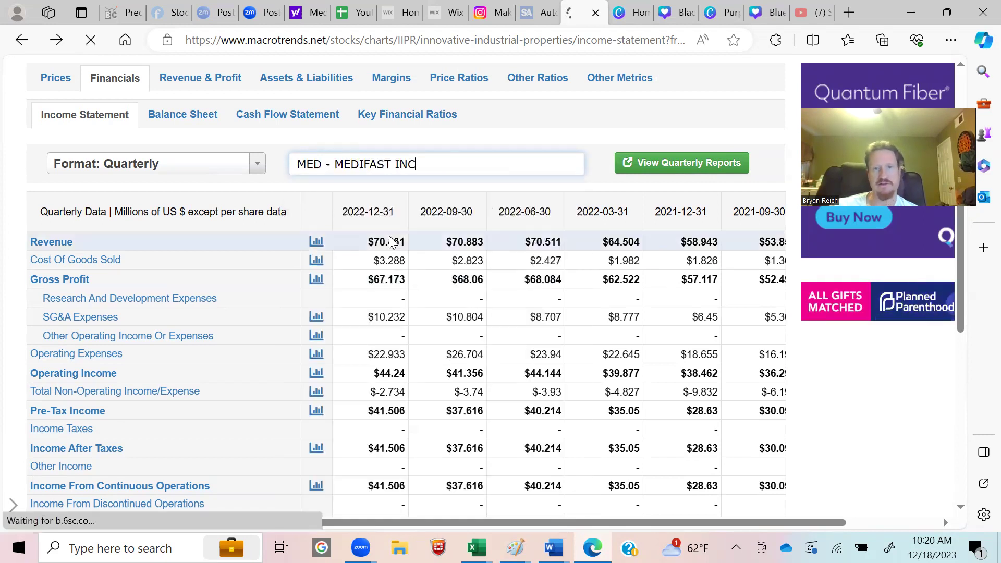
Compare Medifast's quarterly net income, shares outstanding and earnings per share between past and recent quarters, dismissing the ad overlay.
scroll(406, 245, "down", 8)
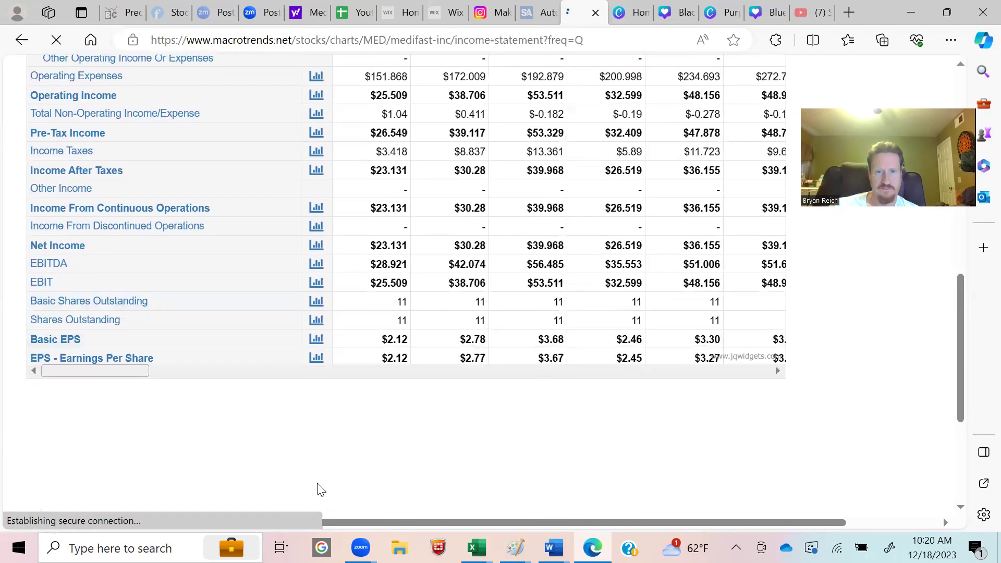
left_click_drag(147, 373, 360, 365)
scroll(399, 319, "up", 5)
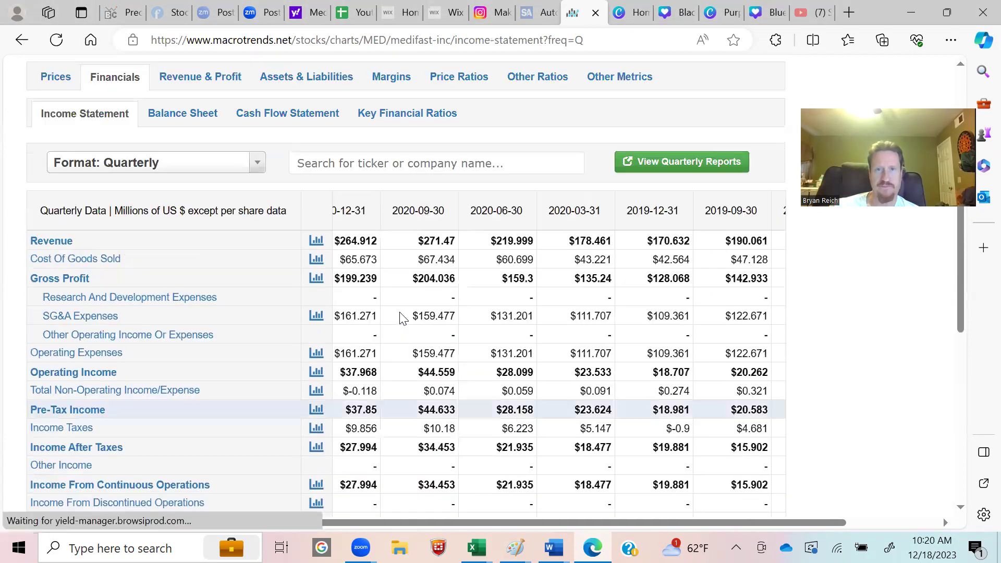
scroll(401, 318, "down", 3)
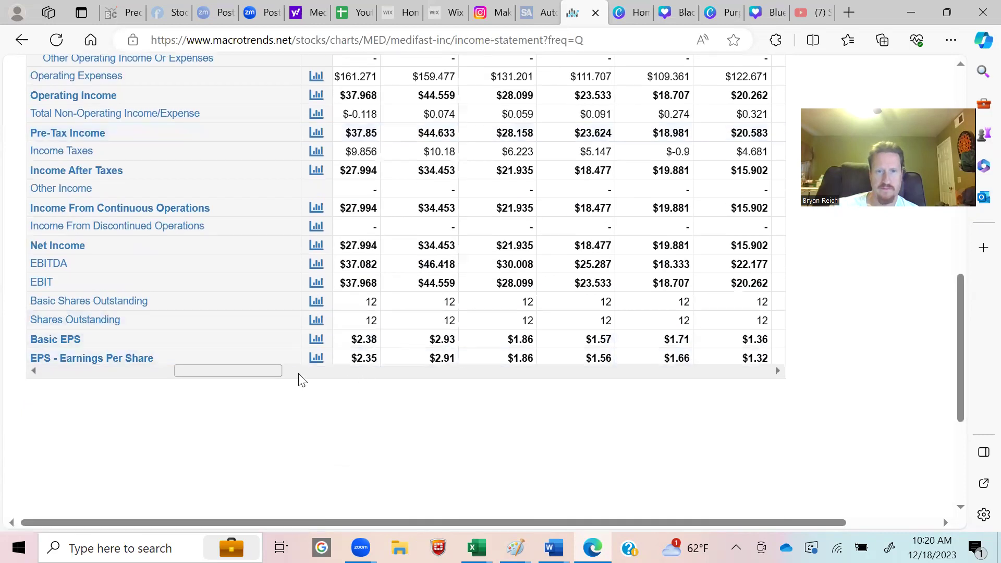
left_click_drag(255, 371, 234, 373)
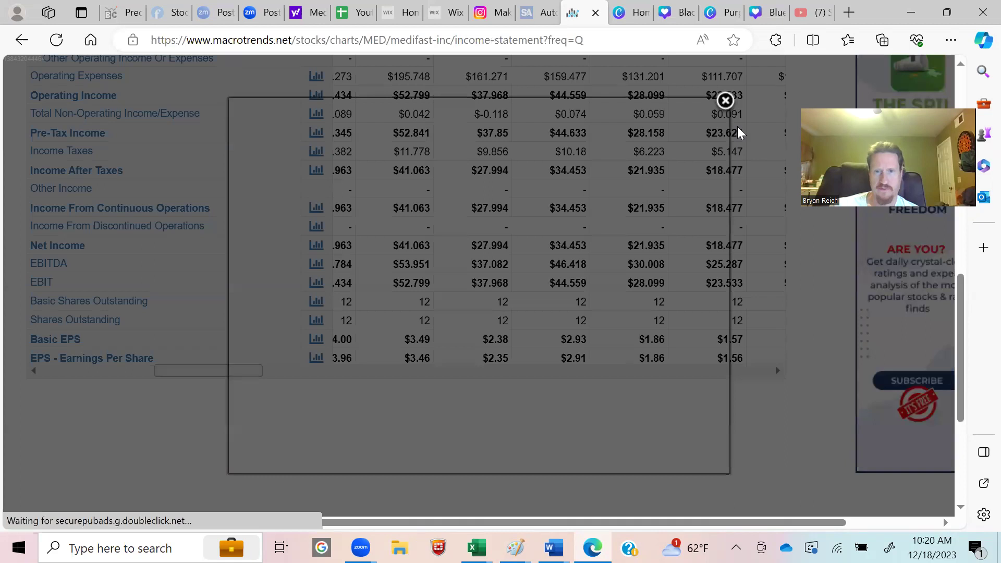
left_click(725, 100)
left_click_drag(195, 370, 174, 373)
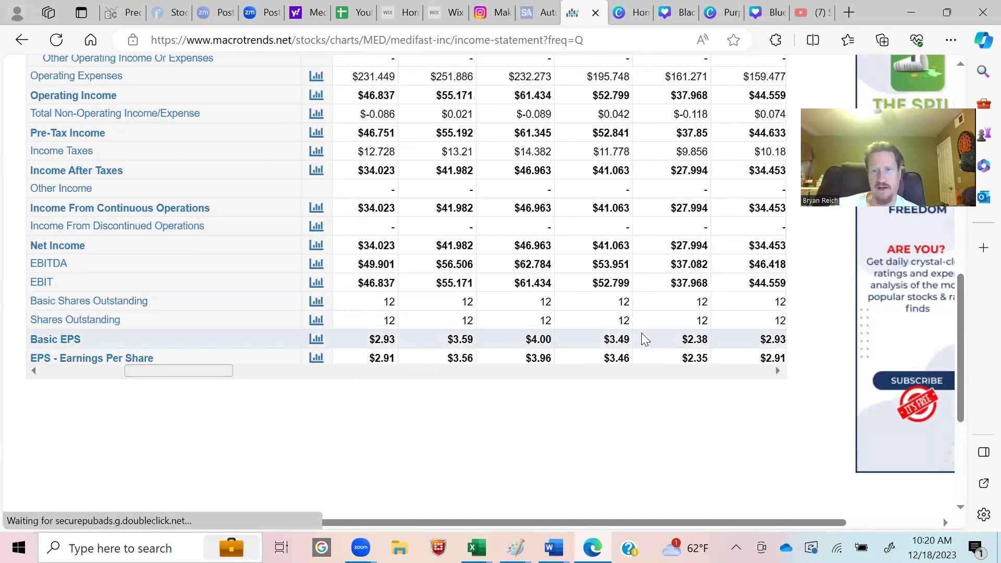
scroll(543, 342, "up", 4)
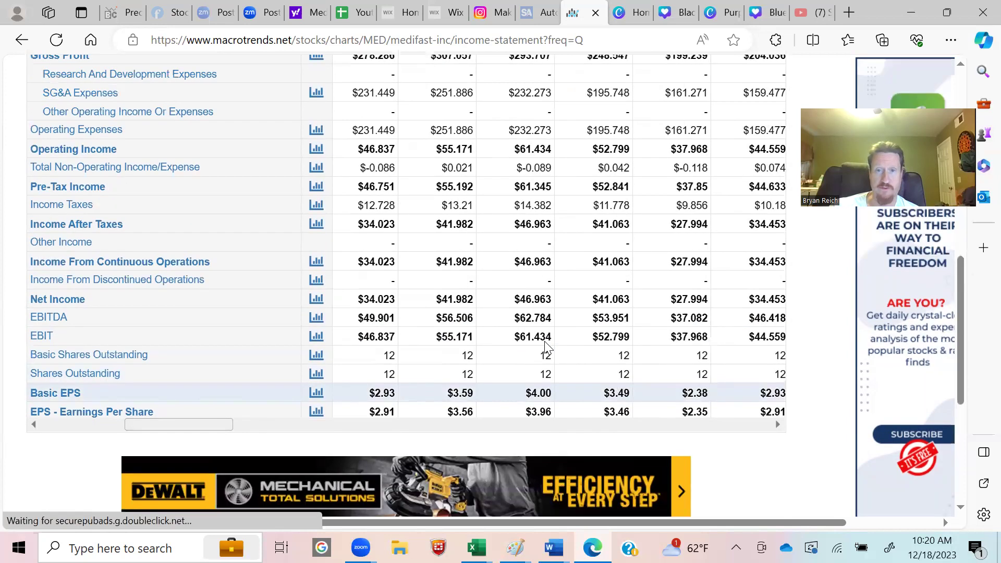
scroll(543, 341, "down", 4)
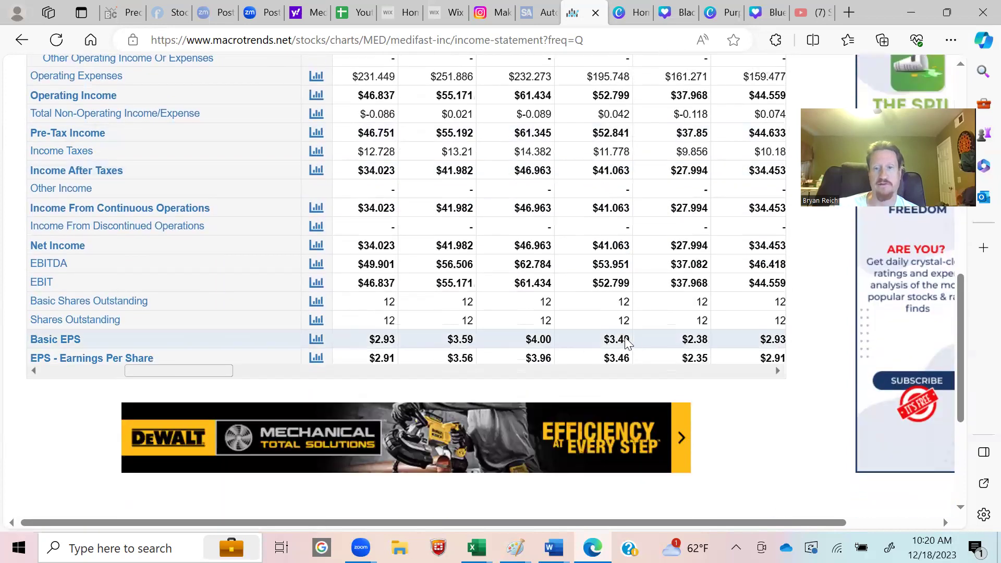
scroll(202, 289, "down", 1)
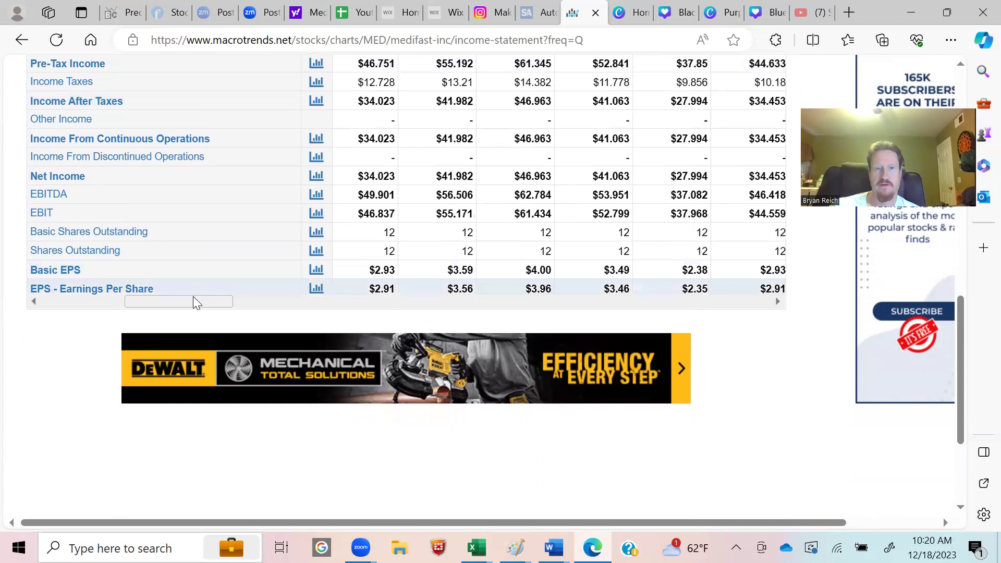
left_click_drag(193, 296, 109, 300)
scroll(465, 282, "up", 1)
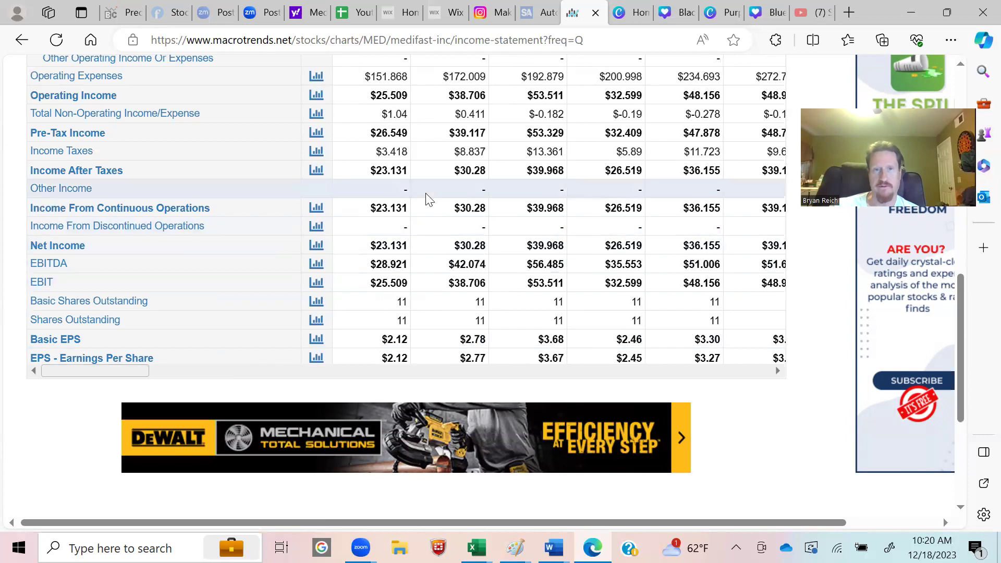
Return to the Youtube Gems spreadsheet and enter a score of C for Medfast in F12.
left_click(352, 10)
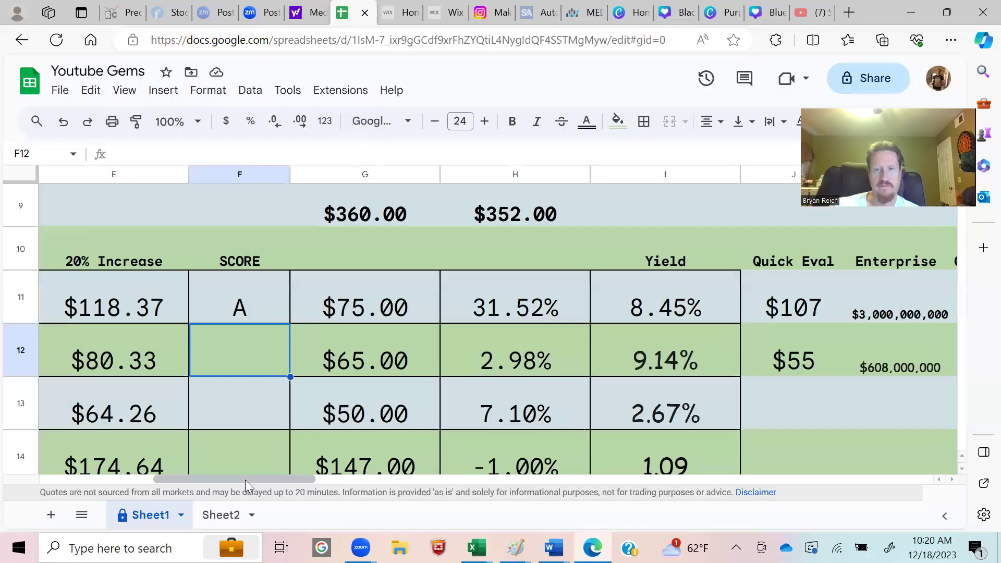
left_click_drag(246, 480, 216, 479)
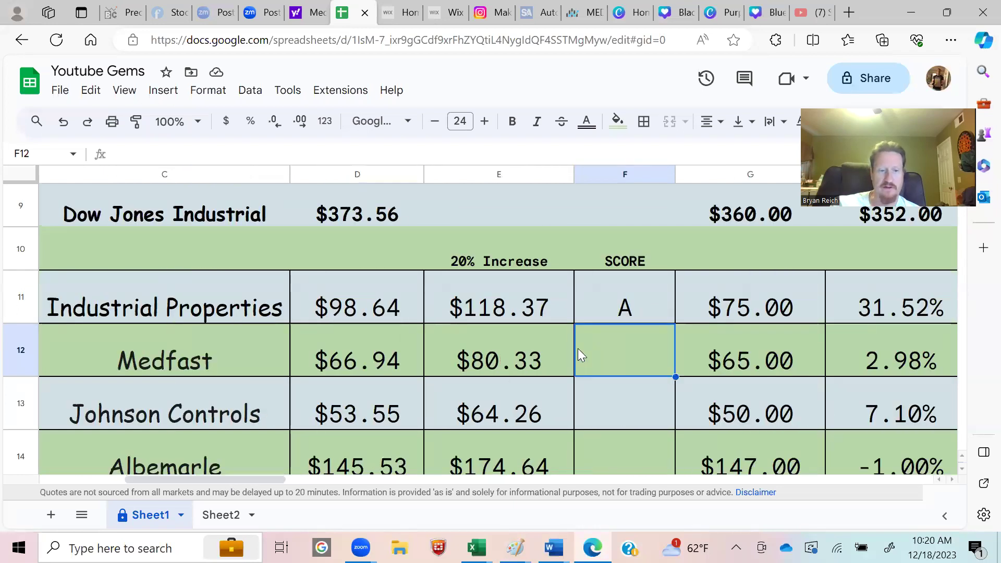
type("C")
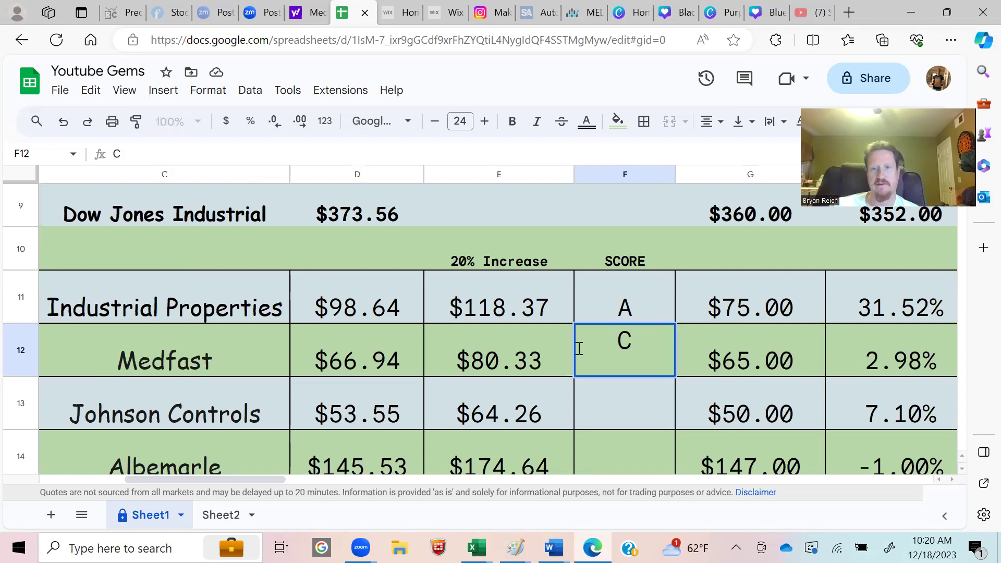
key("Return")
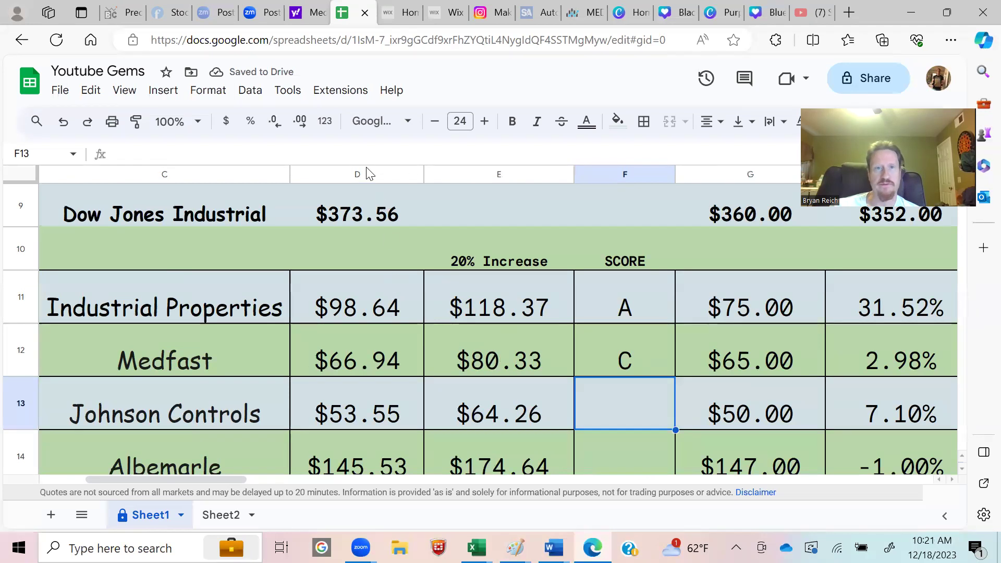
Switch to Yahoo Finance and open the quote page and chart for Johnson Controls (JCI).
left_click(312, 12)
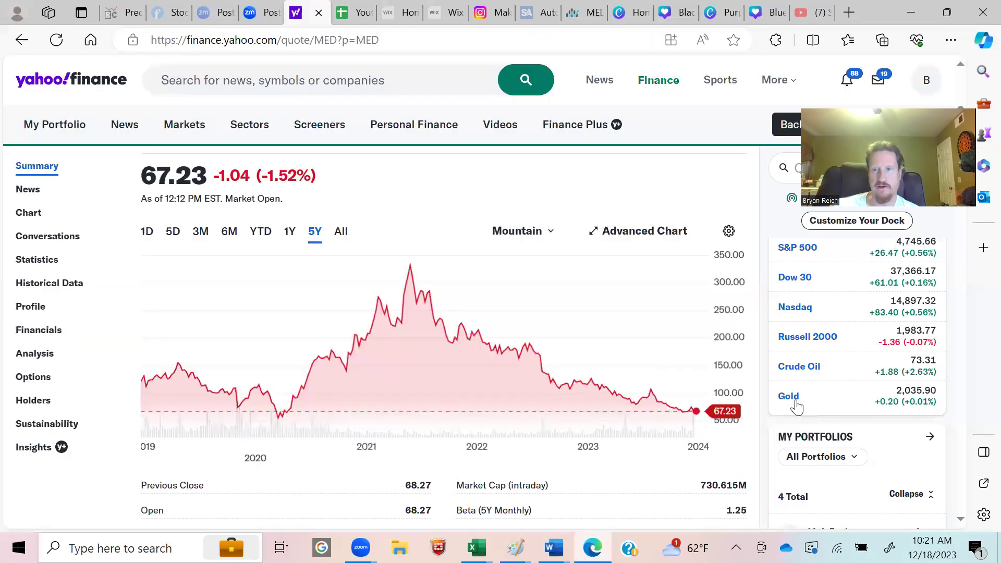
scroll(826, 262, "up", 3)
left_click(825, 262)
type("jci")
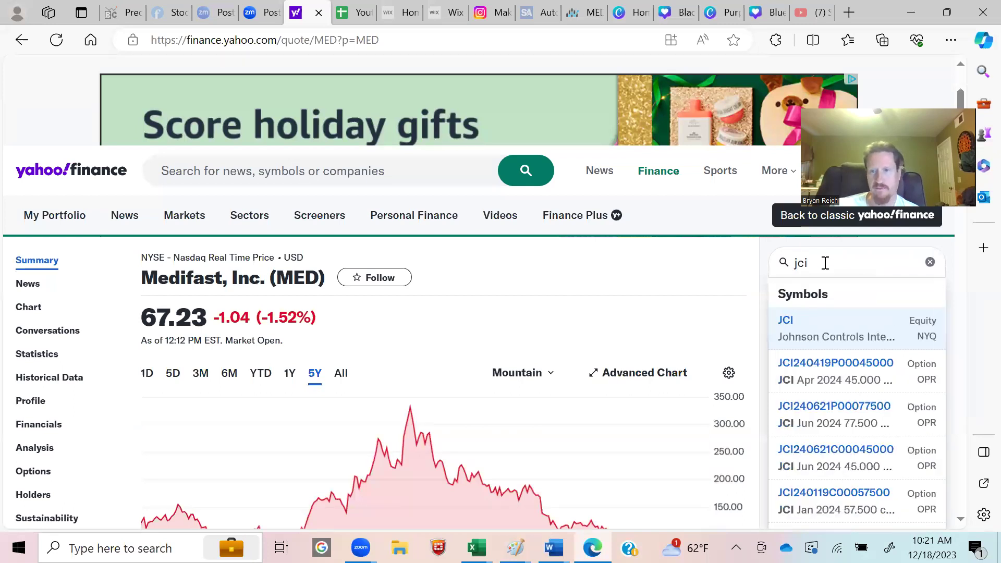
left_click(812, 327)
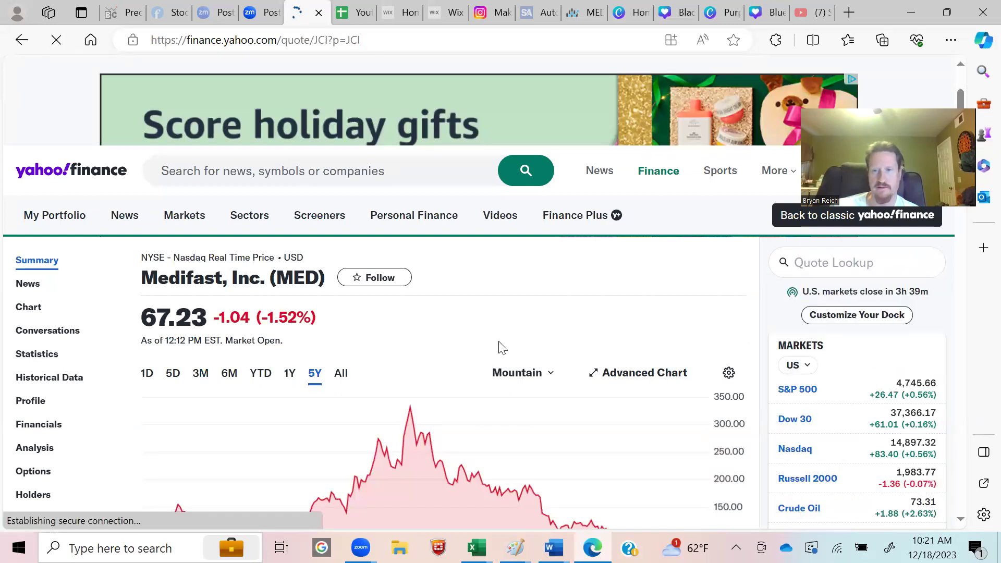
scroll(334, 274, "down", 3)
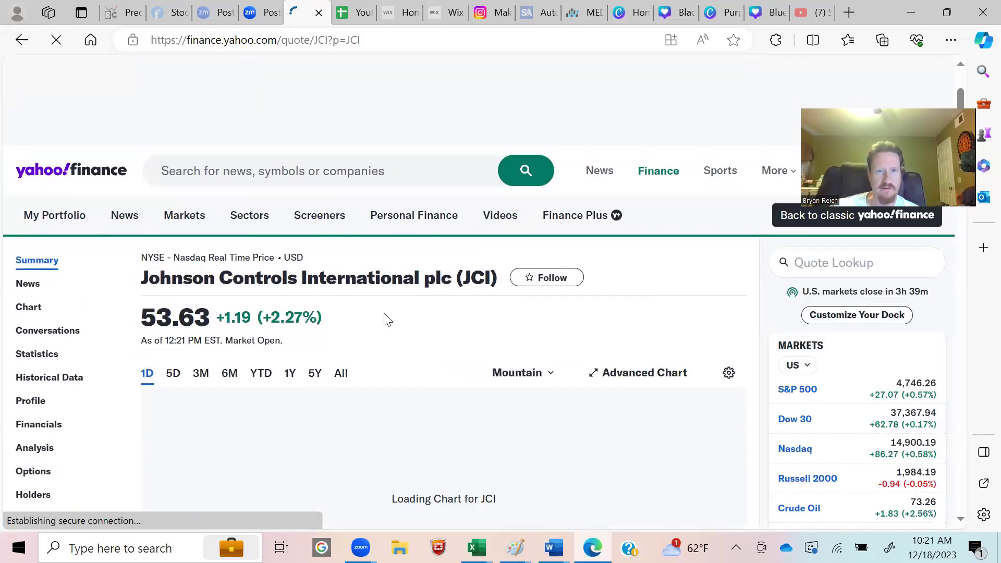
scroll(386, 320, "down", 1)
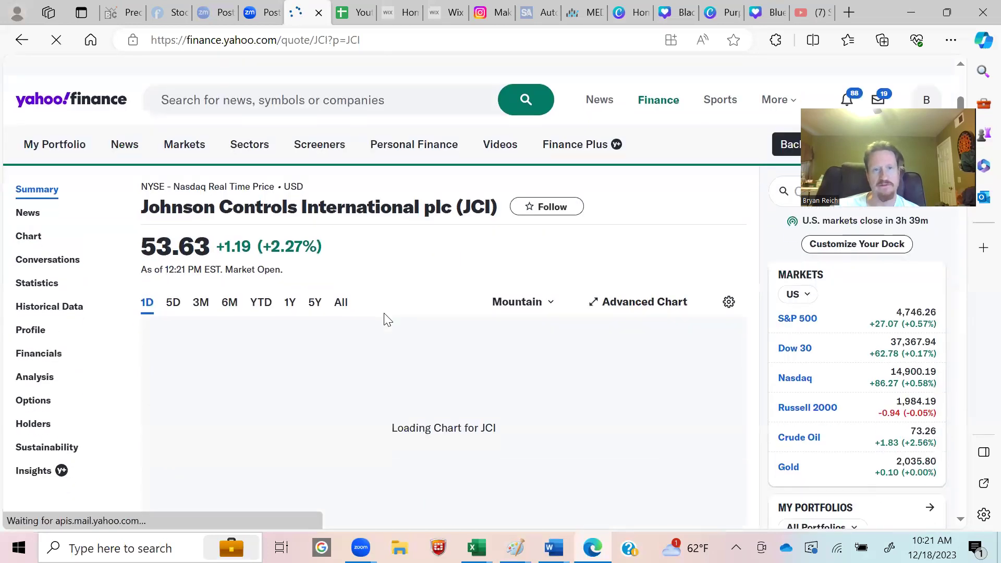
Show Johnson Controls' five-year price chart and compare it with the prices in its Youtube Gems spreadsheet row.
left_click(314, 304)
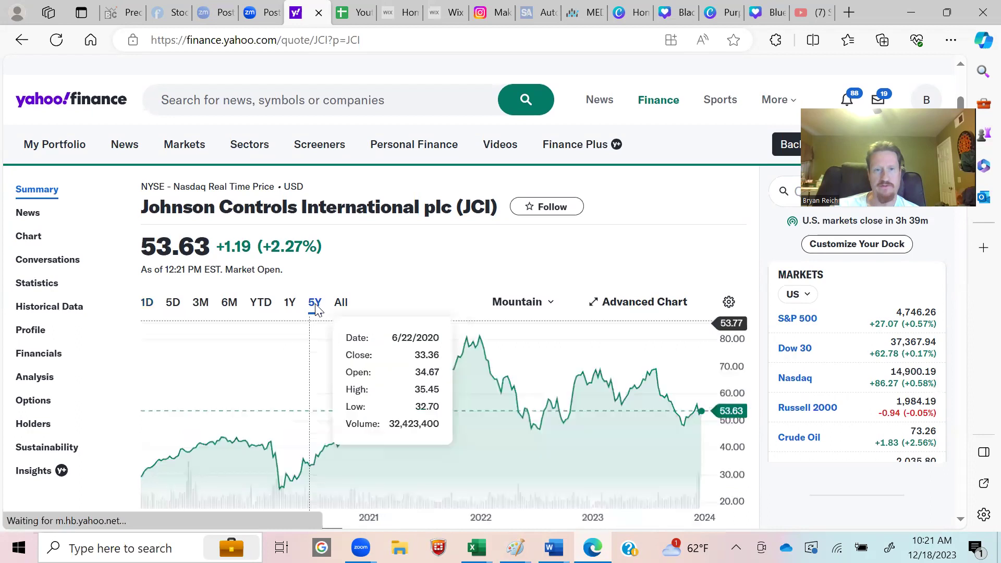
scroll(478, 313, "down", 2)
scroll(469, 315, "up", 1)
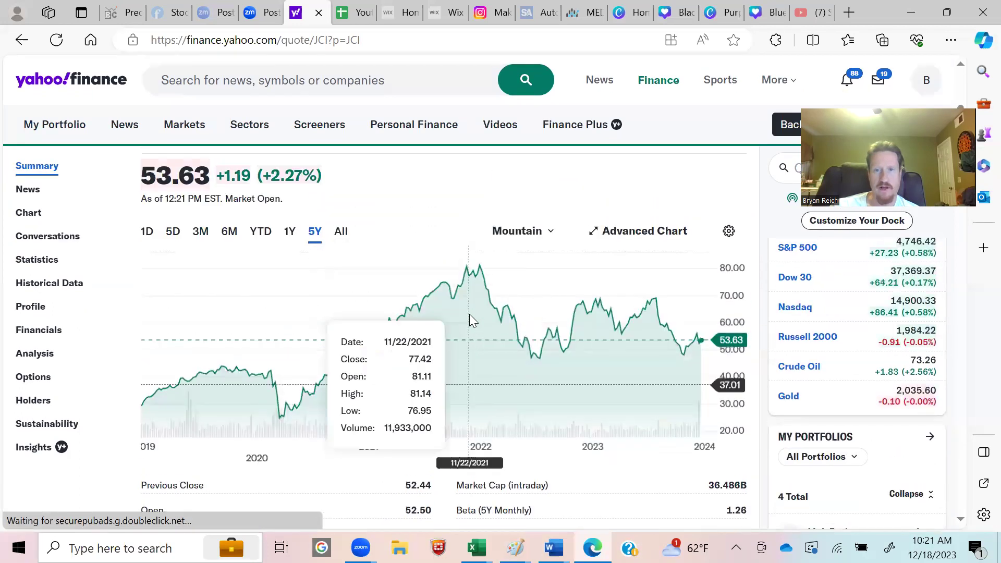
left_click(357, 12)
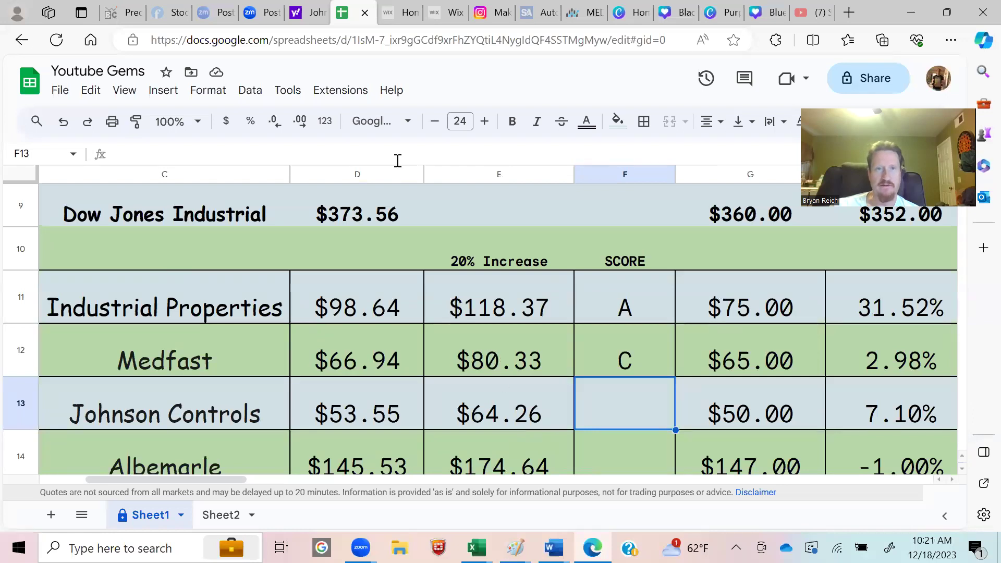
left_click(308, 16)
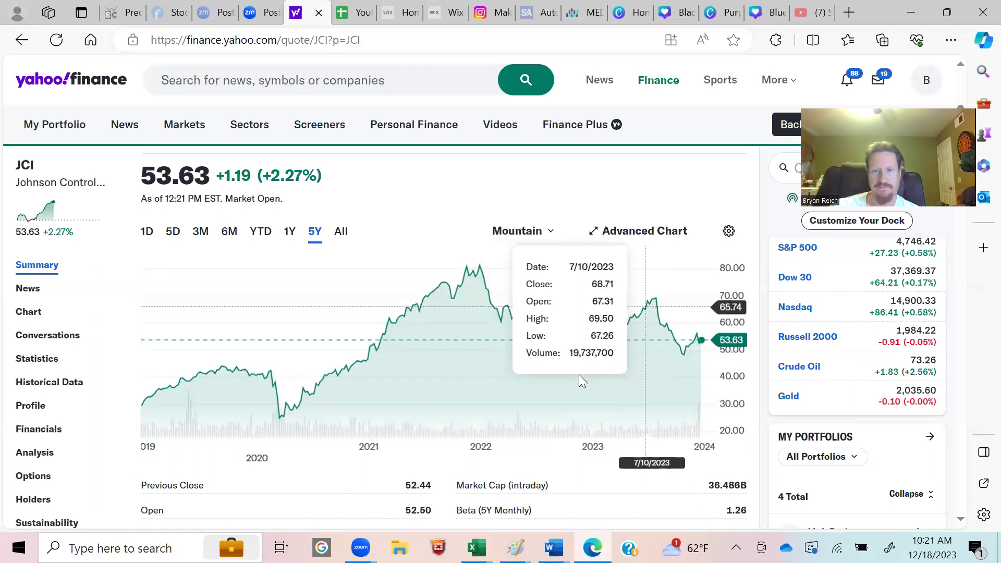
Return to the Youtube Gems spreadsheet and review Johnson Controls' row 13 across to the Quick Eval, Enterprise and Outstanding shares columns.
left_click(341, 7)
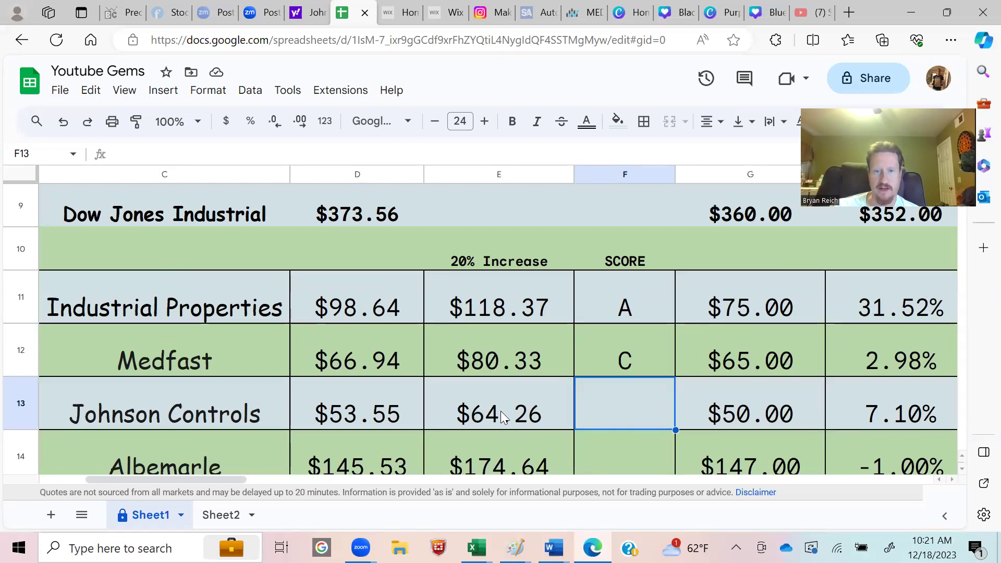
key("Right")
key("Right")
key("Right")
key("Right")
key("Right")
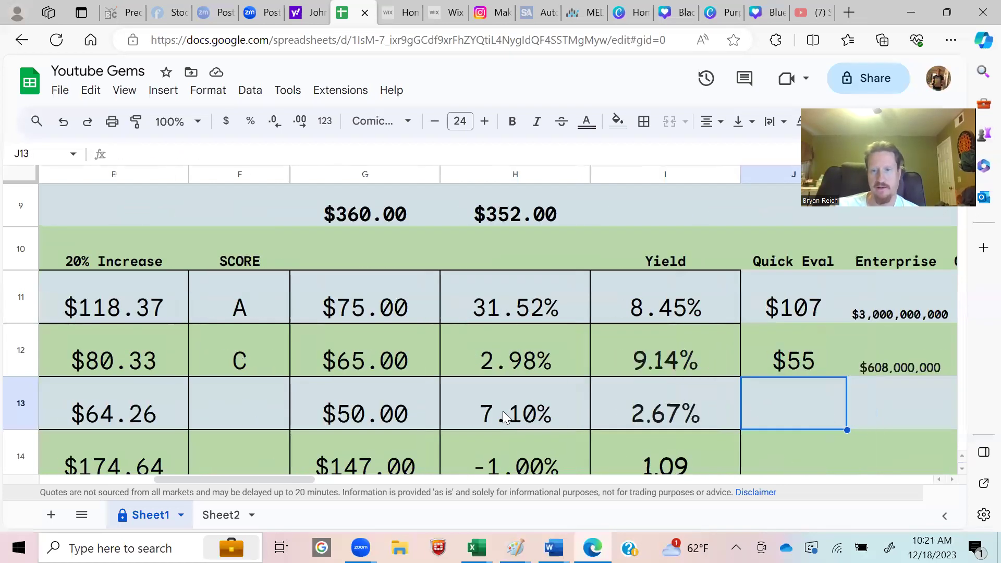
key("Right")
key("Left")
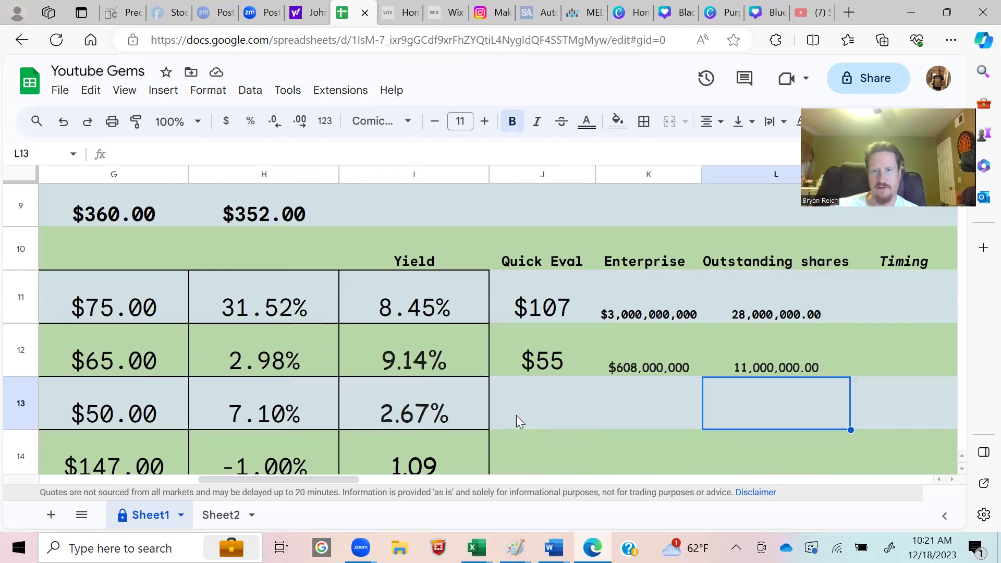
Switch to Yahoo Finance and open the Johnson Controls statistics to check its enterprise value.
left_click(309, 12)
left_click(49, 359)
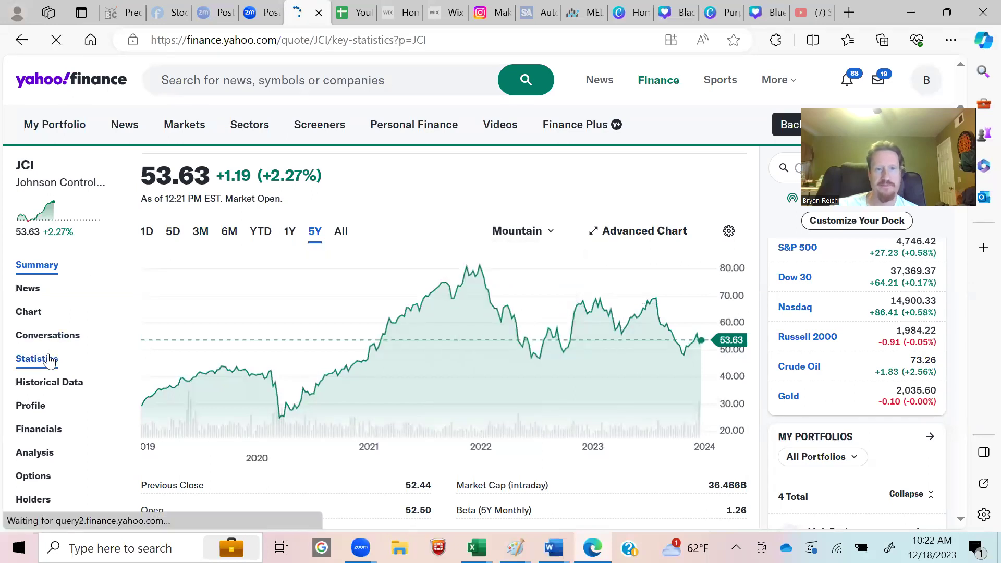
scroll(177, 270, "down", 5)
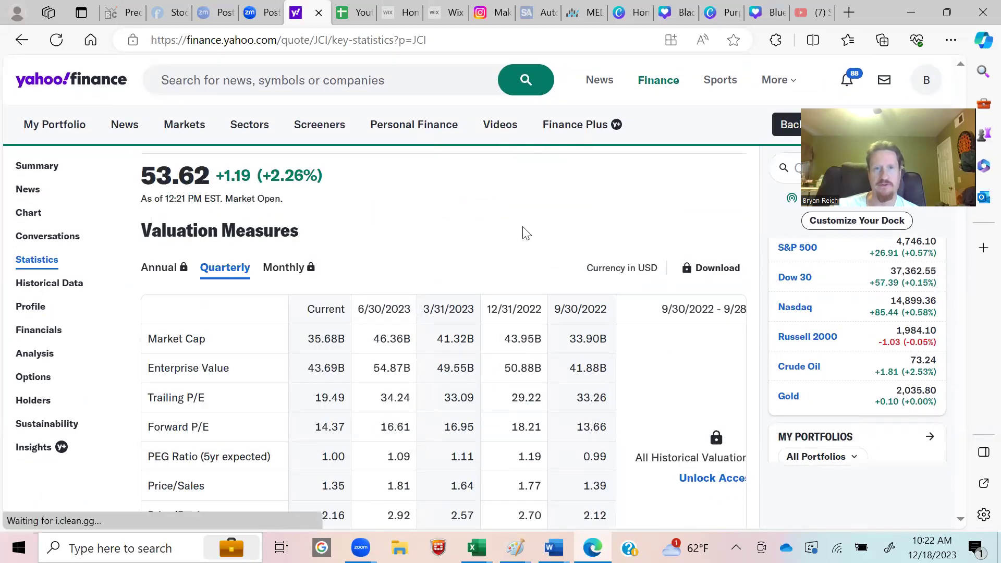
Return to the Youtube Gems spreadsheet and enter 44,000,000,000 as Johnson Controls' enterprise value in K13.
key("ctrl+Tab")
type("44,0")
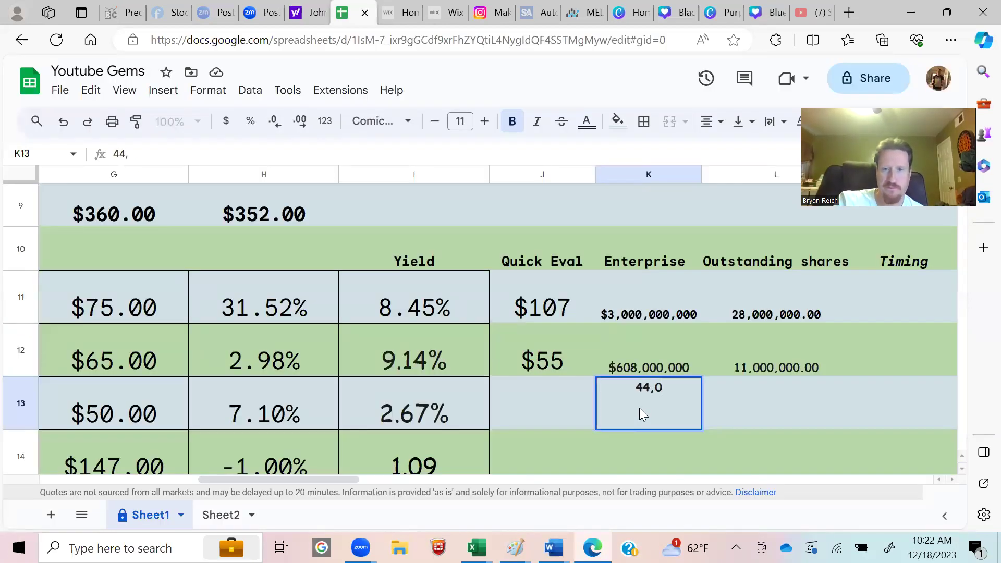
type("00,000")
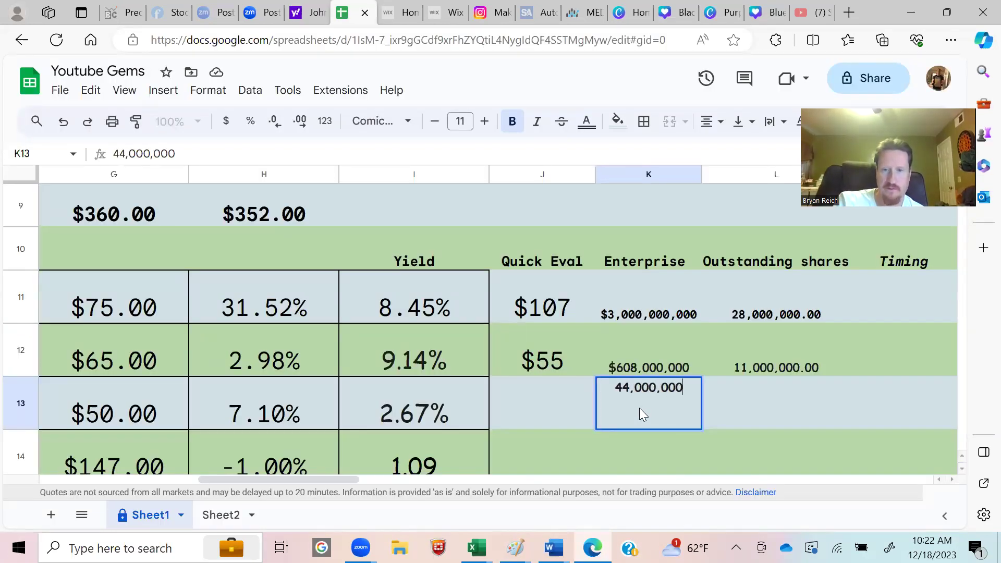
type(",000")
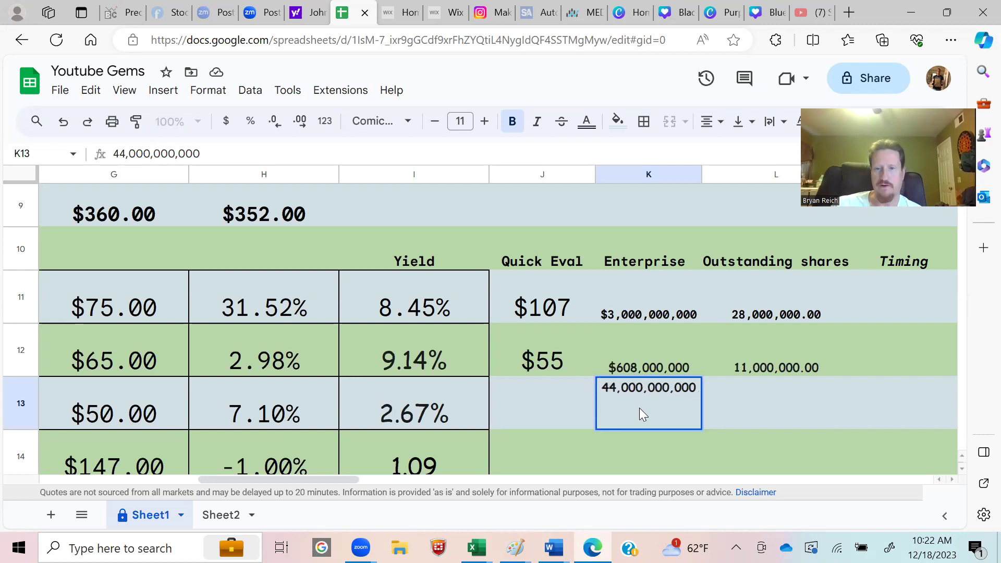
left_click(751, 396)
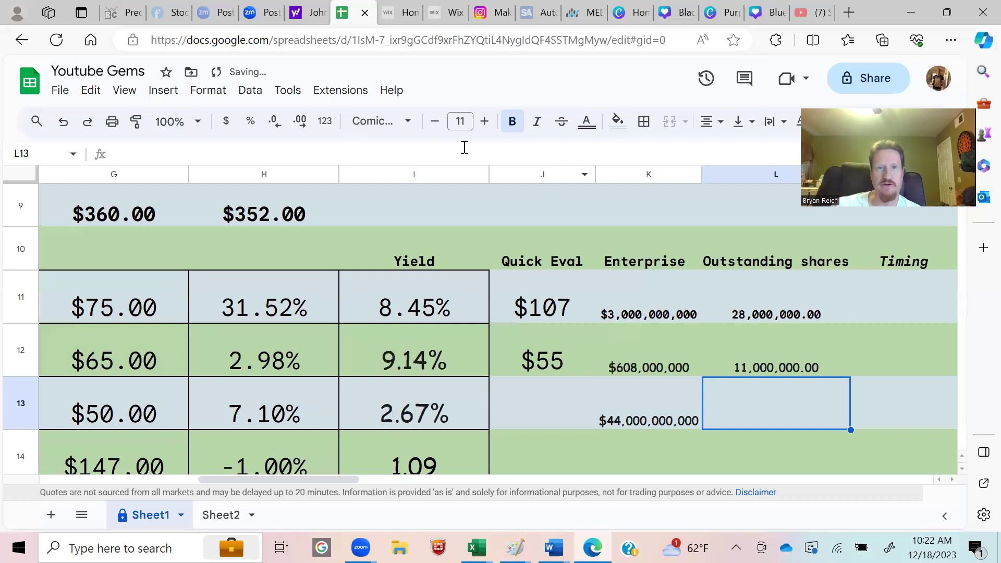
Find Johnson Controls' shares outstanding in the share statistics on Yahoo Finance.
left_click(313, 12)
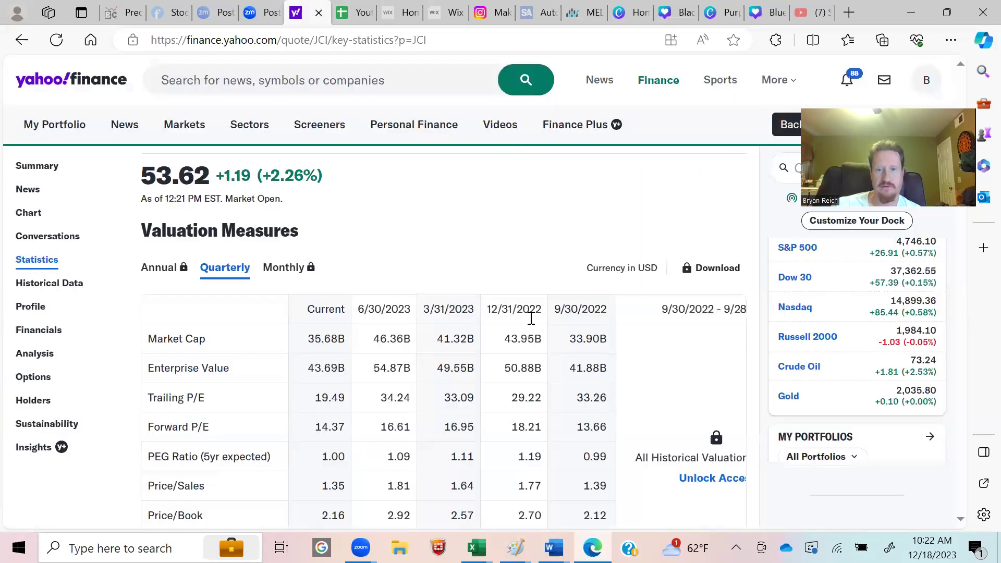
scroll(547, 317, "down", 12)
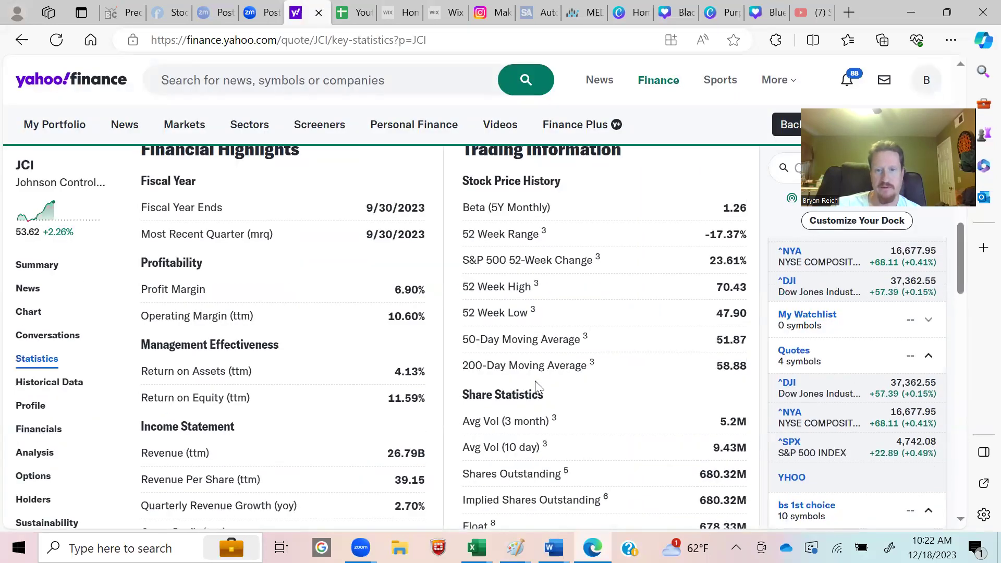
scroll(540, 396, "down", 2)
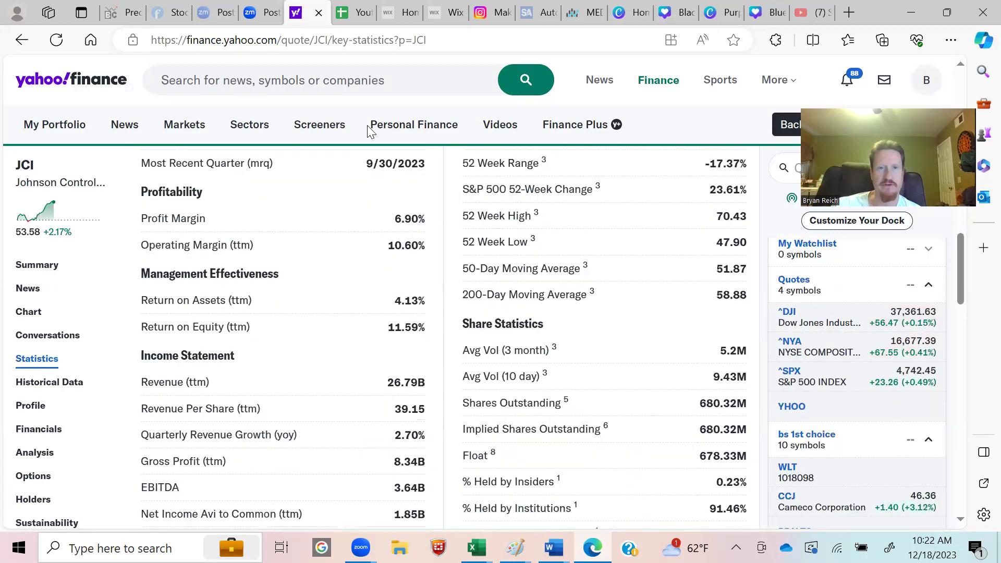
Enter 680,000,000 as Johnson Controls' outstanding shares in L13 of the Youtube Gems spreadsheet.
left_click(359, 7)
type("680,")
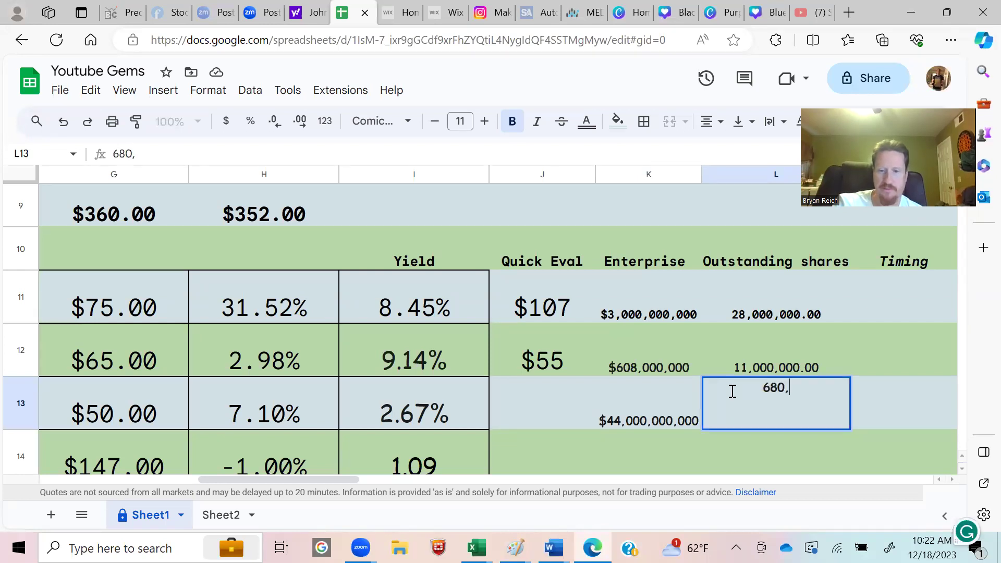
type("000,000")
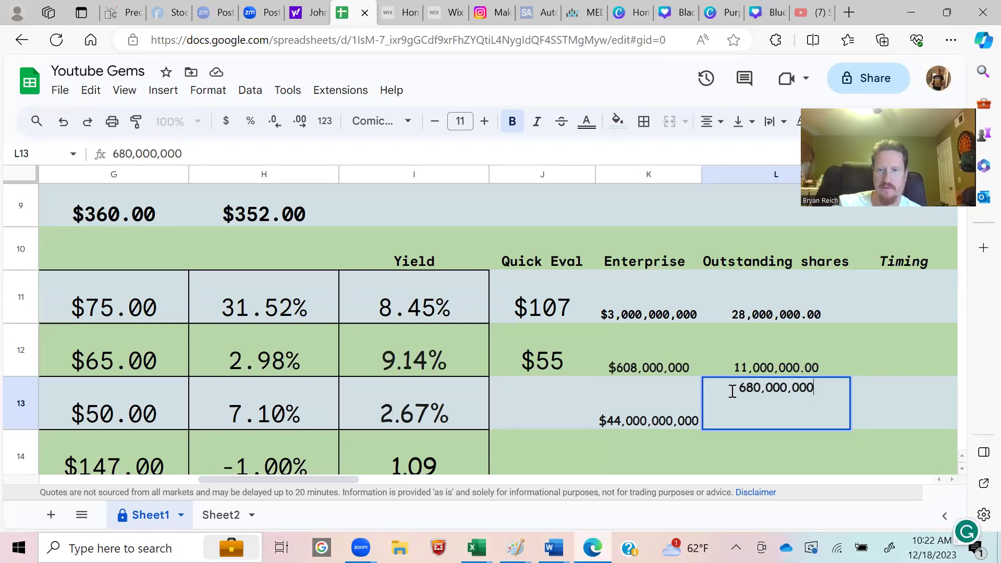
left_click(506, 404)
Fill the Quick Eval formula from J12 down to Johnson Controls' J13 and clear the extra copy in J14.
left_click(522, 335)
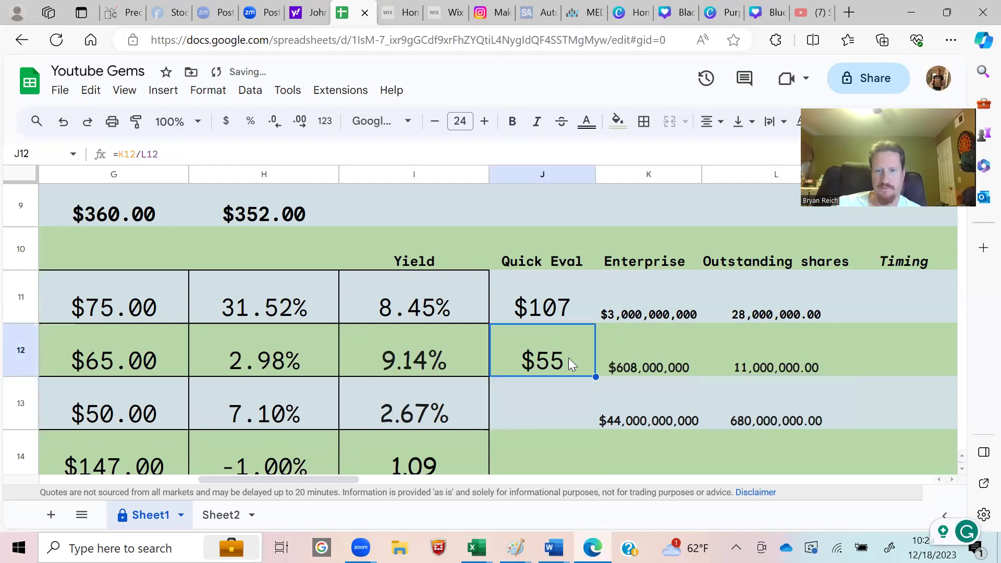
left_click_drag(596, 377, 590, 433)
left_click(574, 446)
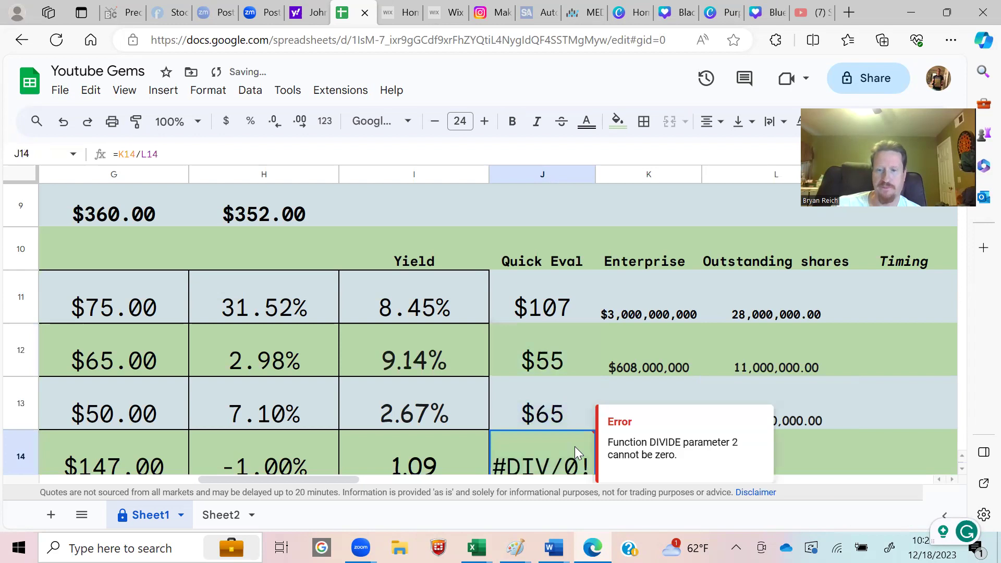
key("Delete")
left_click(565, 417)
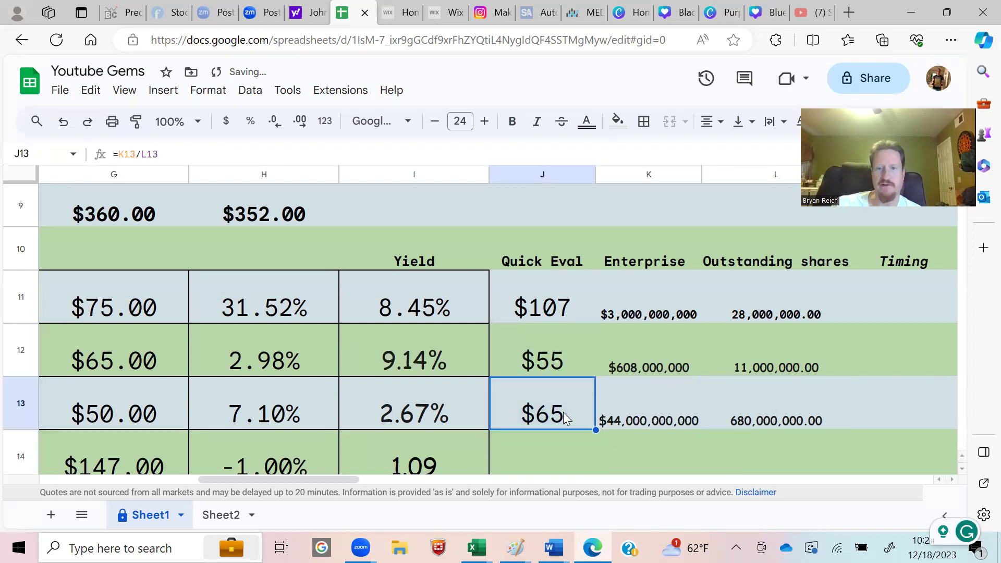
Enter a score of A+ for Johnson Controls in F13.
key("Left")
key("Left")
key("Left")
key("Left")
key("Left")
key("Left")
key("Left")
key("Left")
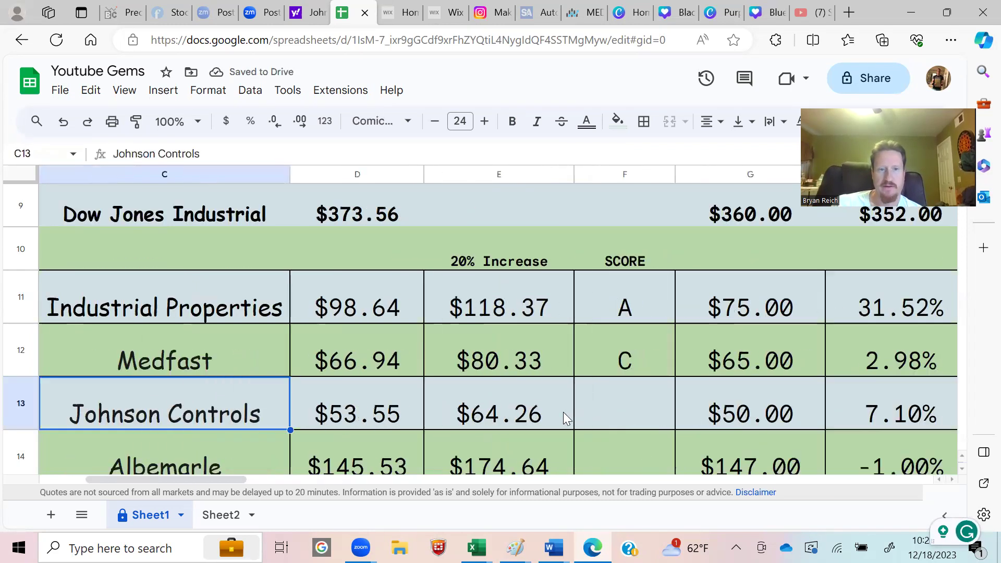
left_click(563, 412)
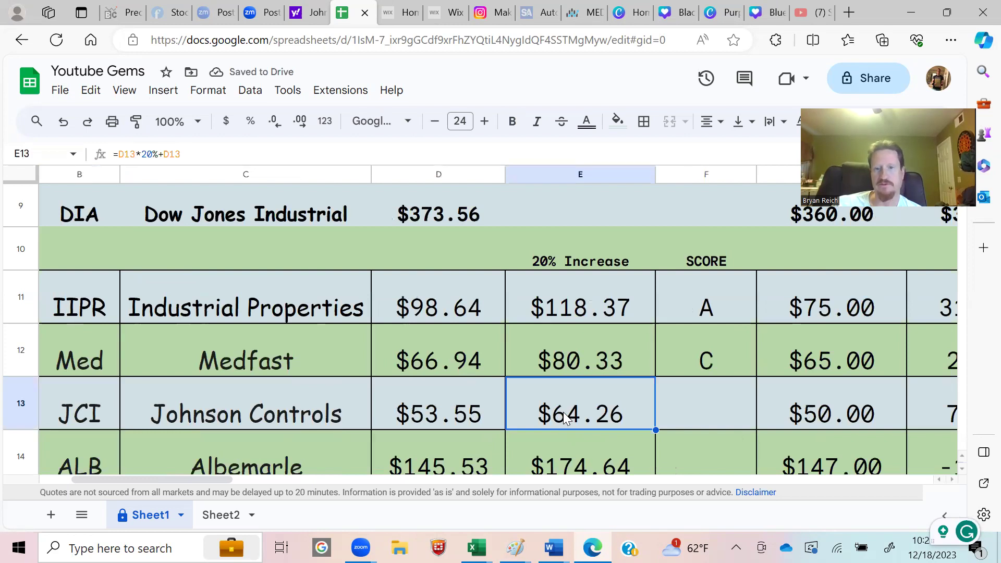
key("Right")
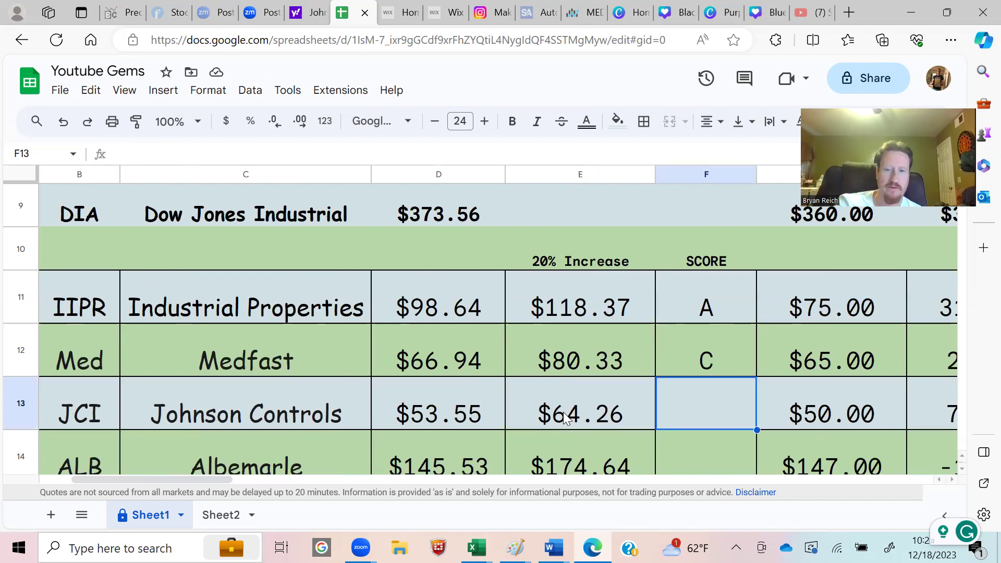
type("a")
key("BackSpace")
type("A")
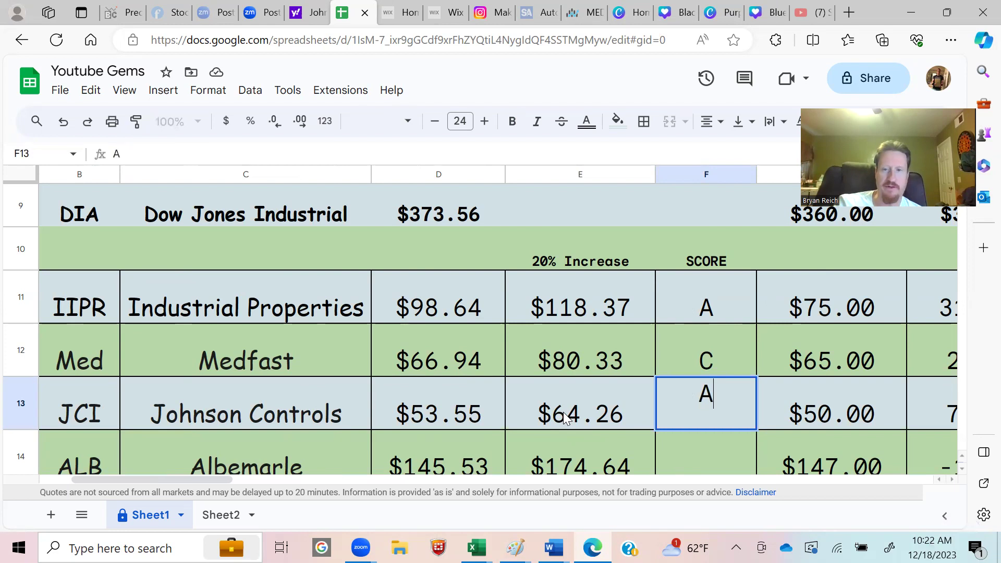
type("+")
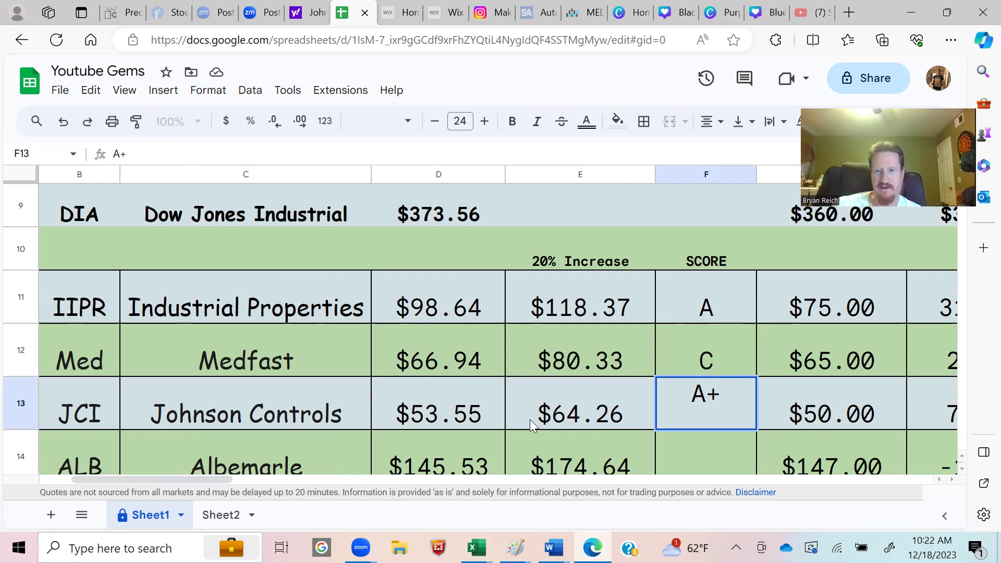
left_click(528, 441)
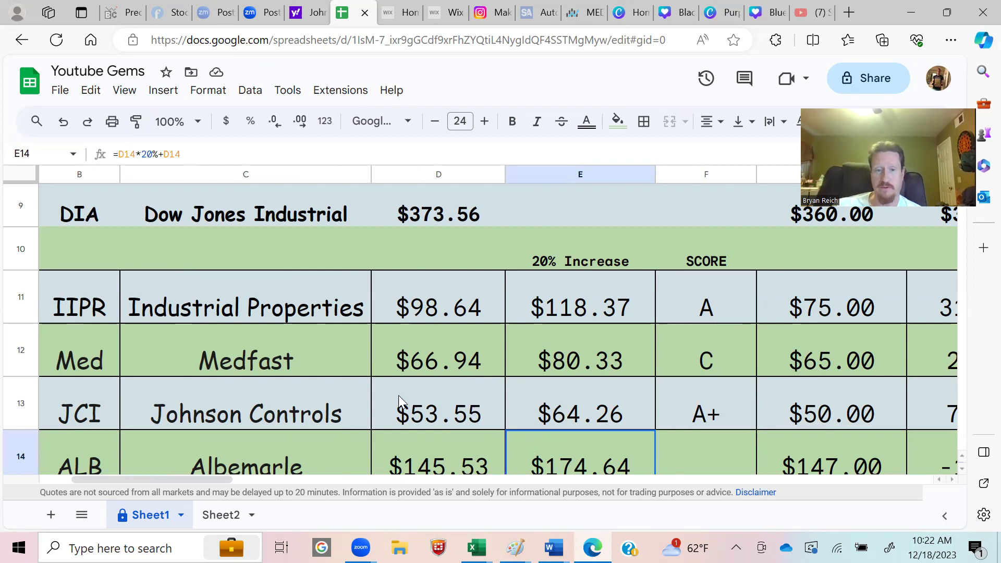
Look down the list of stock picks from Johnson Controls to Performed Line Prod.
left_click(259, 396)
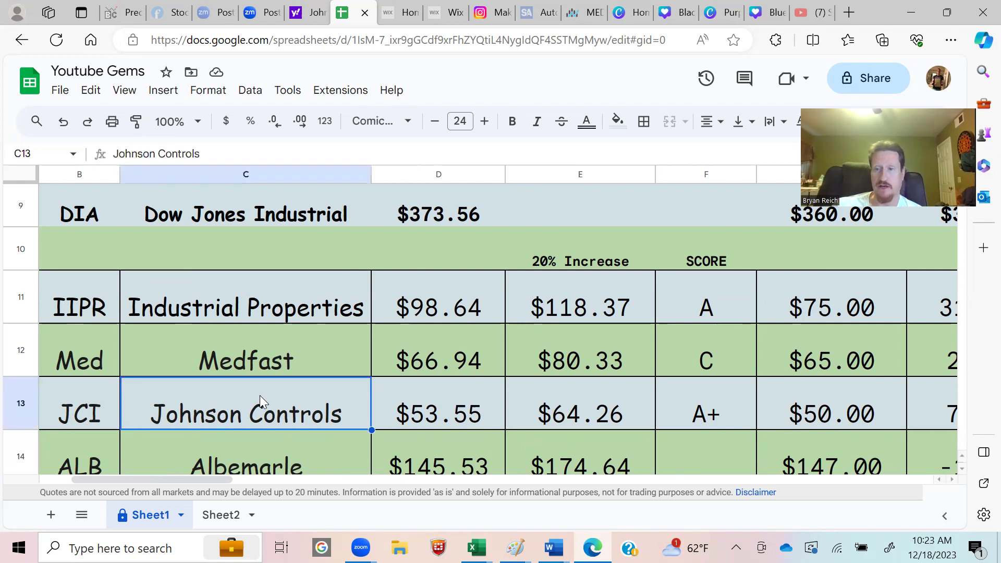
key("Down")
key("Down")
key("Down")
key("Down")
key("Down")
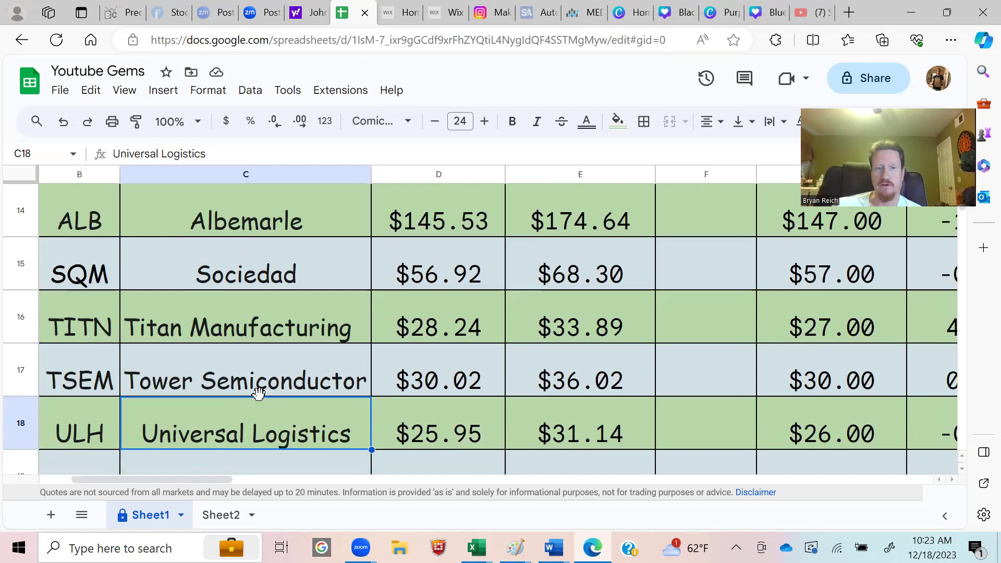
key("Down")
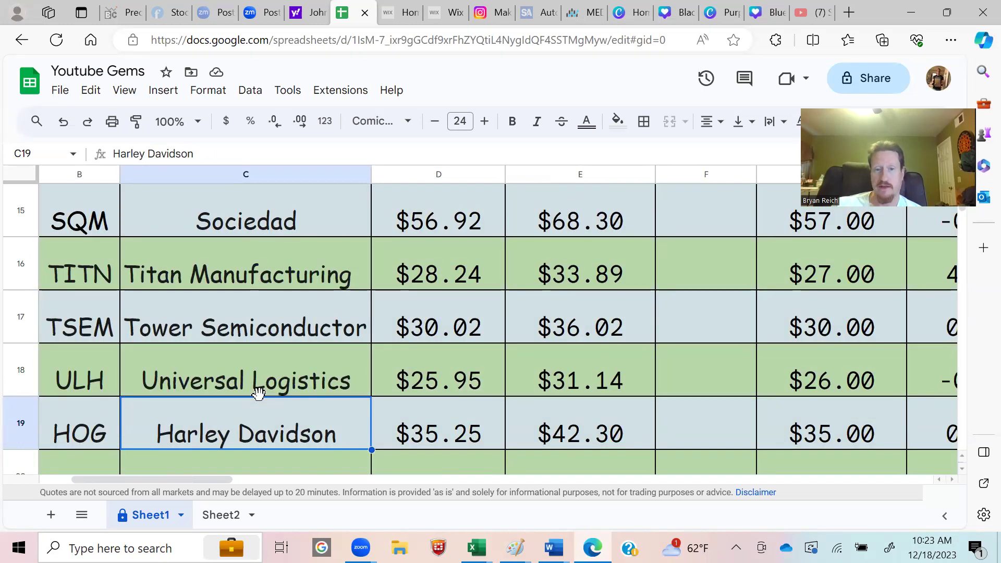
key("Down")
key("Down")
key("Down")
Go back up the list of stock picks to review the scored rows for Industrial Properties, Medfast and Johnson Controls.
key("Up")
key("Up")
key("Up")
key("Up")
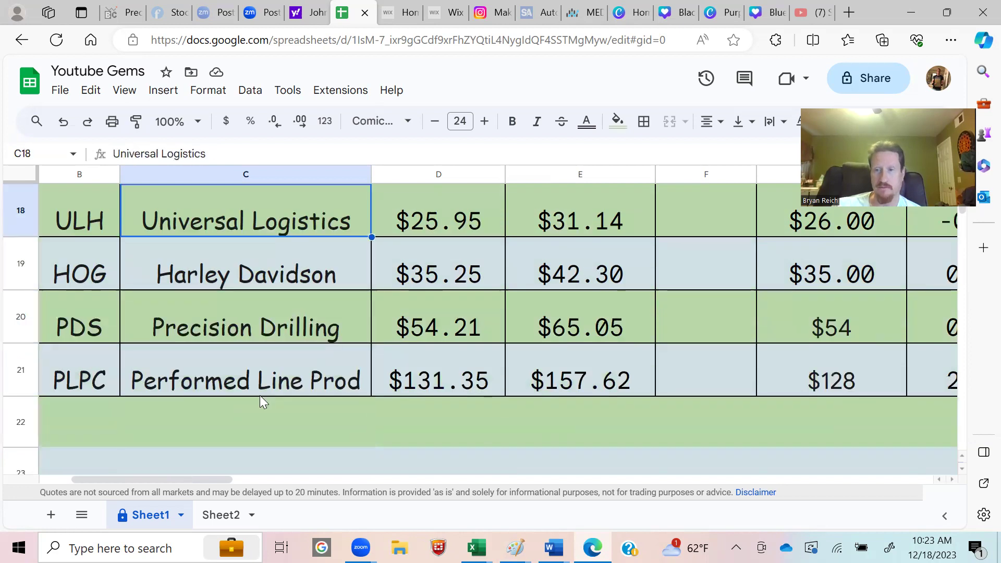
key("Up")
key("Up")
key("Up")
key("Up")
key("Up")
key("Up")
key("Up")
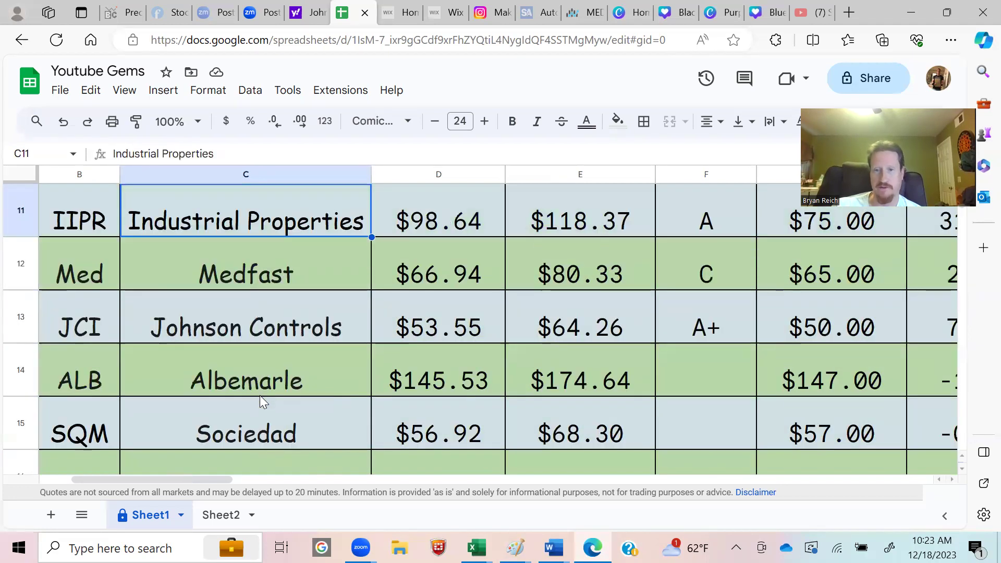
key("Up")
key("Up")
key("Down")
key("Down")
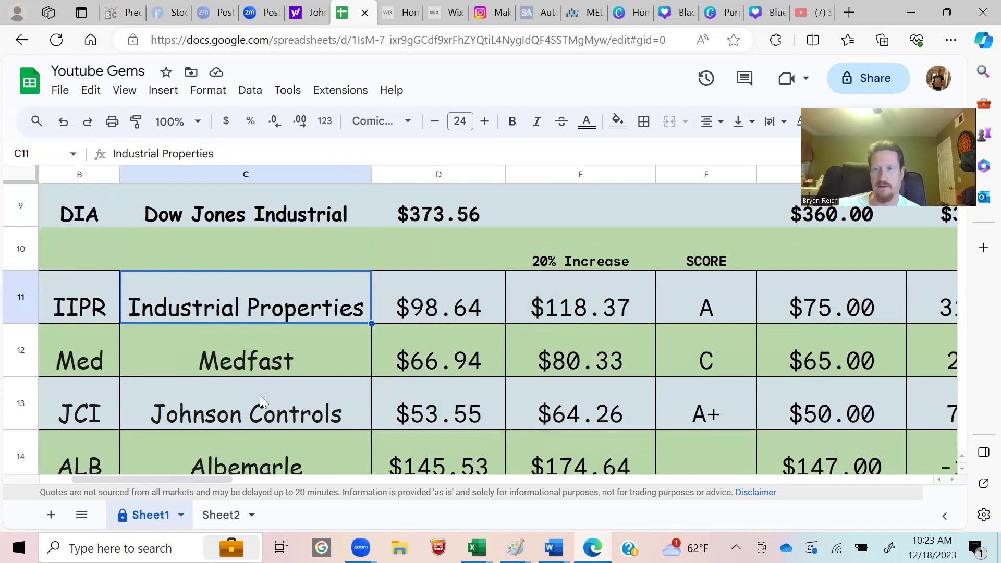
key("Down")
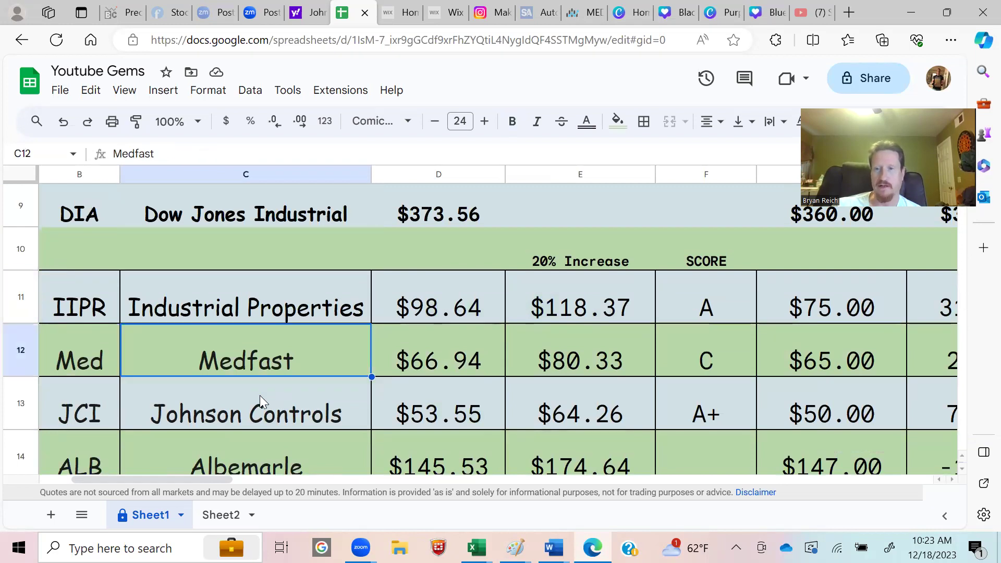